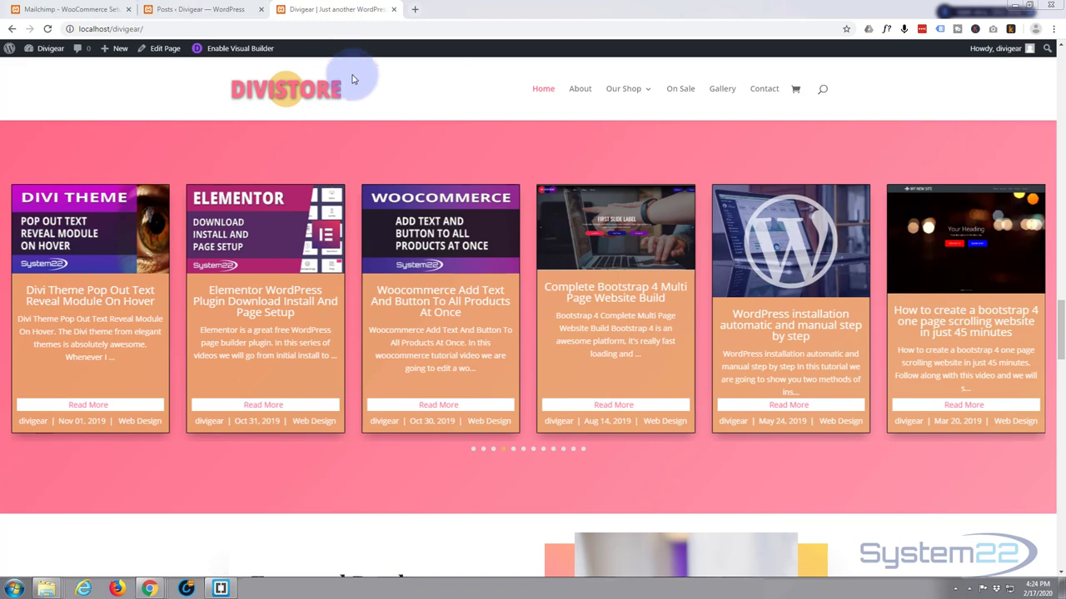
- Enable the Visual Builder on the DiviStore home page and scroll down to the pink blog carousel section
left_click(235, 50)
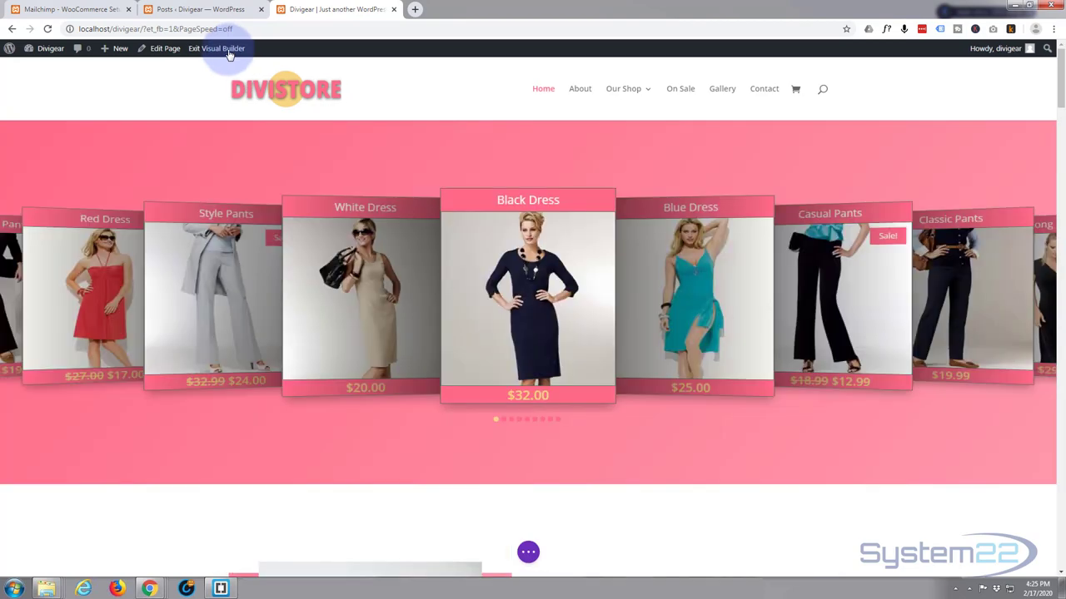
scroll(182, 121, "down", 8)
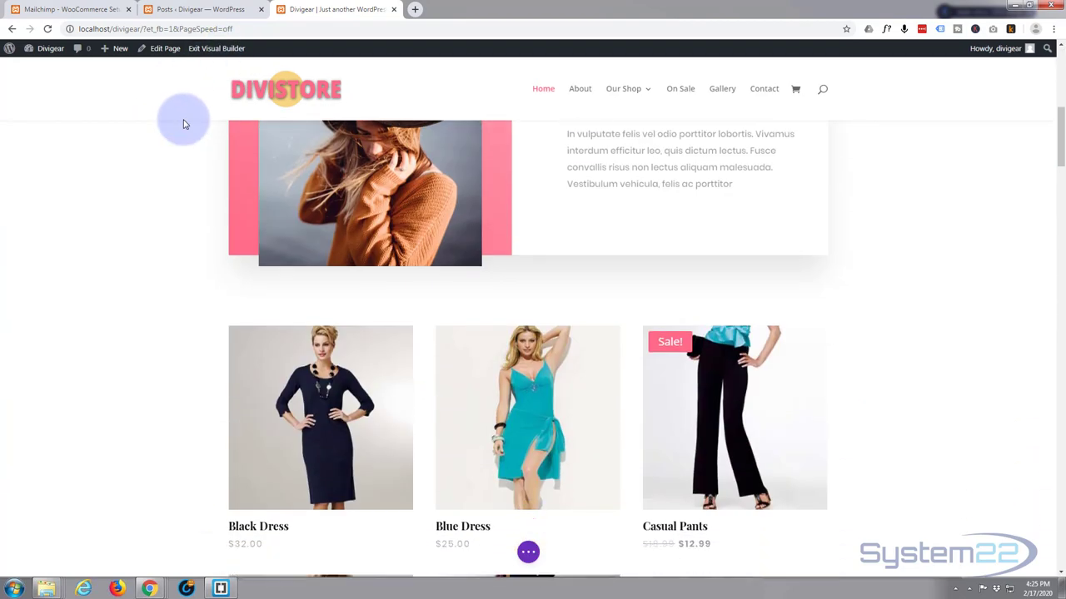
scroll(184, 124, "down", 9)
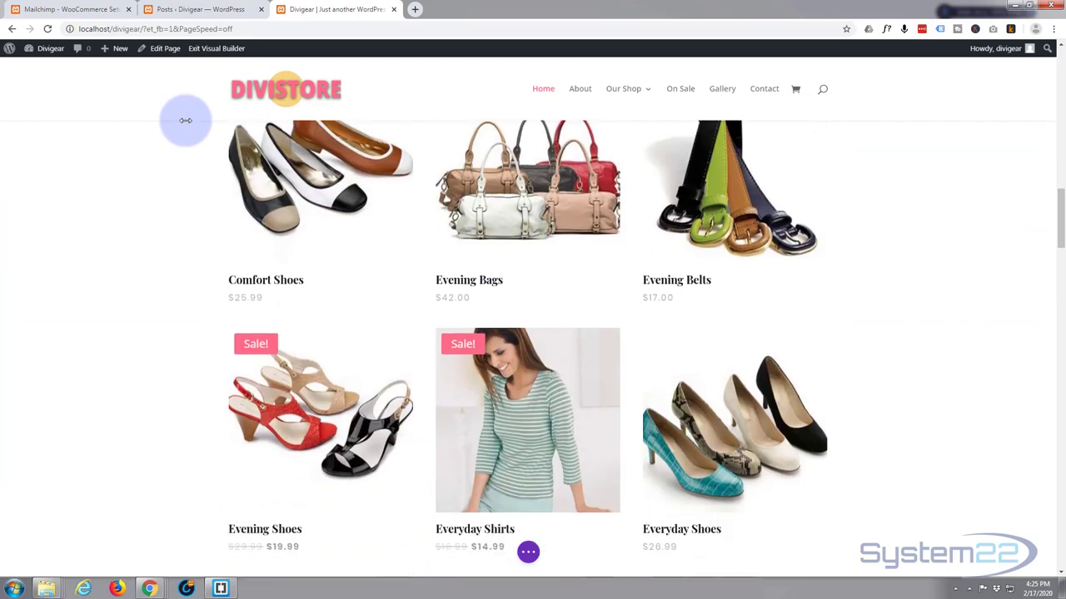
scroll(185, 120, "down", 10)
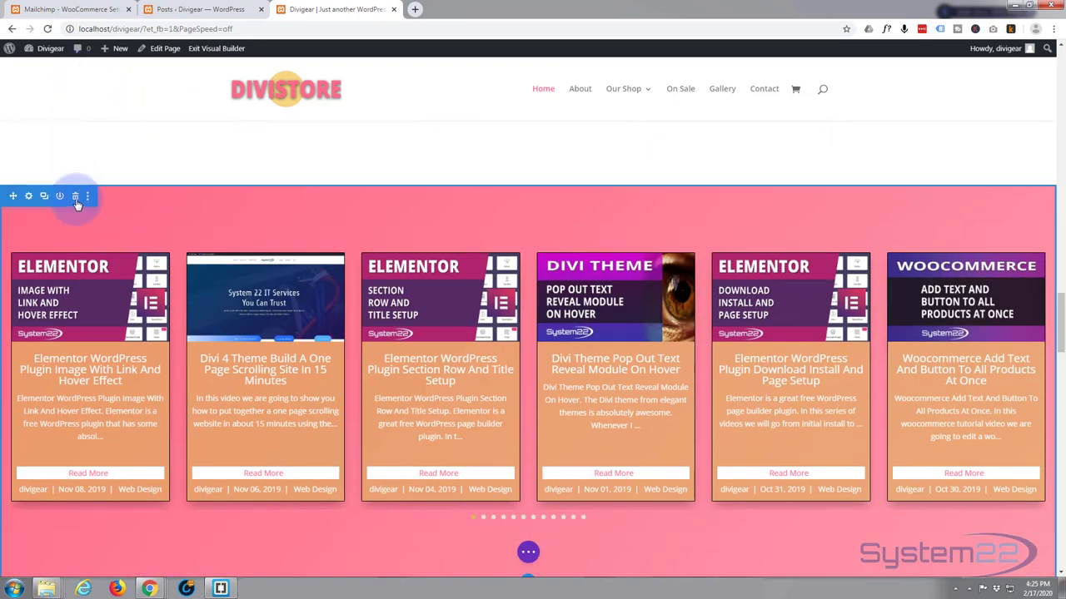
- Delete the old pink blog carousel section and add a new regular section above Featured Products
left_click(75, 198)
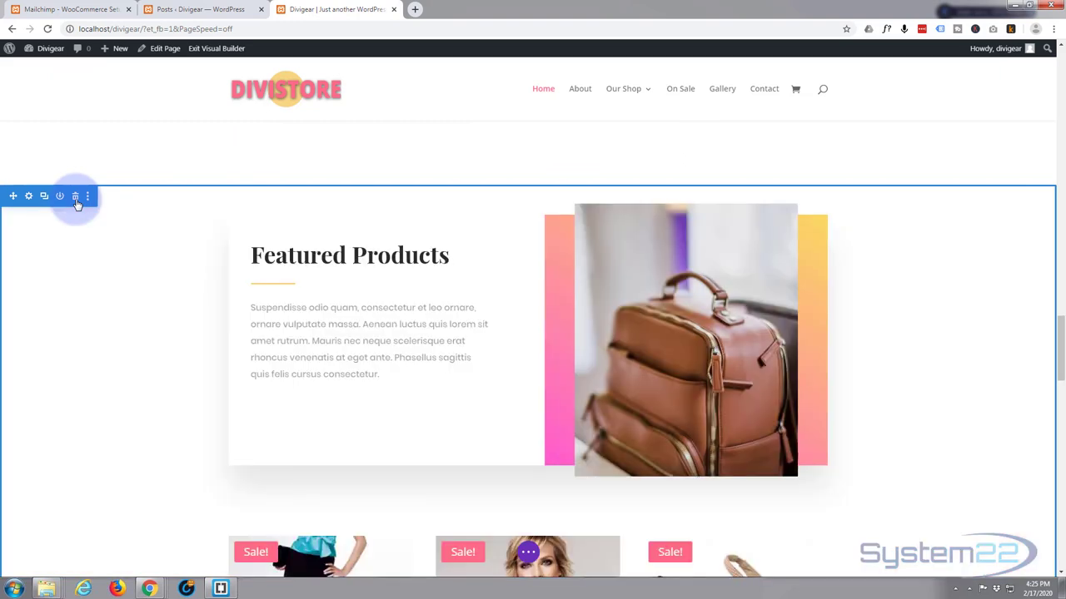
mouse_move(526, 183)
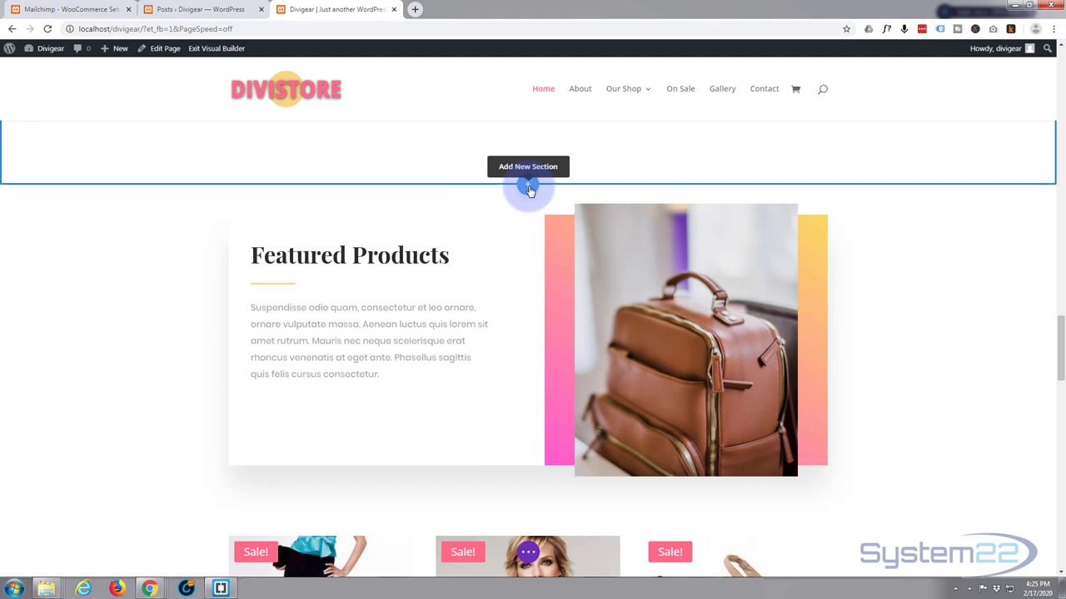
left_click(529, 188)
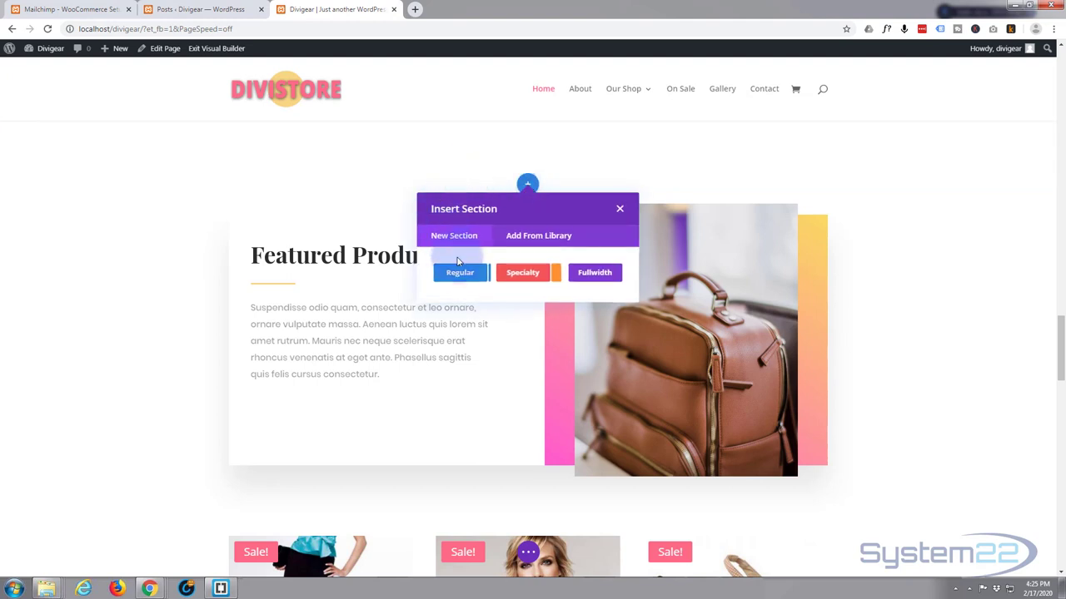
left_click(467, 281)
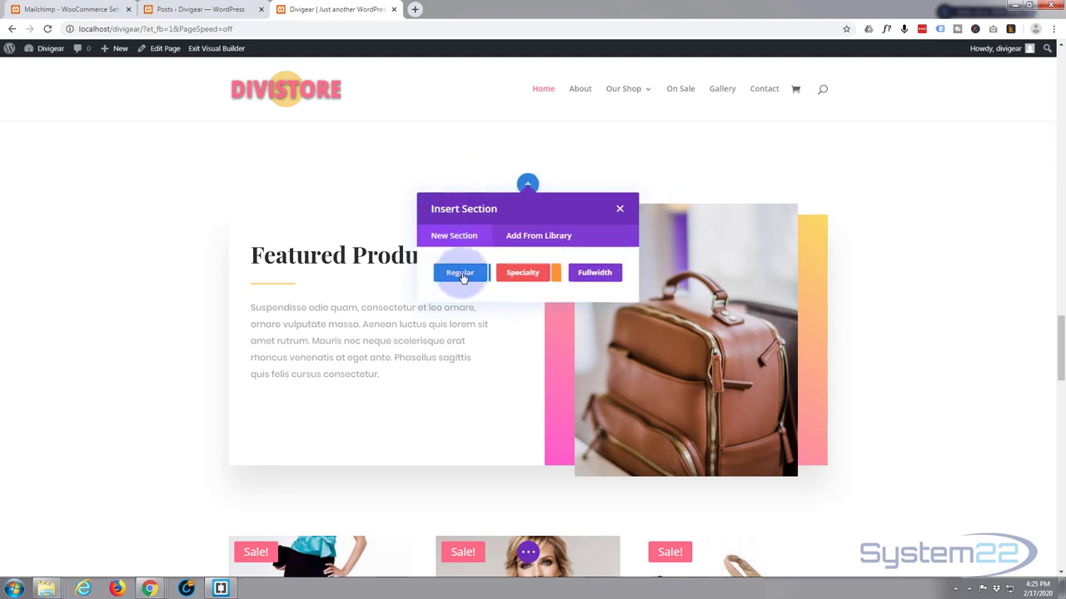
left_click(462, 276)
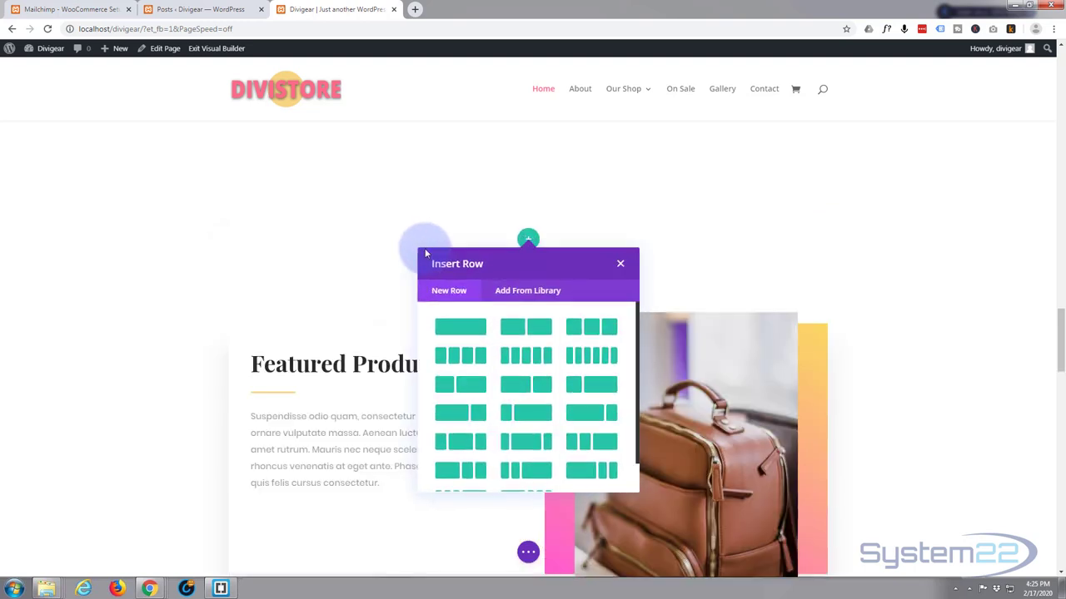
- Give the new section a one-column row holding a Divi Blog Carousel module
left_click(467, 325)
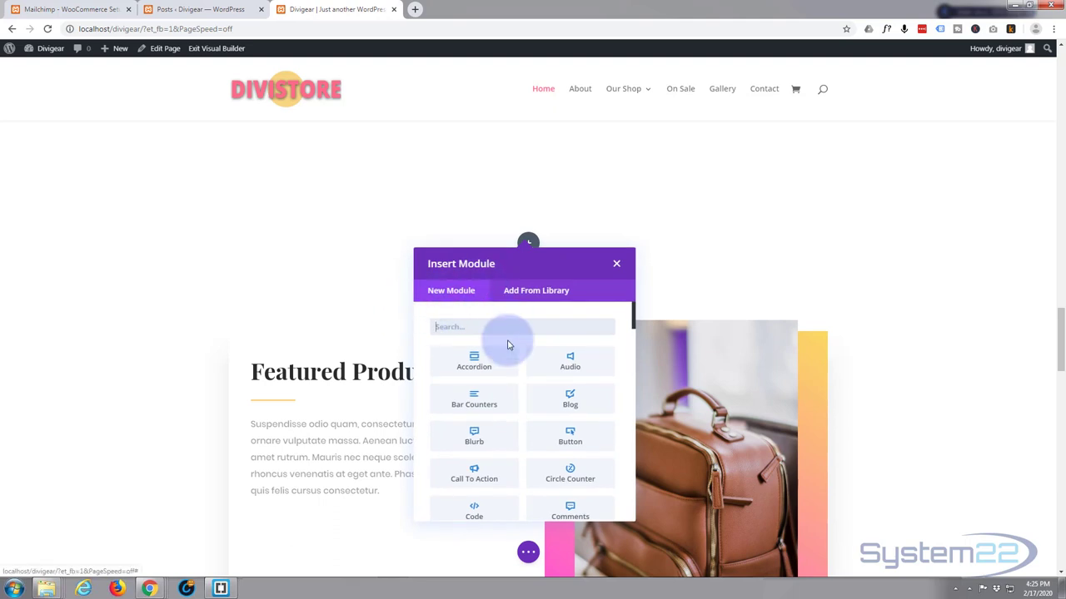
scroll(508, 346, "down", 5)
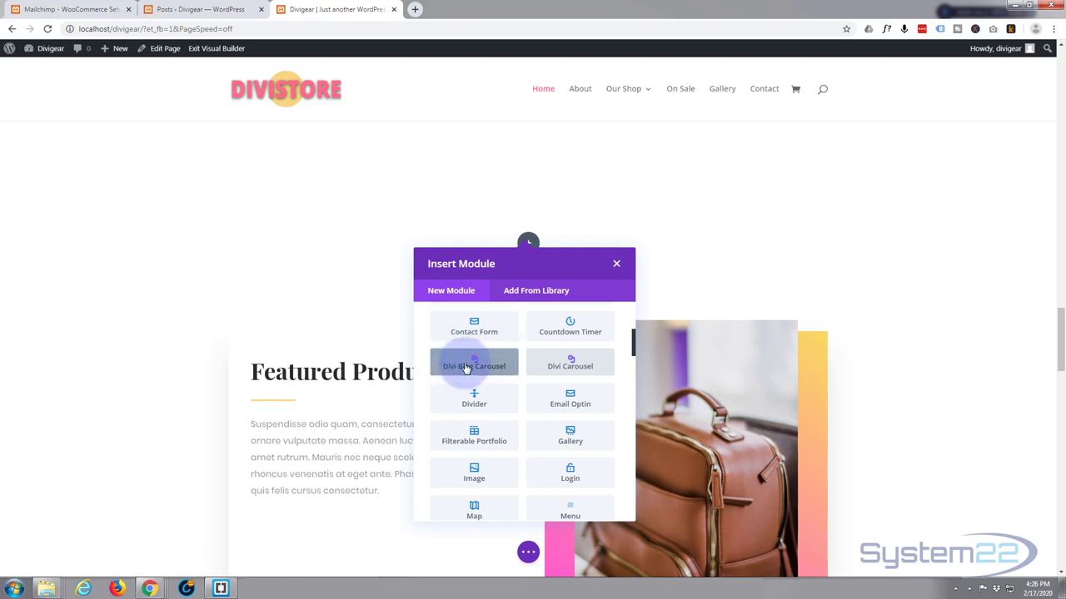
left_click(467, 369)
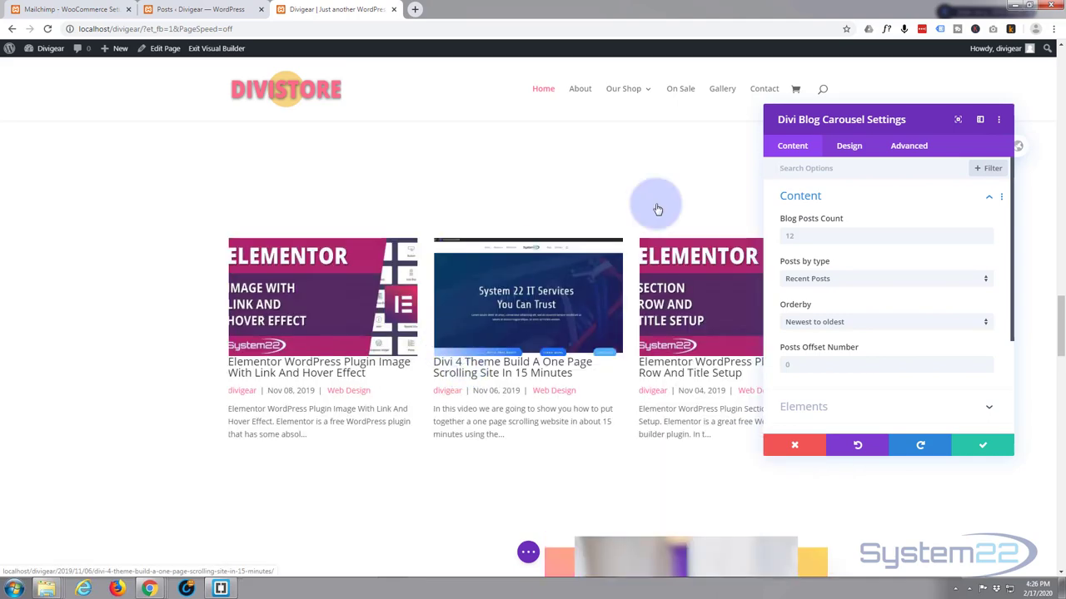
- Look through the draft and published posts in All Posts, then return to the Divigear builder page
left_click(183, 10)
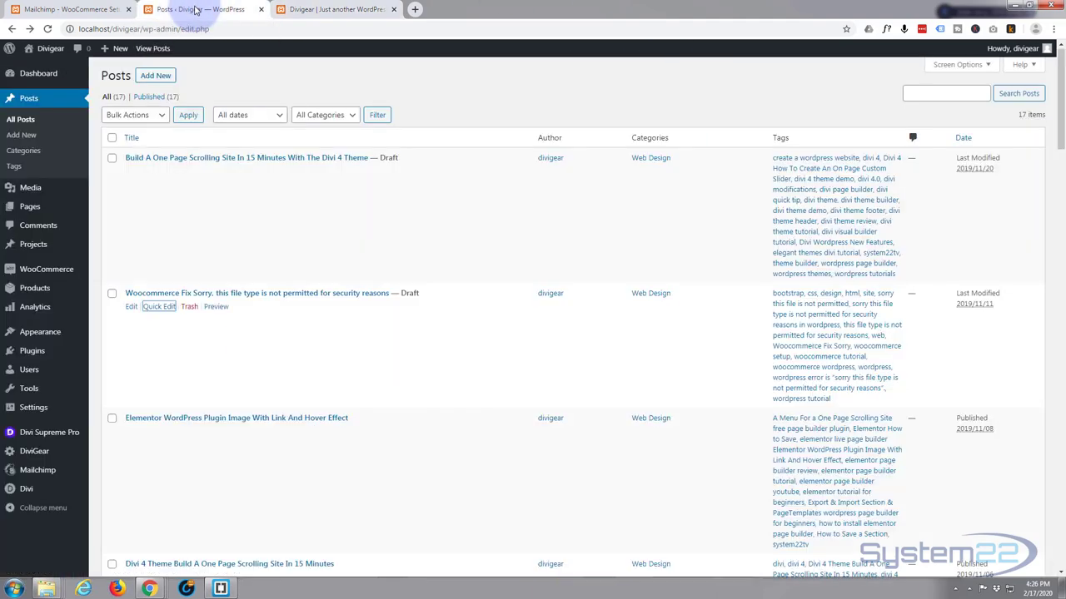
scroll(477, 247, "down", 7)
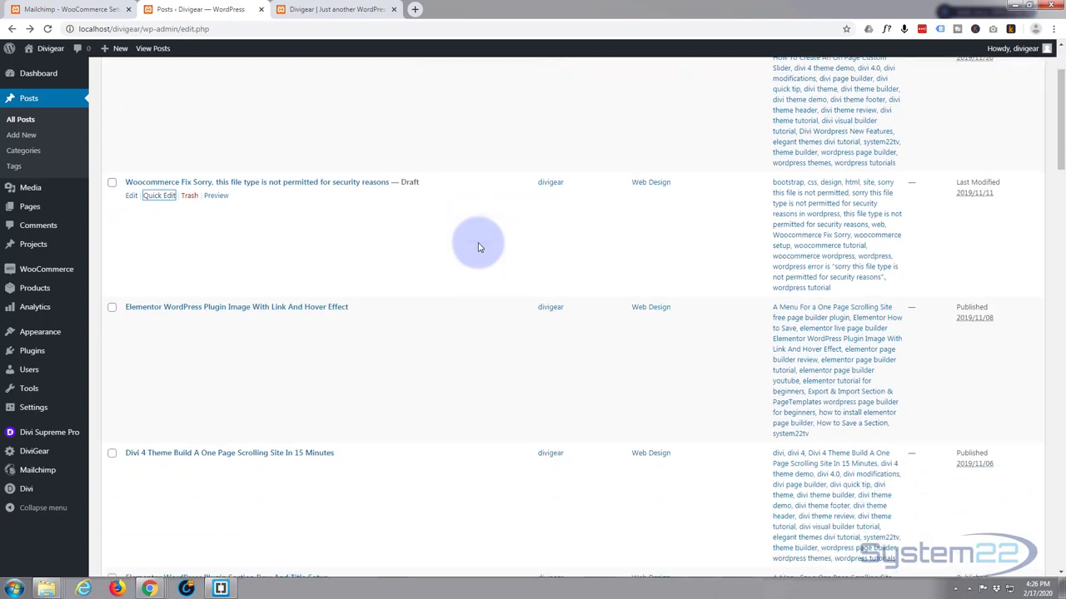
scroll(477, 247, "down", 2)
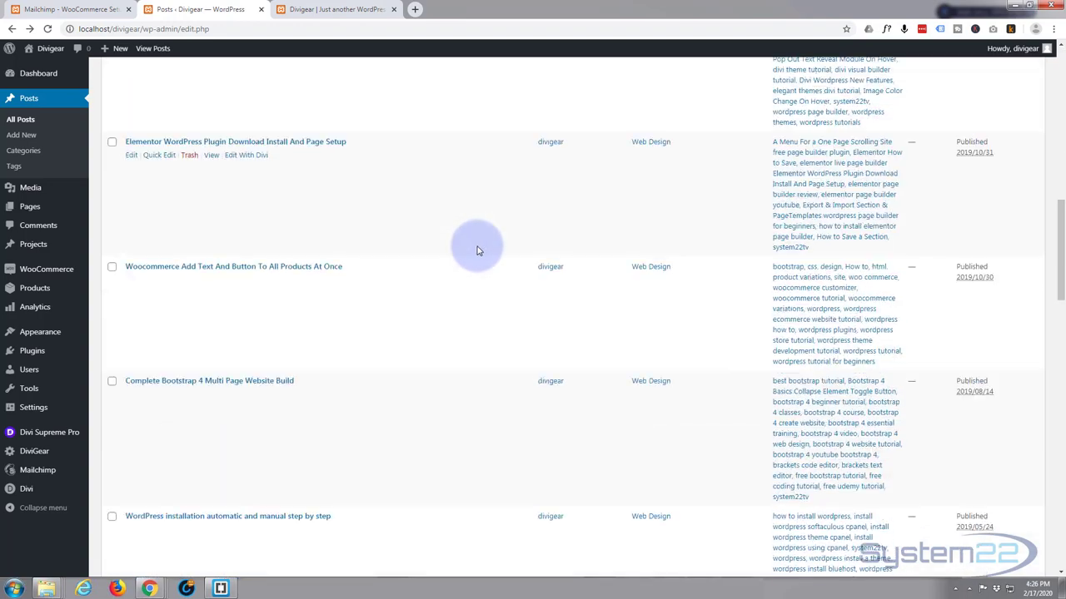
scroll(477, 250, "up", 6)
scroll(477, 249, "up", 4)
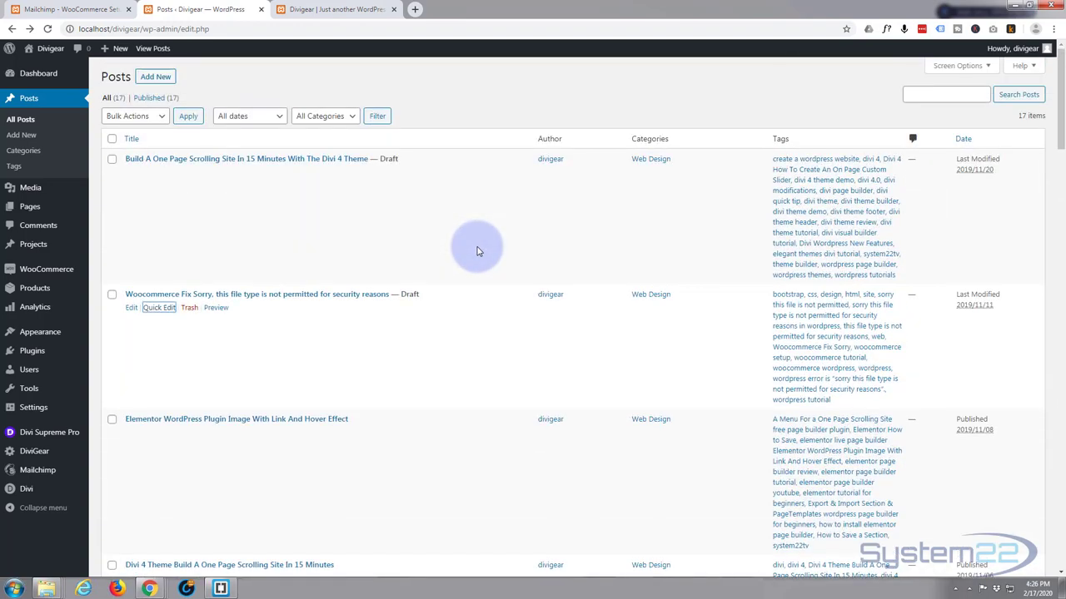
left_click(330, 8)
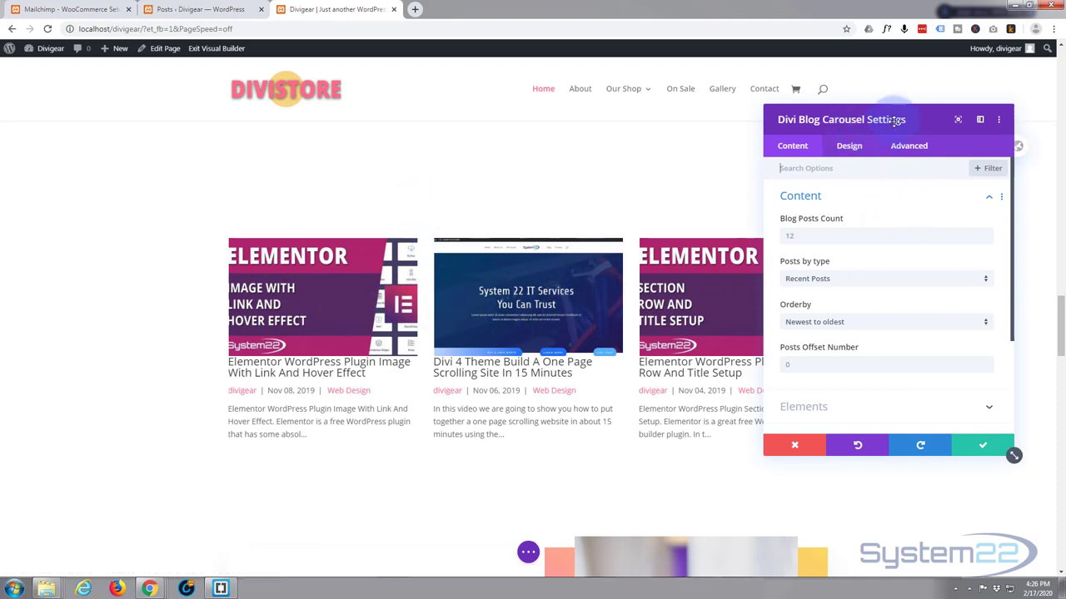
- Move the carousel settings panel aside, check the 12-post Blog Posts Count, and cancel without changes
left_click_drag(886, 114, 785, 152)
left_click(705, 258)
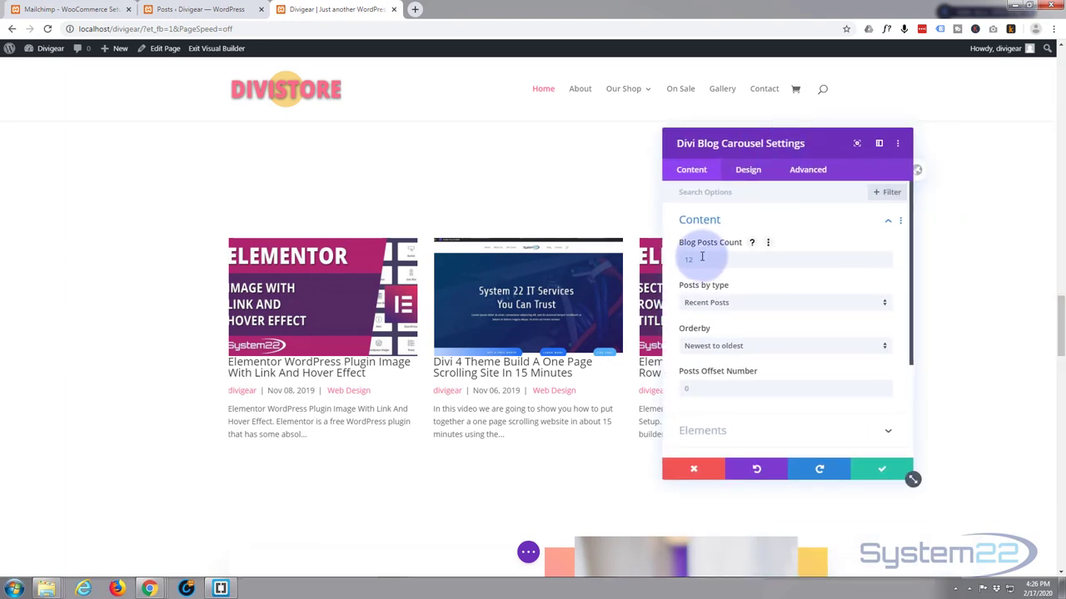
left_click(696, 174)
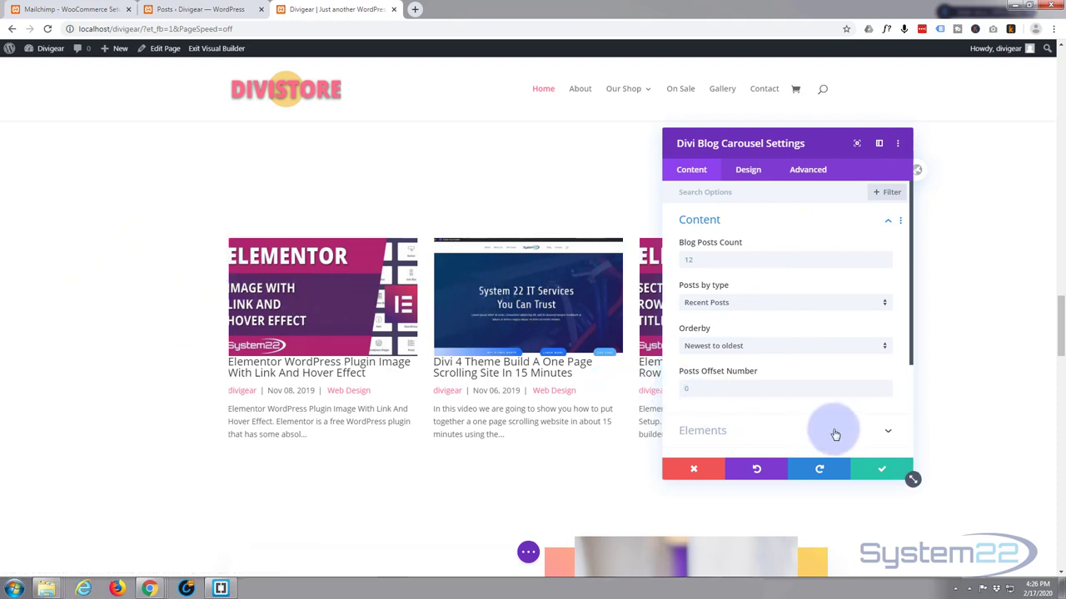
left_click(693, 473)
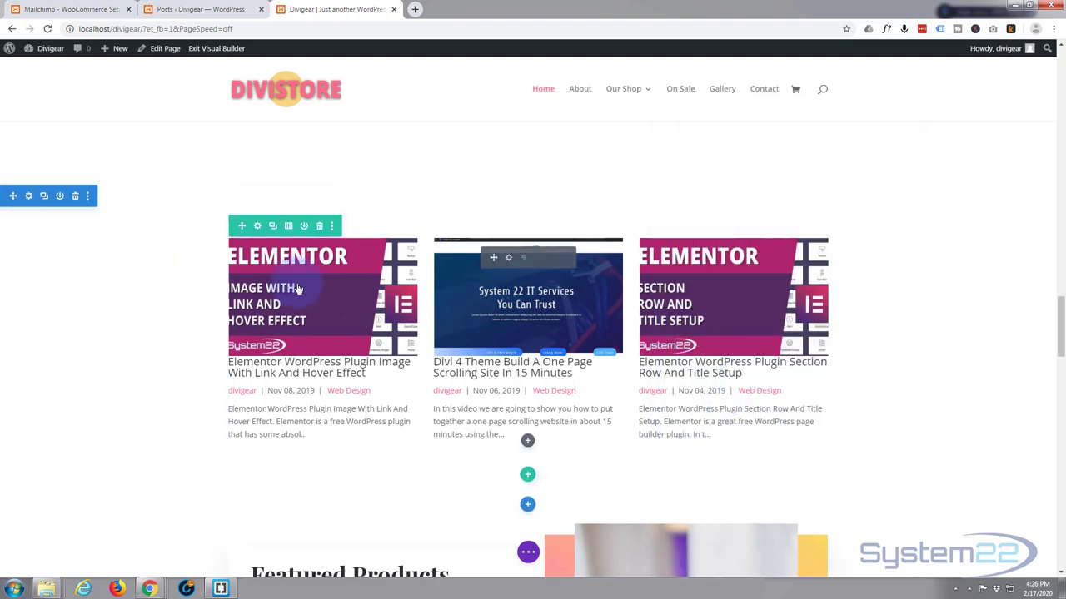
- Set the carousel row's Width and Max Width to 100% in its Design sizing options
left_click(274, 204)
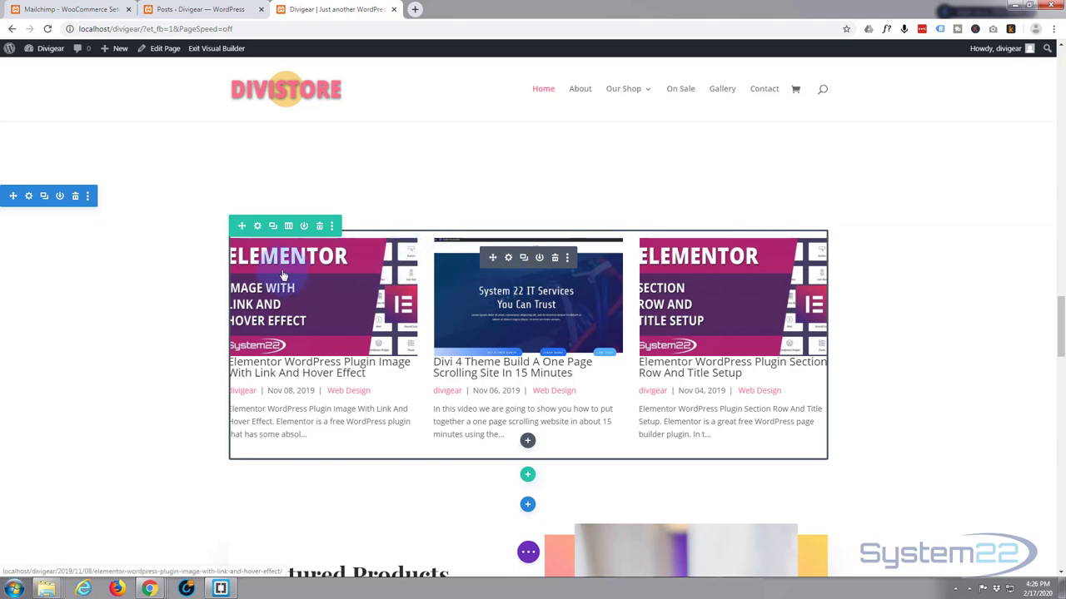
left_click(257, 227)
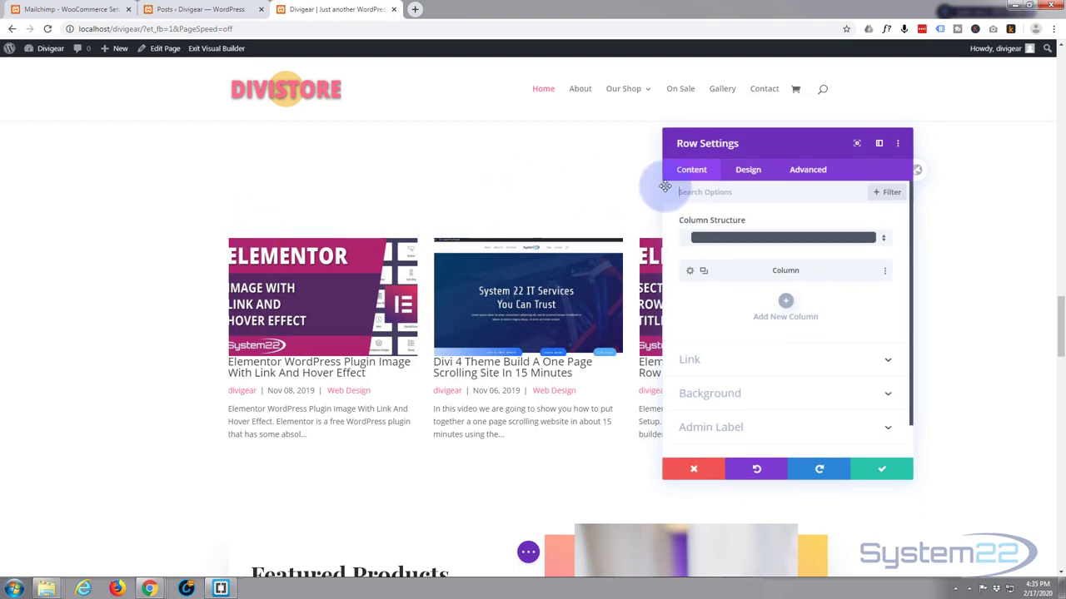
left_click(748, 173)
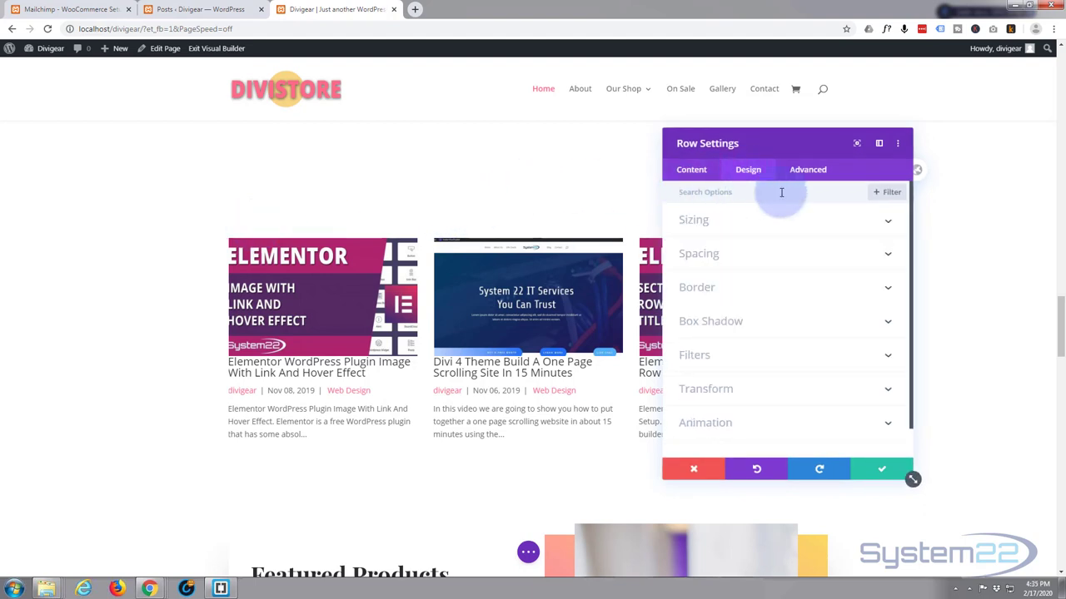
left_click(800, 228)
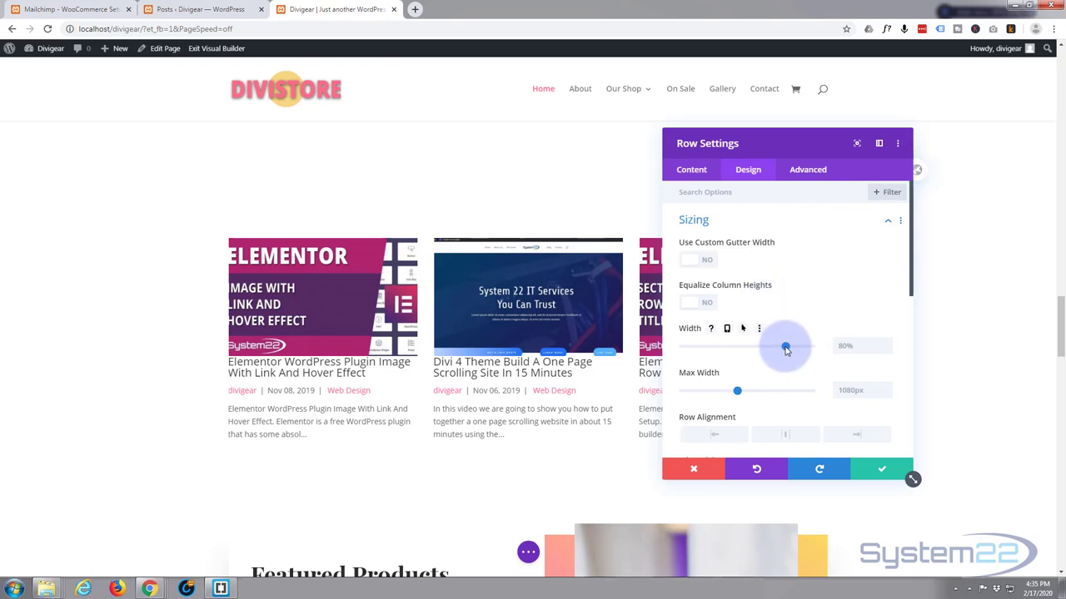
left_click_drag(786, 349, 810, 345)
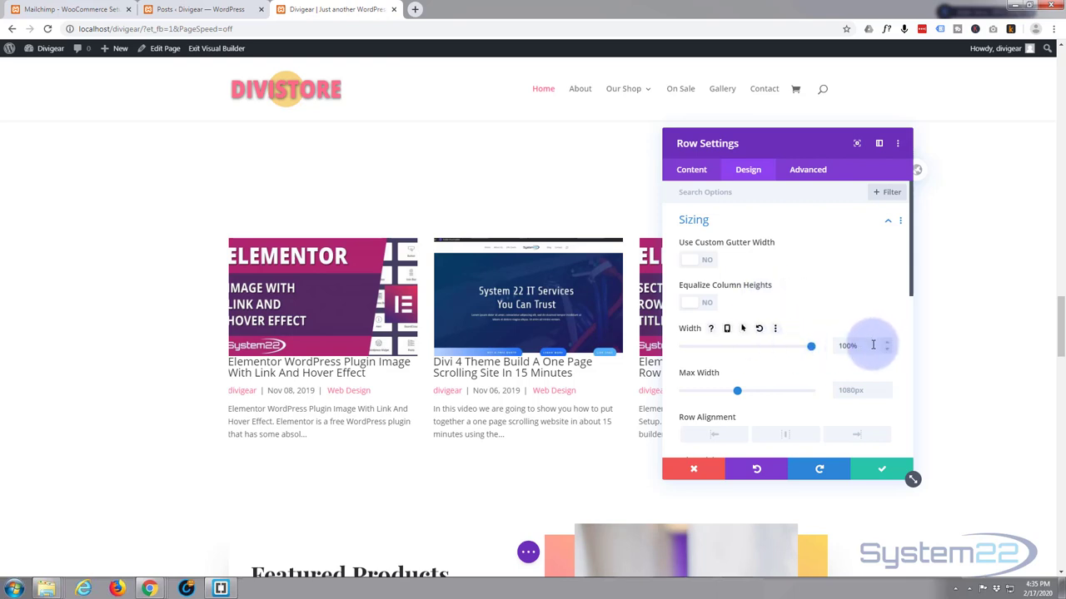
double_click(872, 345)
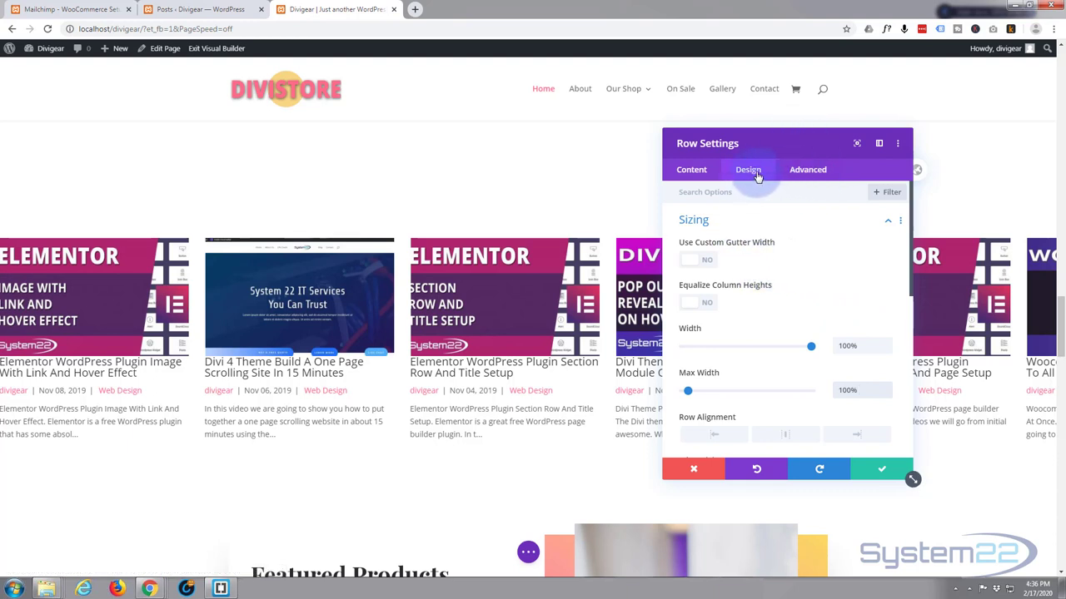
- Give the row linked 20px left and right padding and save the row settings
left_click(786, 223)
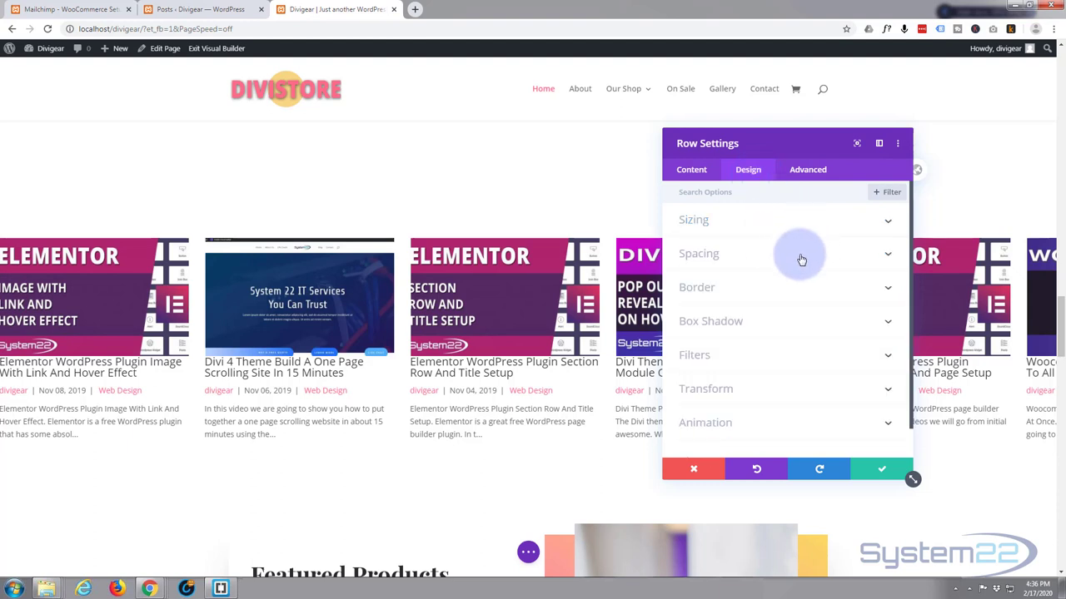
left_click(749, 258)
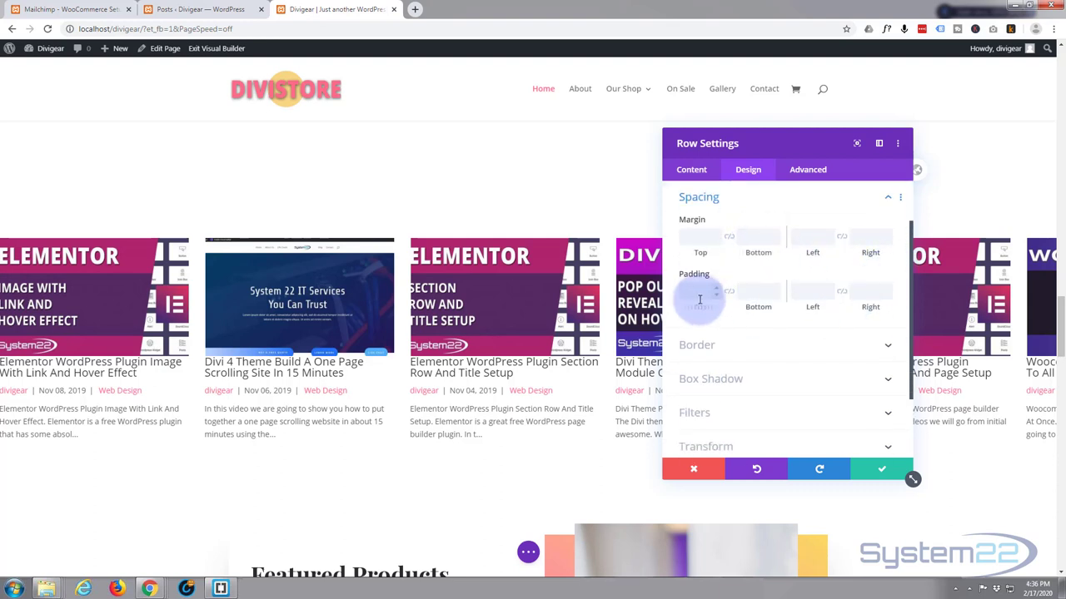
left_click(801, 290)
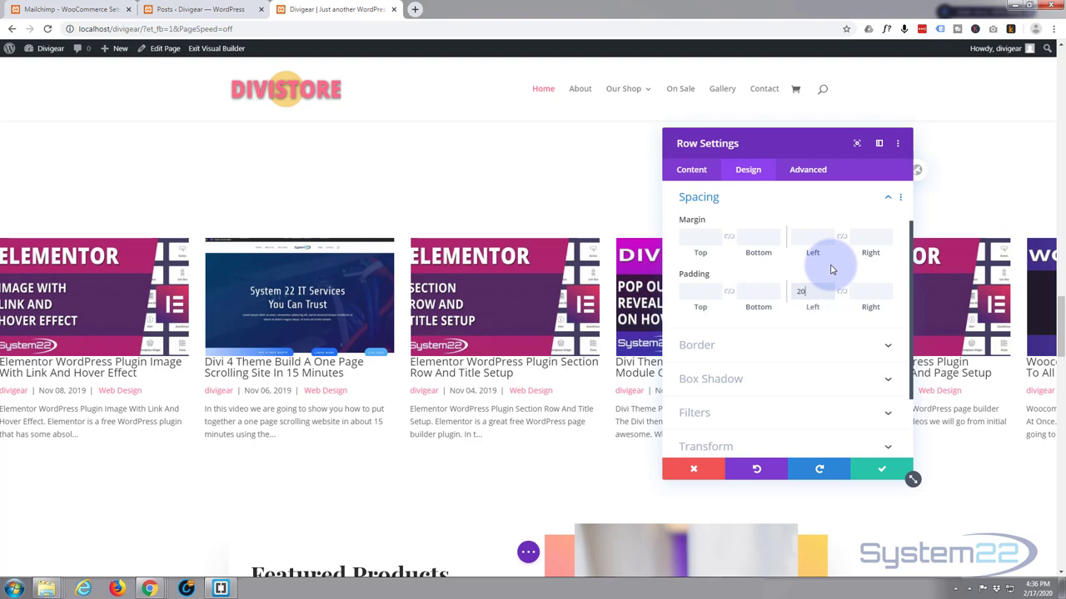
type("20")
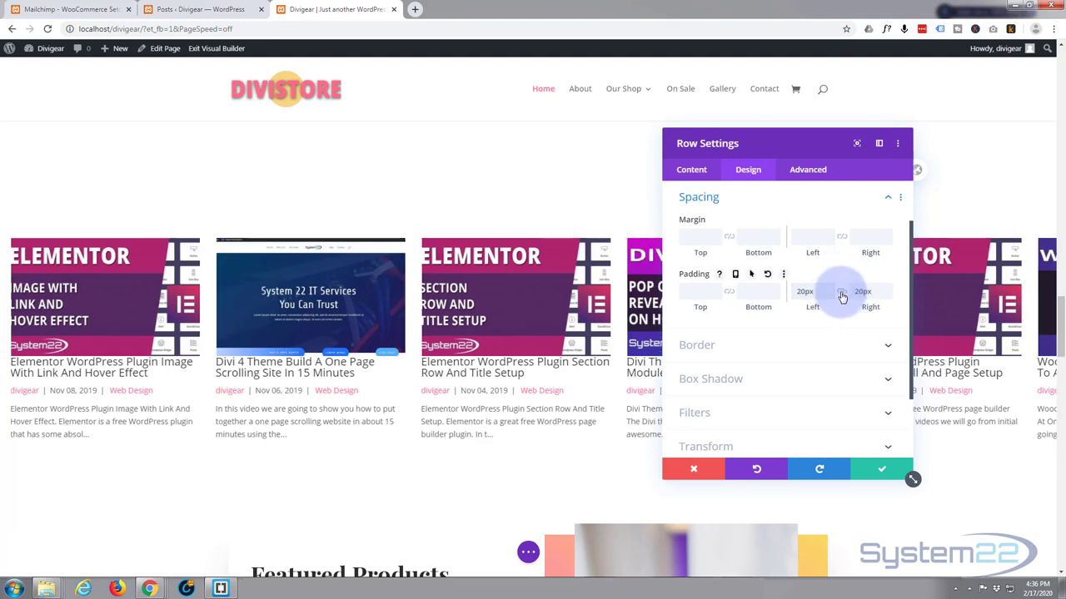
left_click(841, 292)
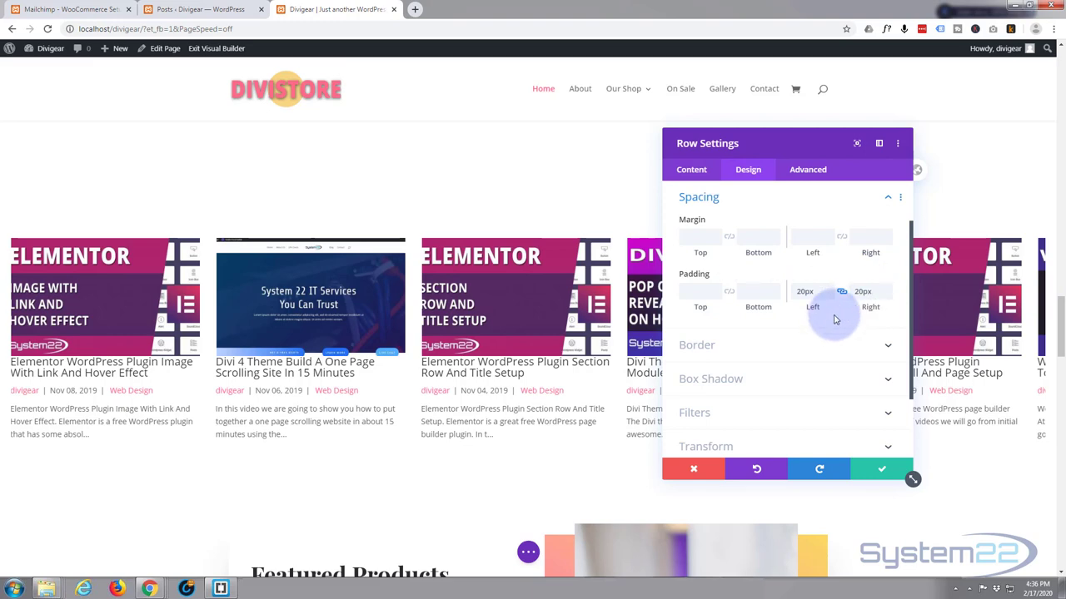
left_click(883, 473)
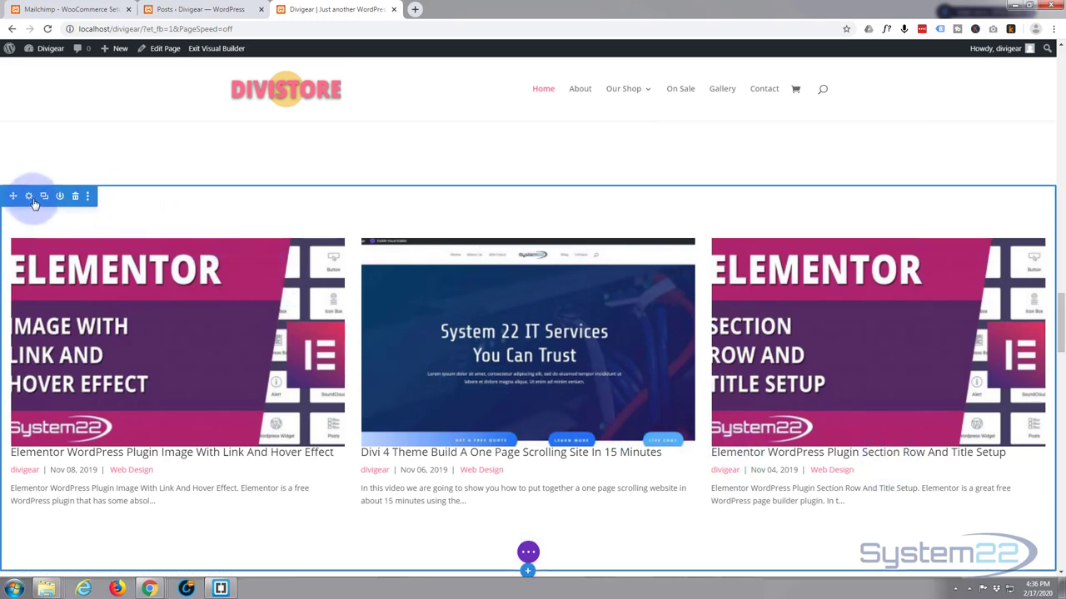
- Copy the section styles from the pink product carousel section
scroll(172, 171, "up", 15)
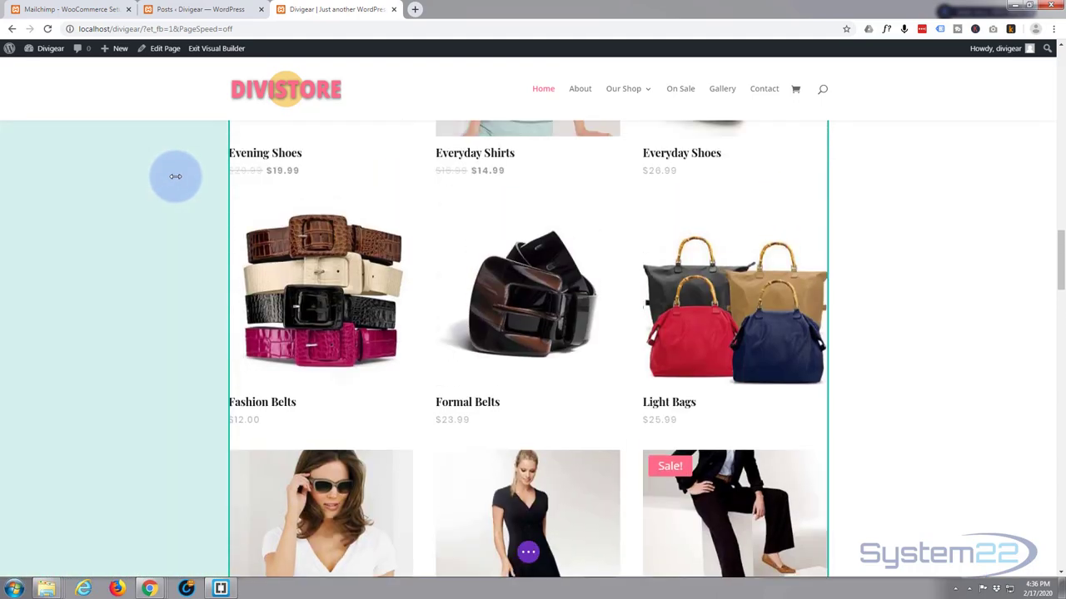
scroll(178, 178, "up", 15)
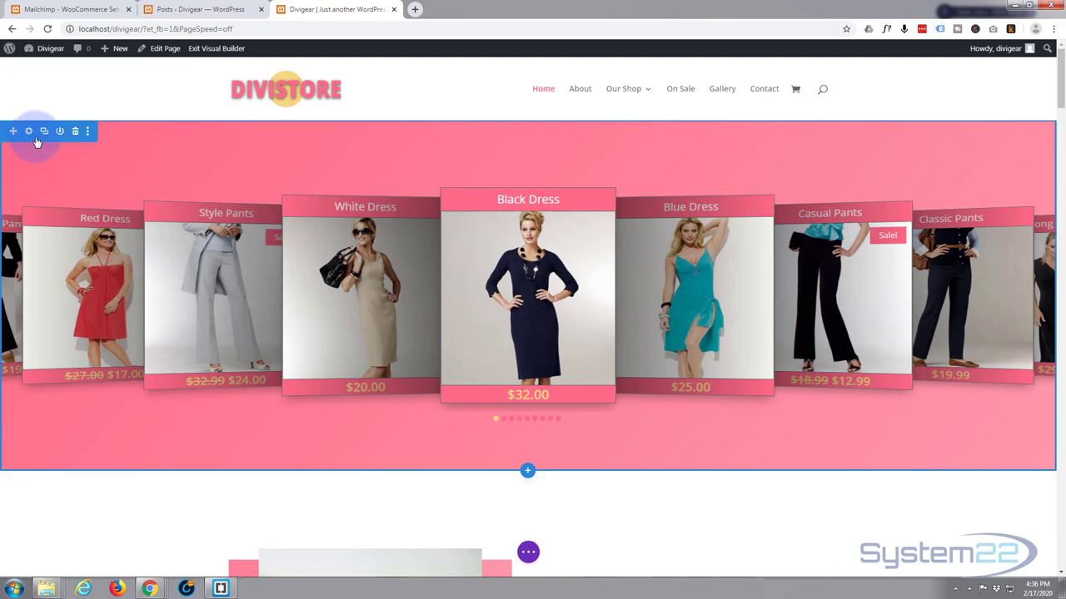
right_click(37, 140)
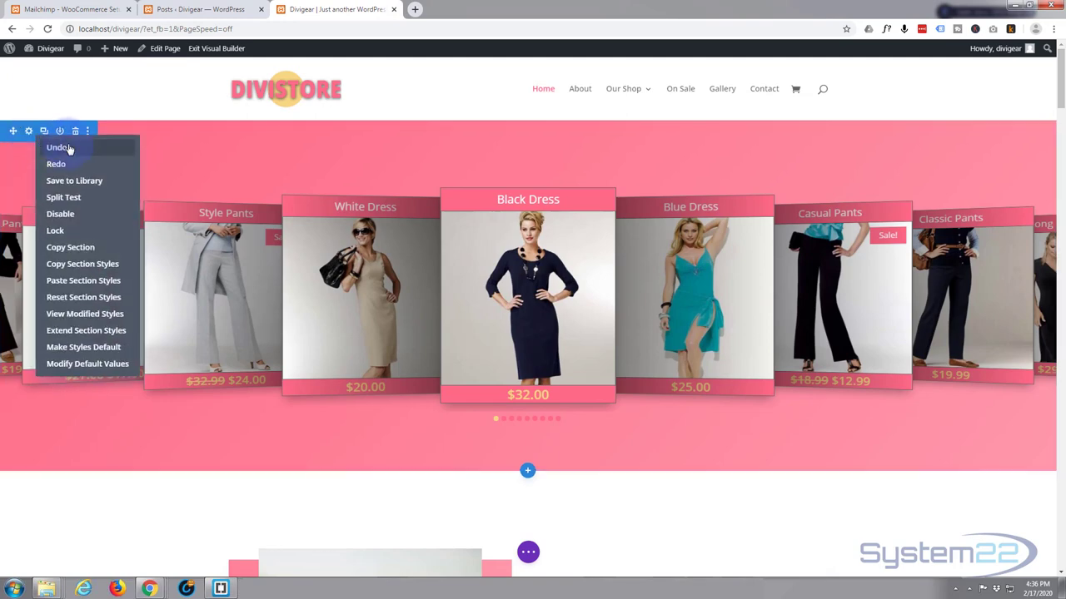
left_click(72, 265)
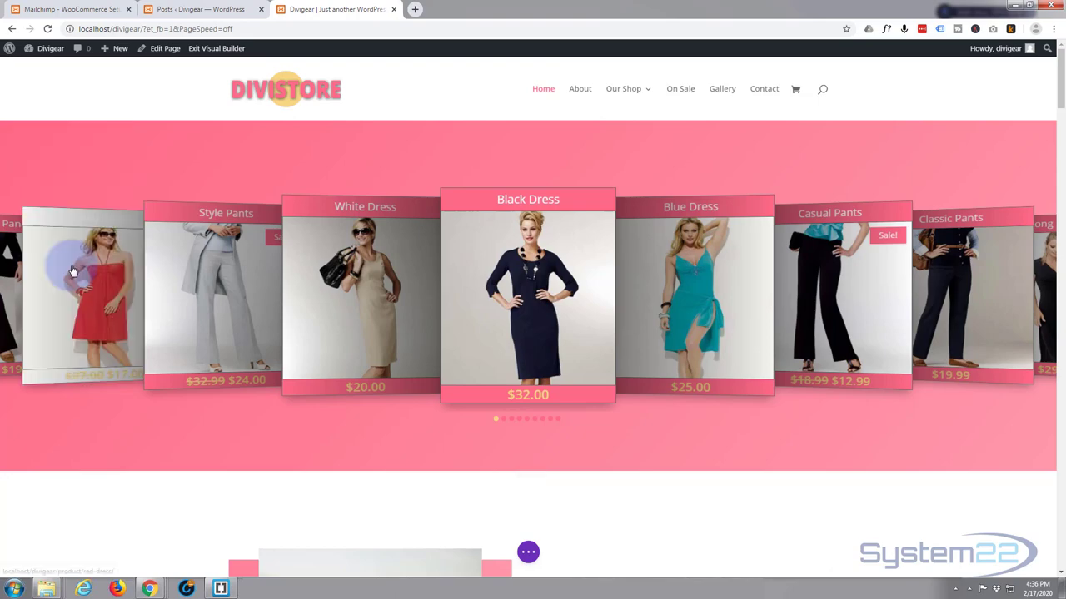
- Paste the copied pink section styles onto the new blog posts section
scroll(65, 319, "down", 8)
scroll(66, 320, "down", 15)
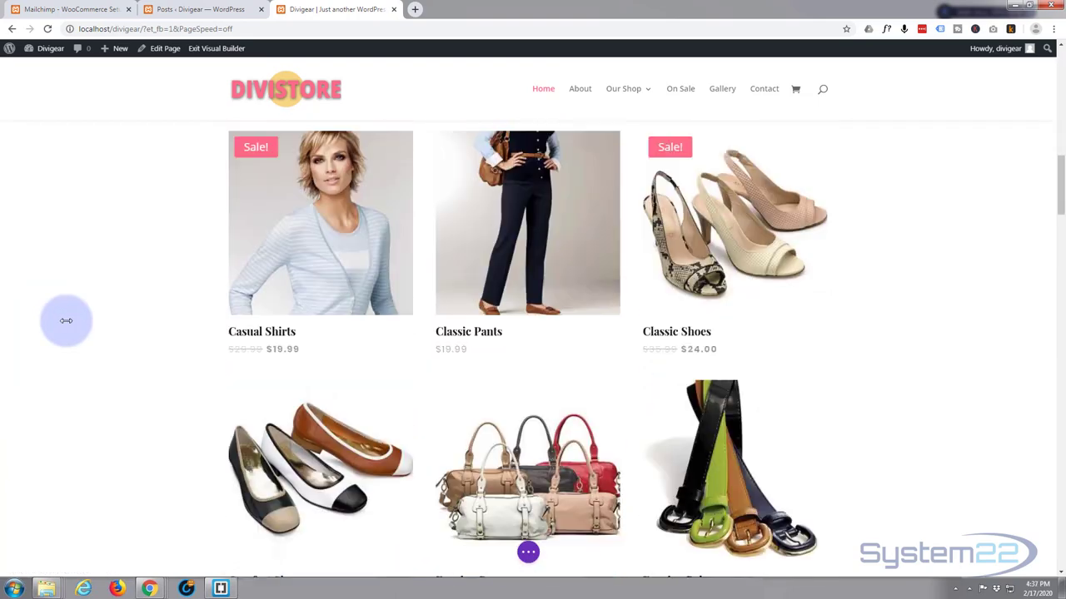
scroll(66, 320, "down", 5)
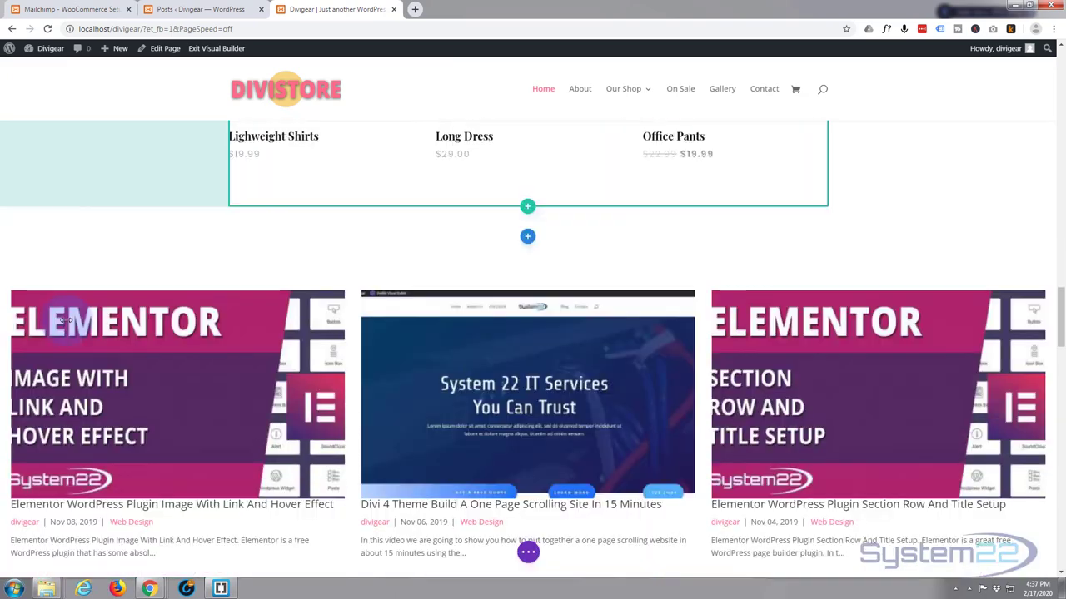
scroll(43, 303, "up", 2)
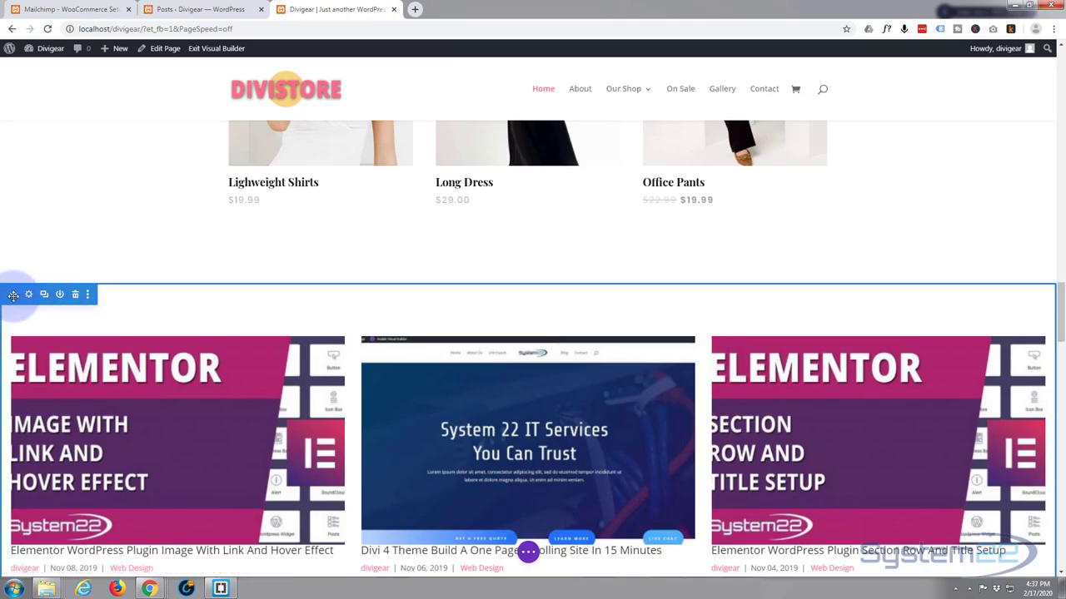
right_click(23, 305)
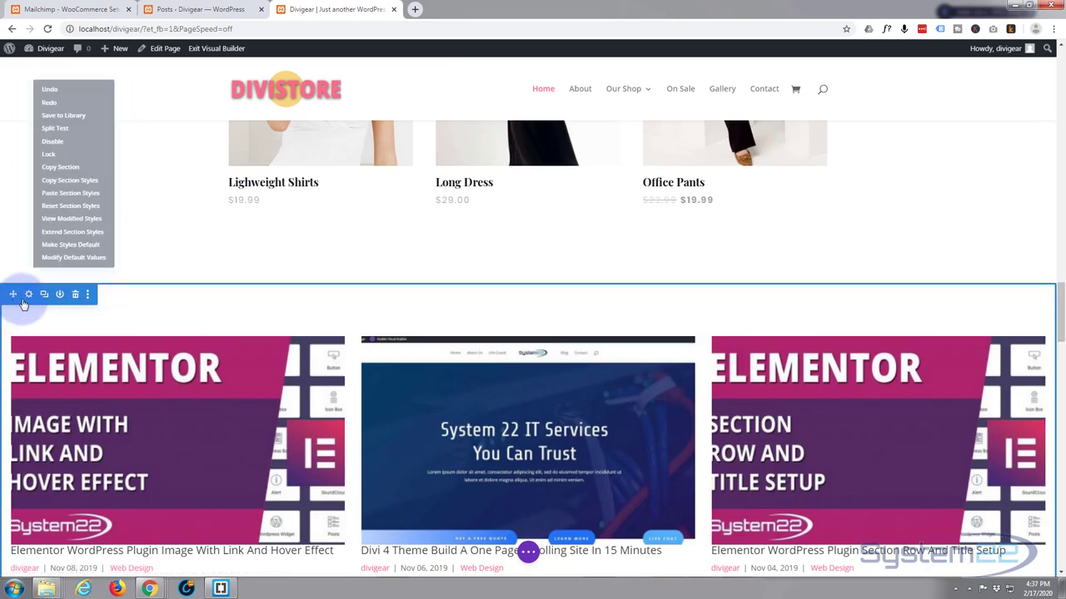
left_click(70, 199)
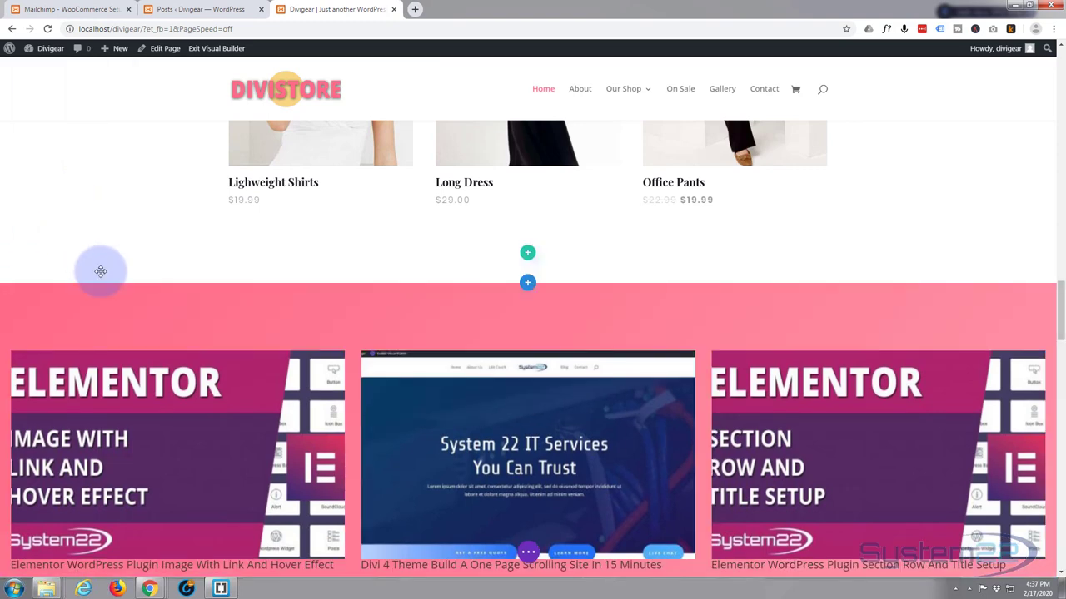
scroll(348, 366, "down", 1)
scroll(350, 364, "down", 2)
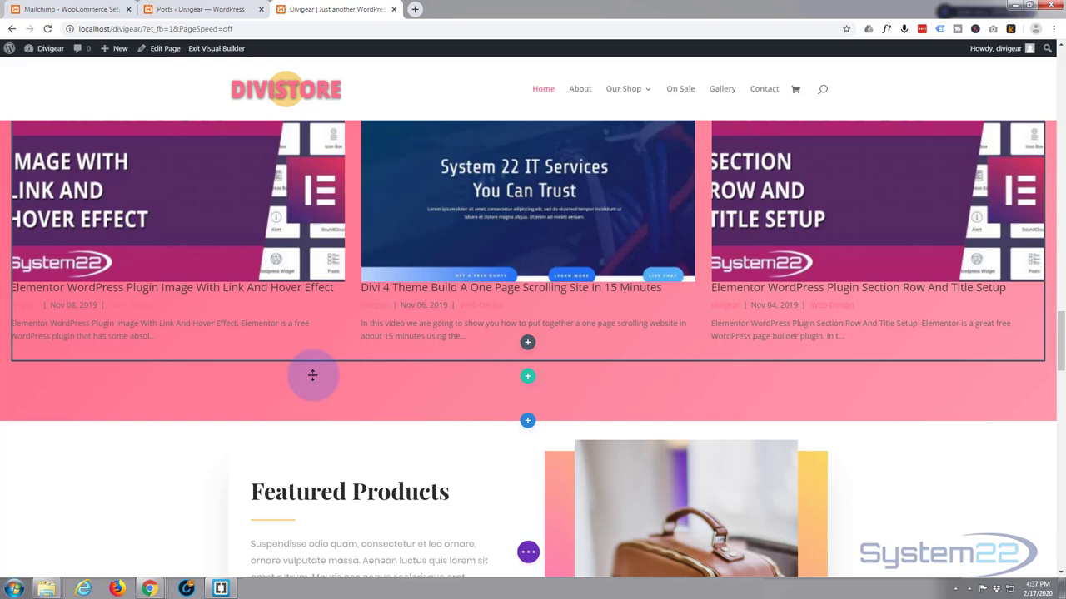
scroll(309, 373, "up", 1)
scroll(309, 381, "up", 1)
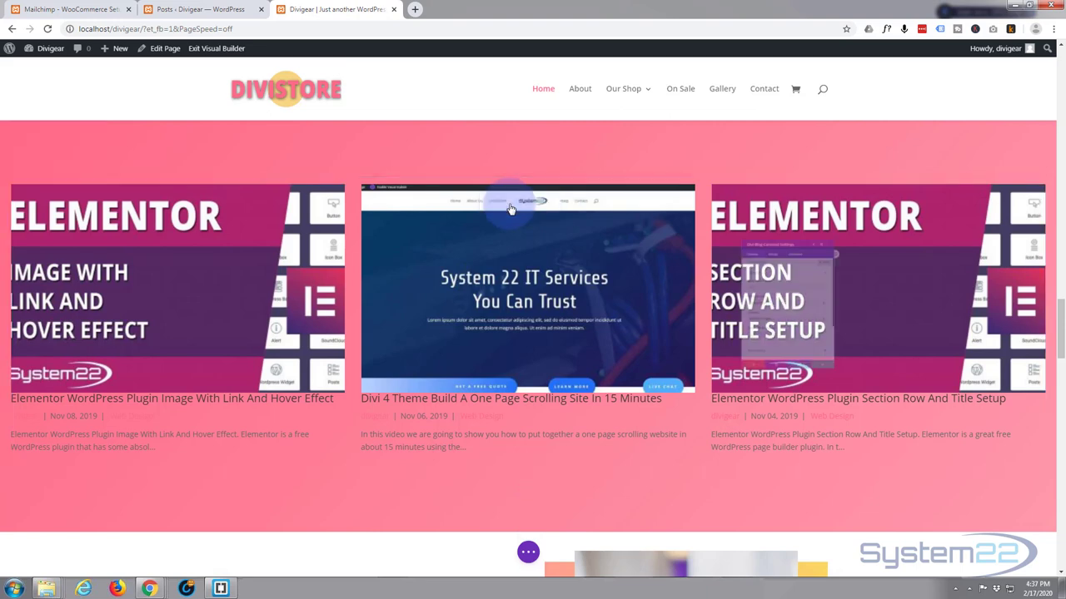
- Switch Read More Button to YES in the Blog Carousel module's Elements settings
left_click(507, 204)
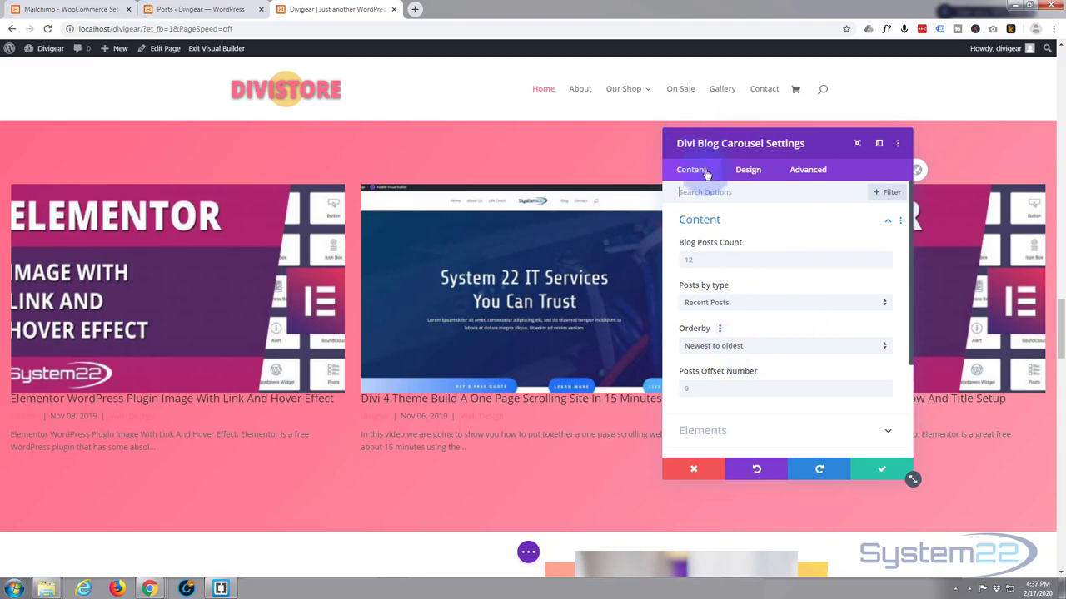
scroll(771, 324, "down", 1)
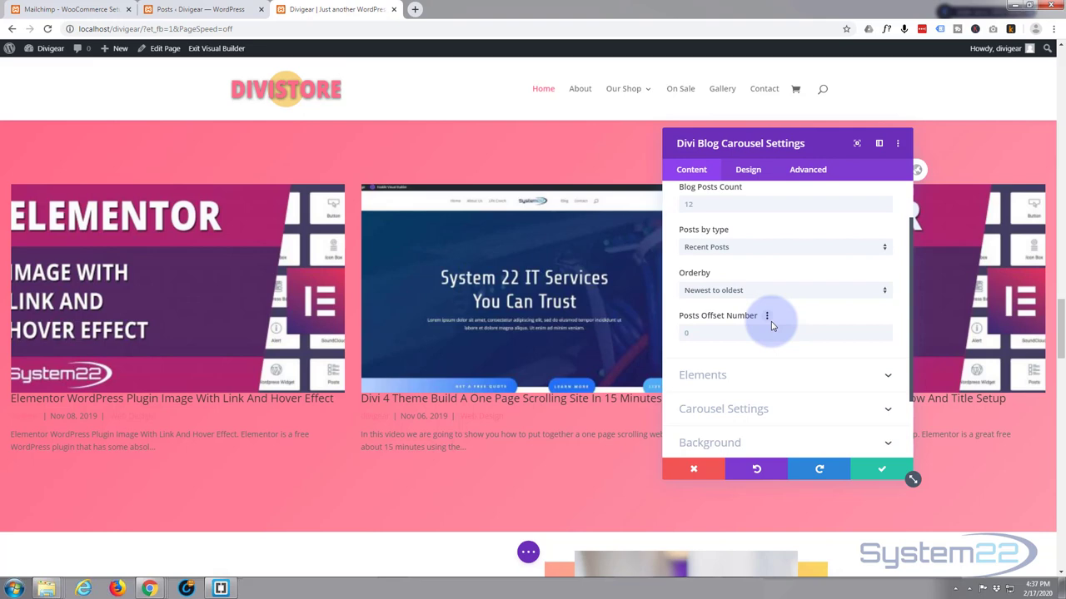
scroll(771, 324, "down", 1)
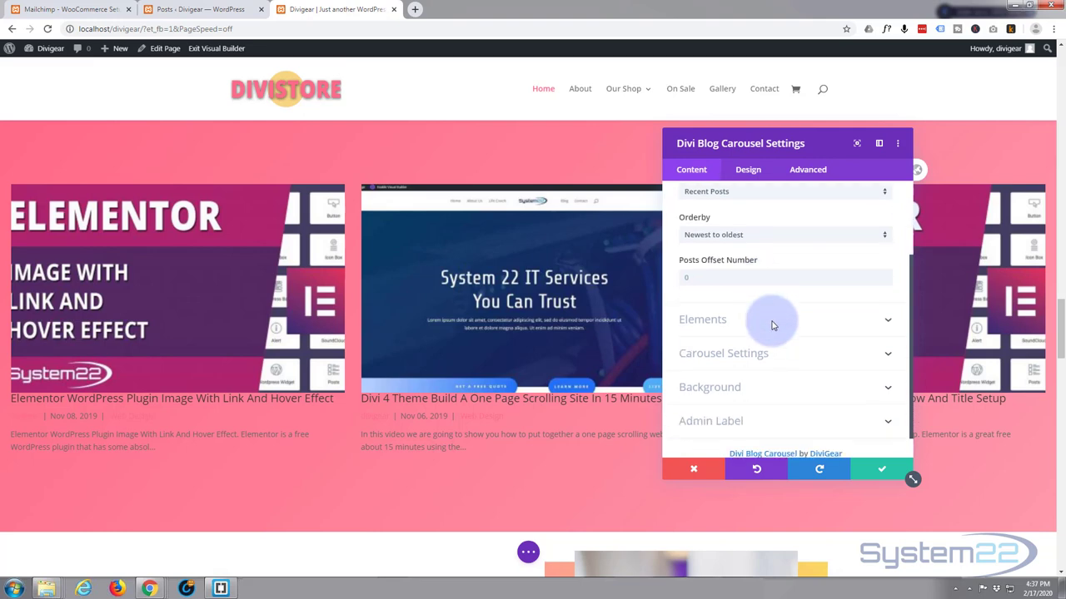
scroll(772, 324, "down", 1)
left_click(779, 291)
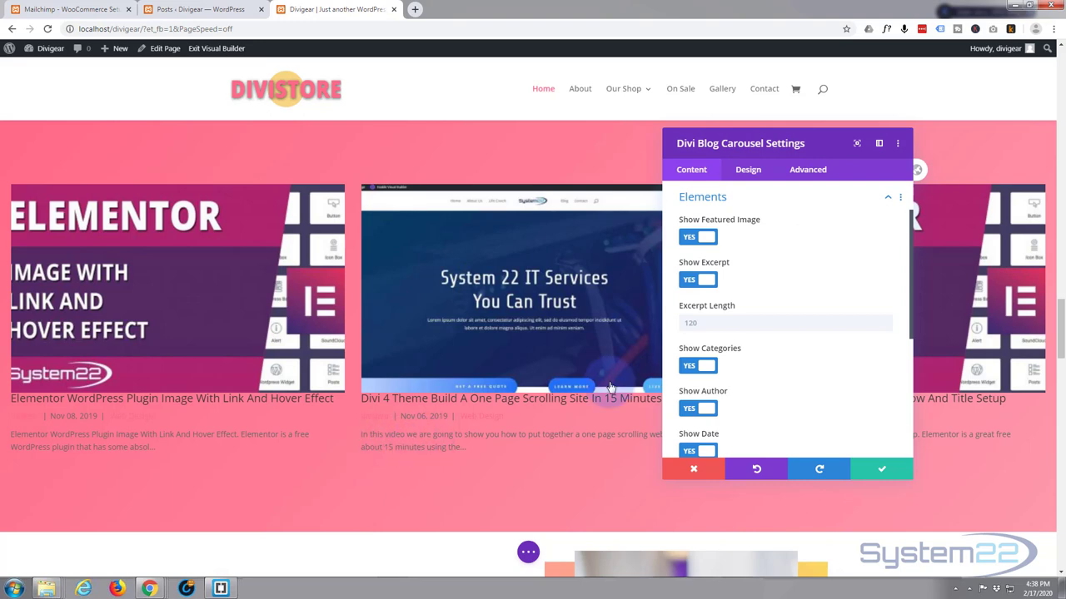
scroll(755, 317, "down", 1)
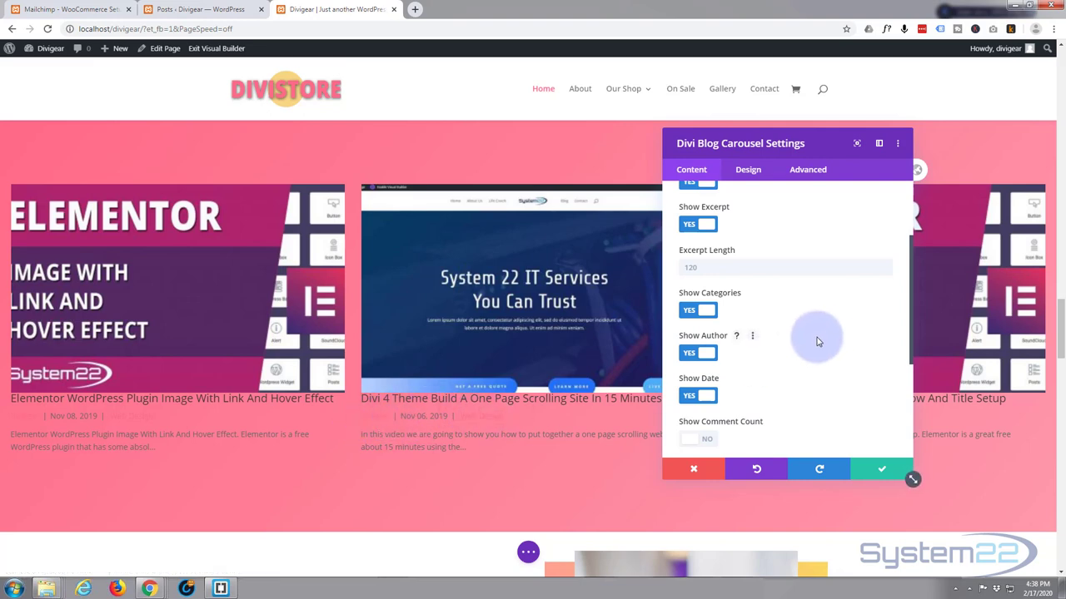
scroll(810, 342, "down", 2)
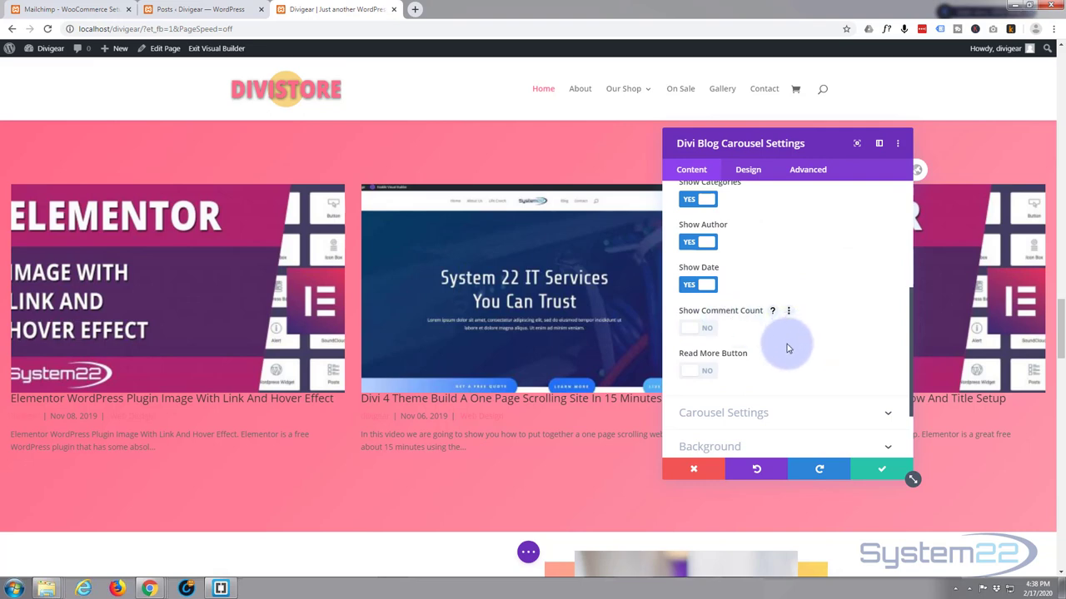
left_click(706, 372)
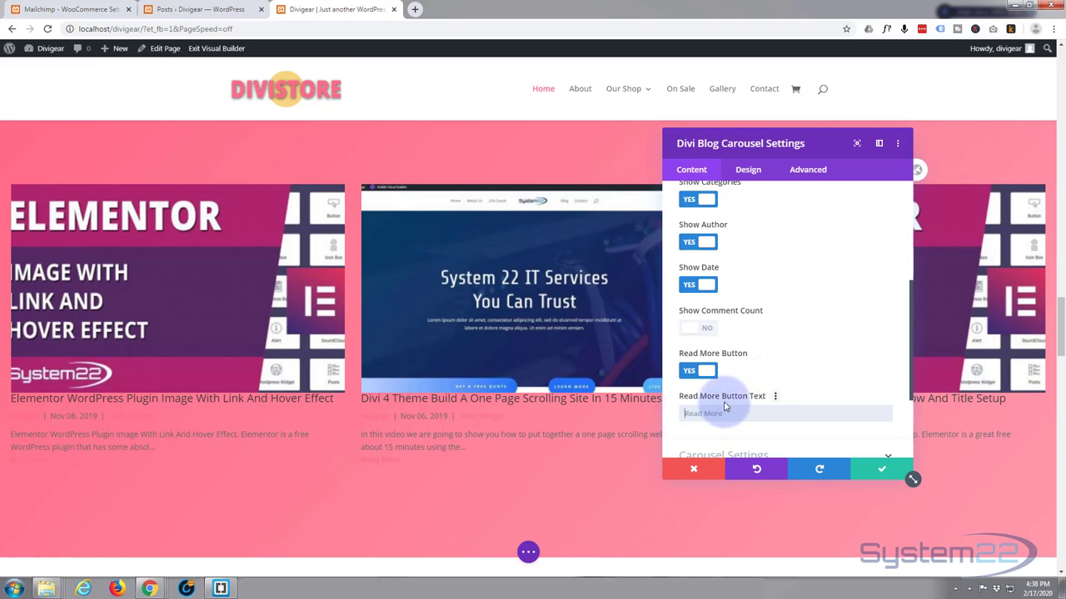
scroll(724, 406, "down", 3)
scroll(780, 401, "down", 1)
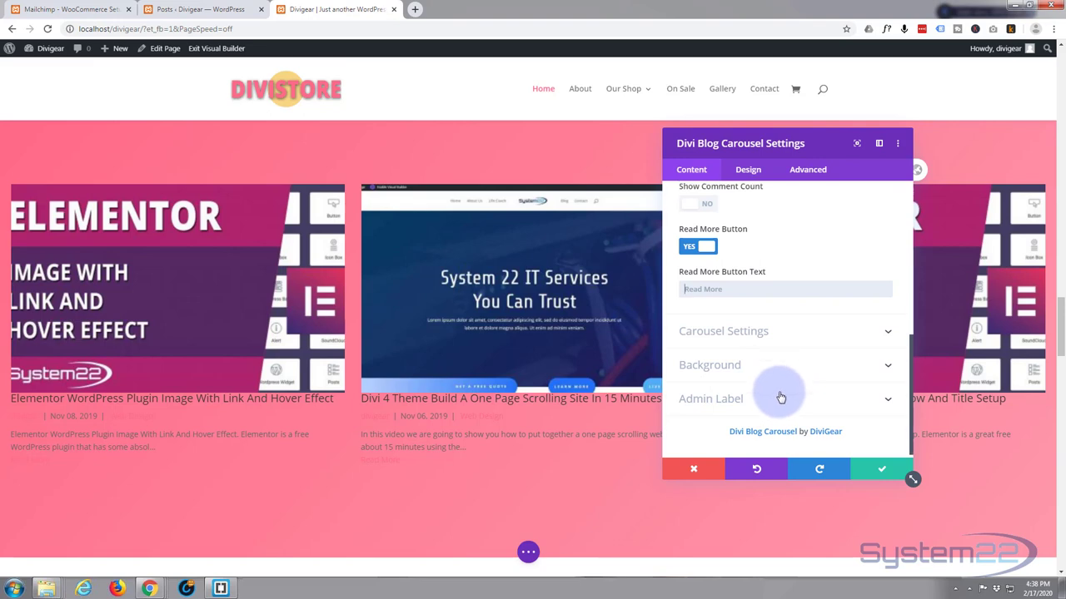
- Set the carousel to show 6 columns on xLarge and Desktop, and 3 columns on Tablet
left_click(804, 328)
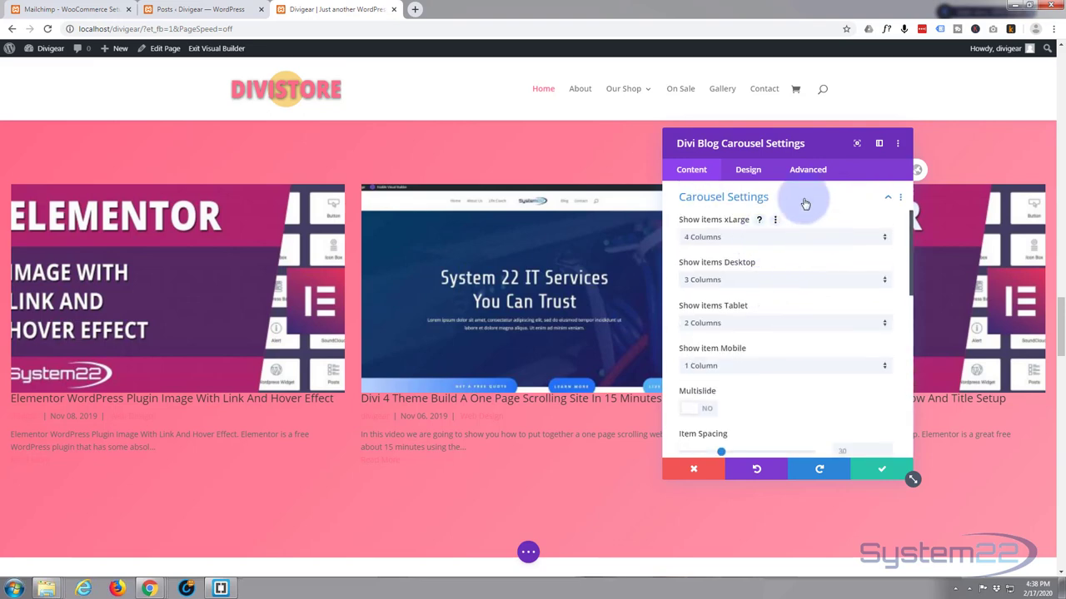
left_click_drag(812, 147, 687, 251)
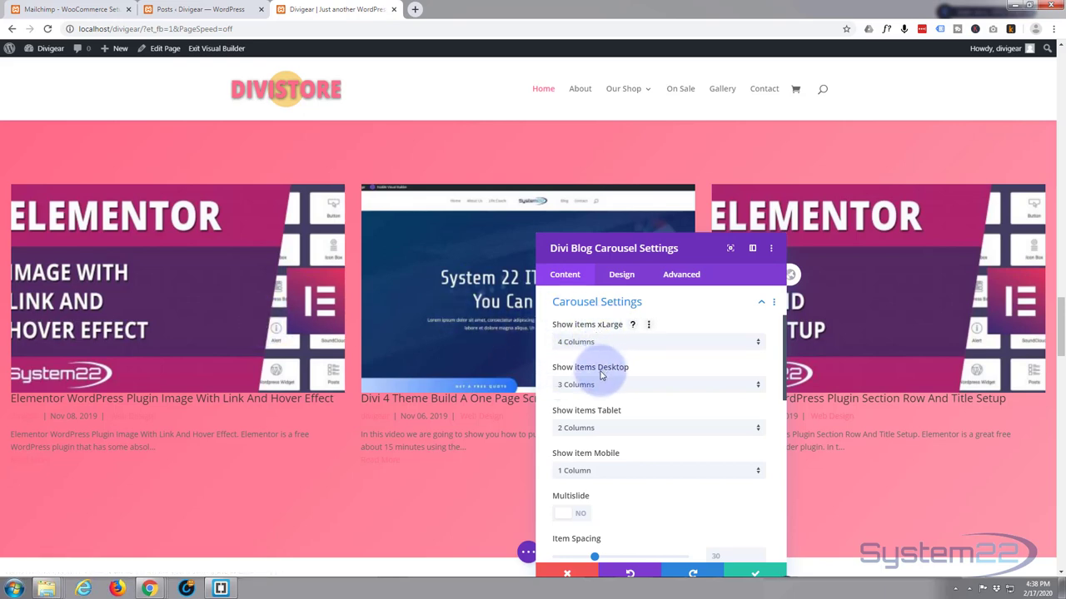
left_click(758, 344)
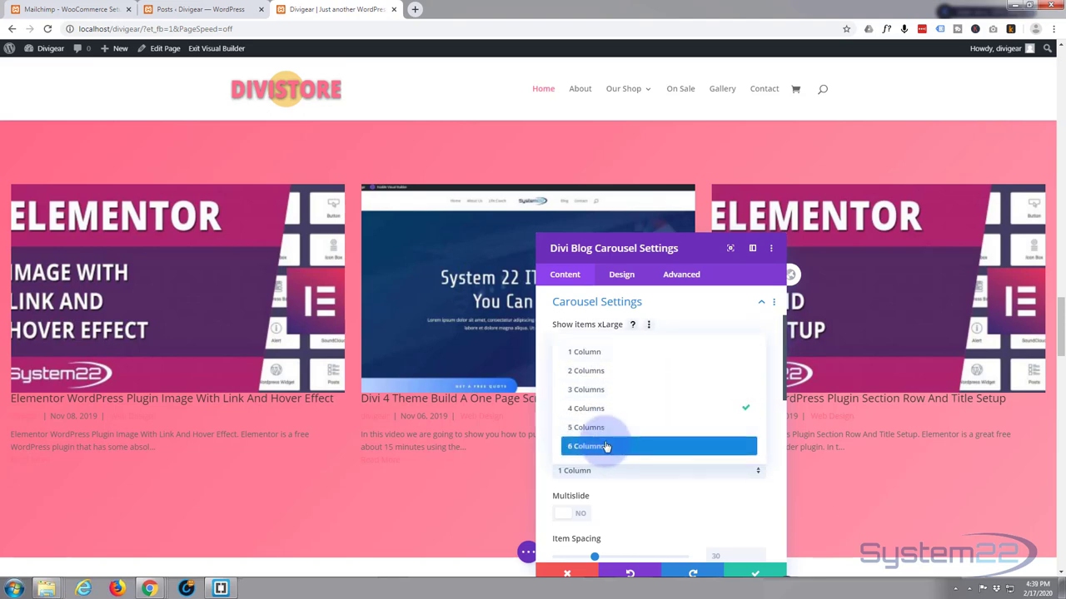
left_click(605, 448)
left_click(712, 386)
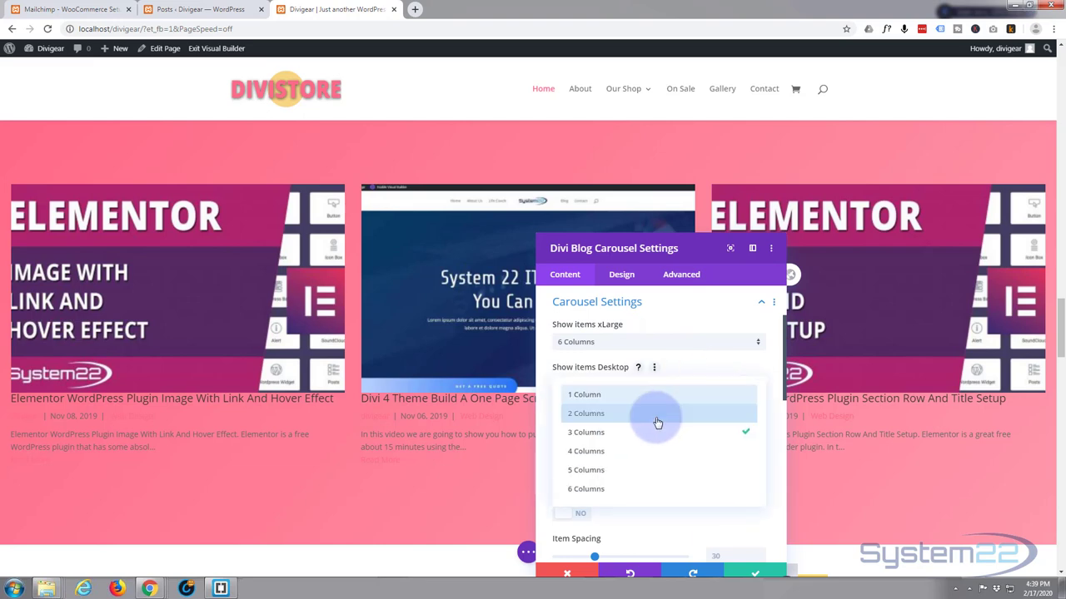
left_click(600, 497)
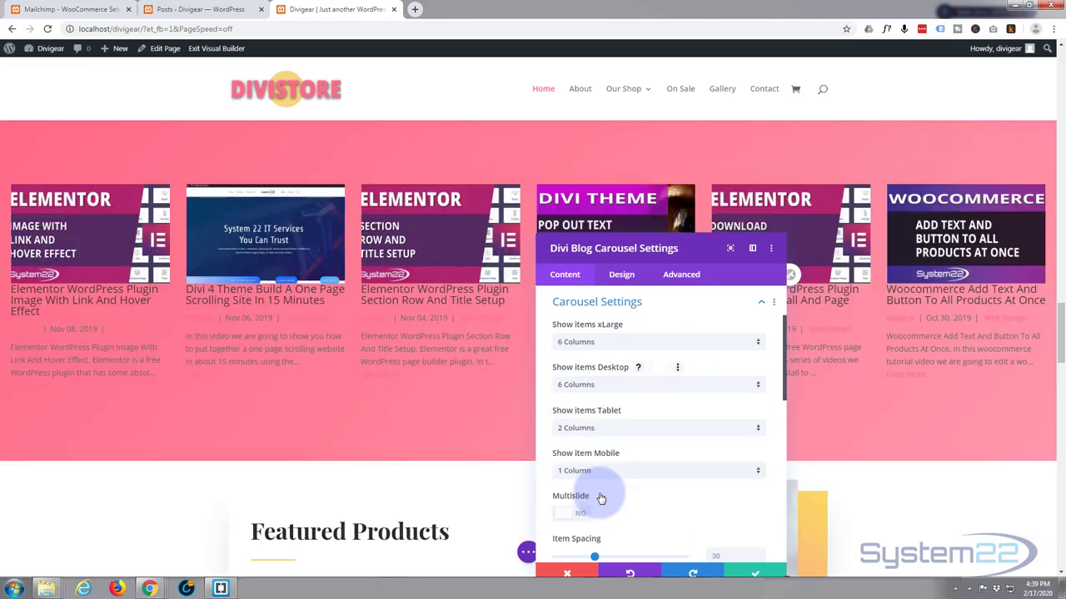
left_click(641, 428)
left_click(630, 447)
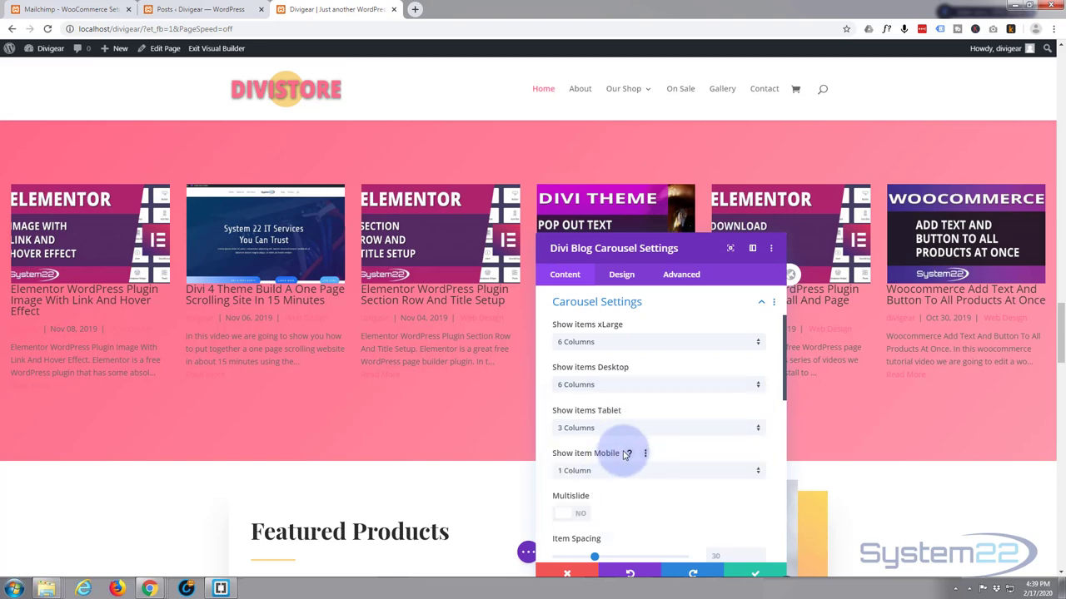
- Enable dot navigation beneath the blog carousel
scroll(643, 419, "down", 3)
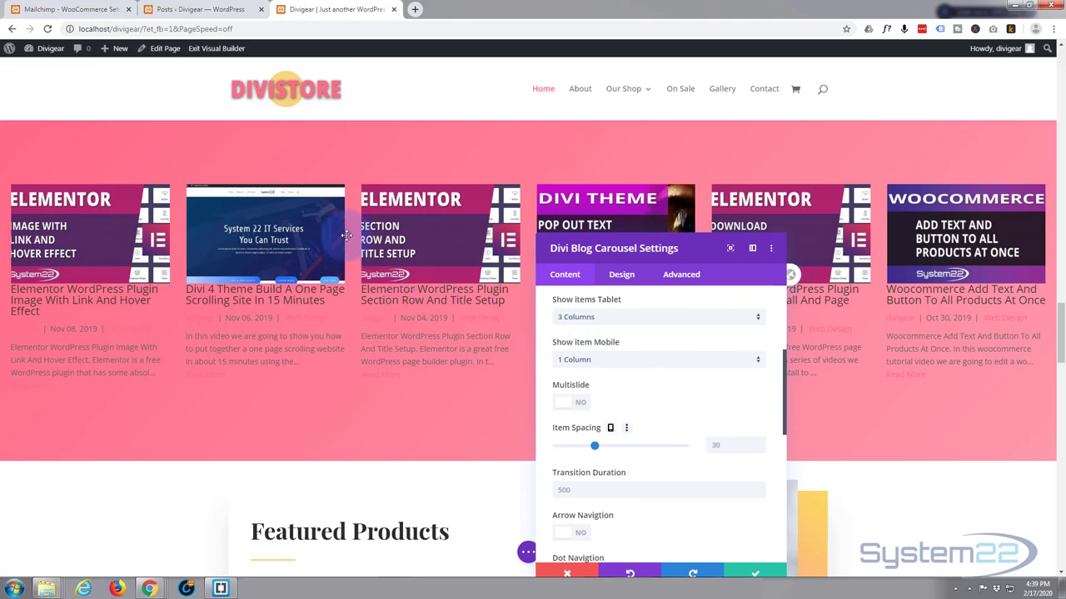
left_click(709, 473)
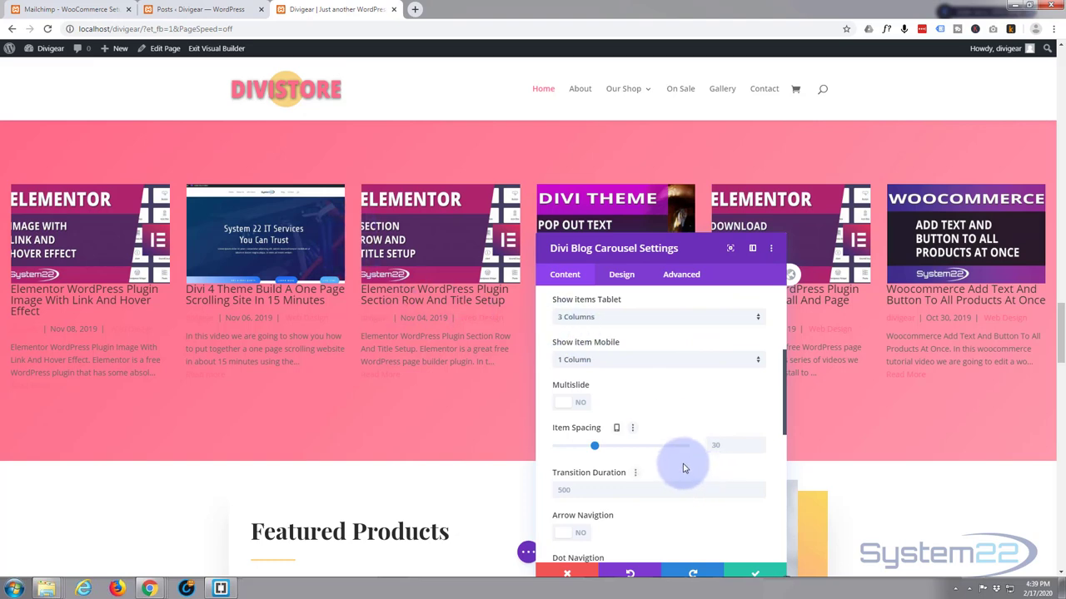
scroll(681, 459, "down", 3)
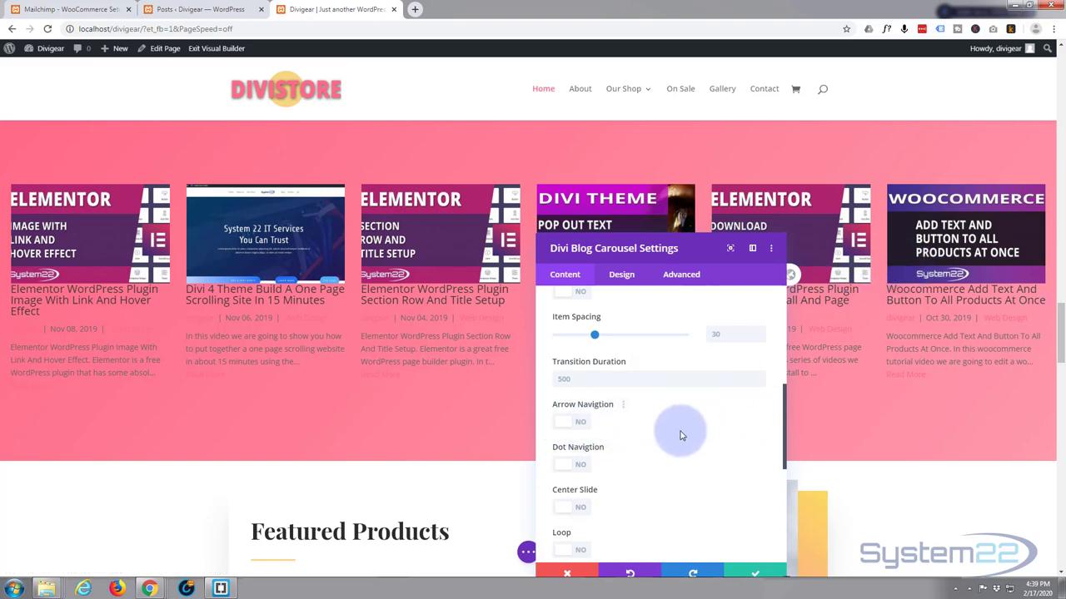
scroll(680, 435, "down", 1)
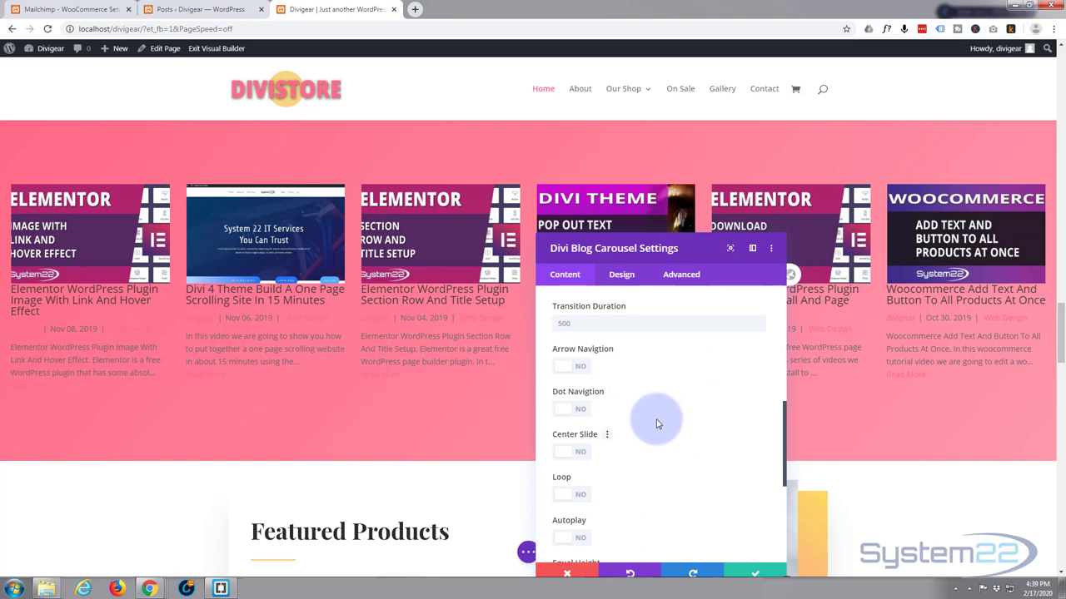
left_click(578, 411)
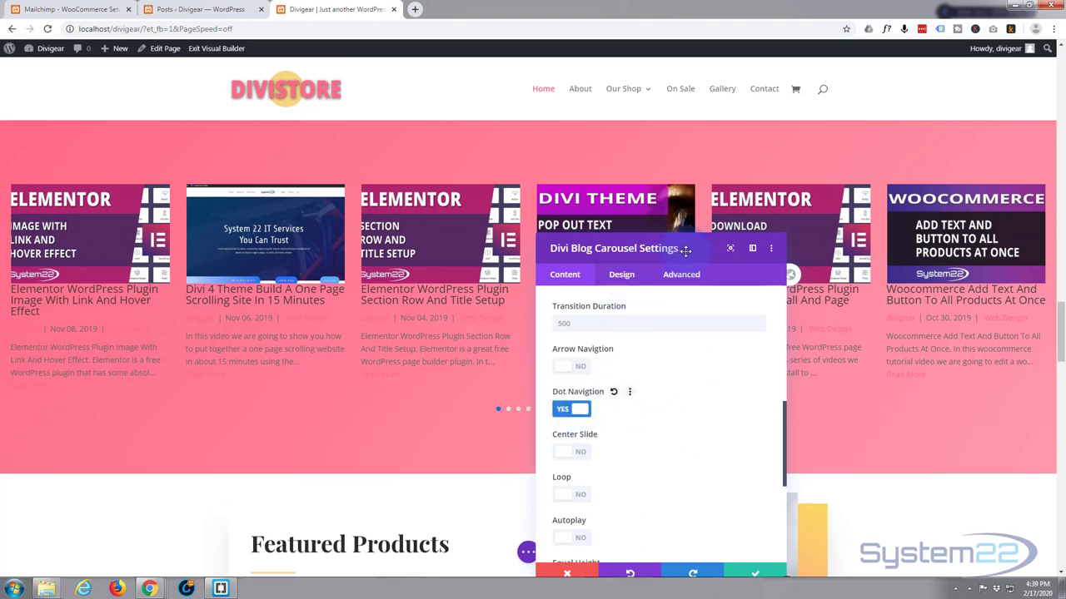
left_click_drag(685, 251, 923, 261)
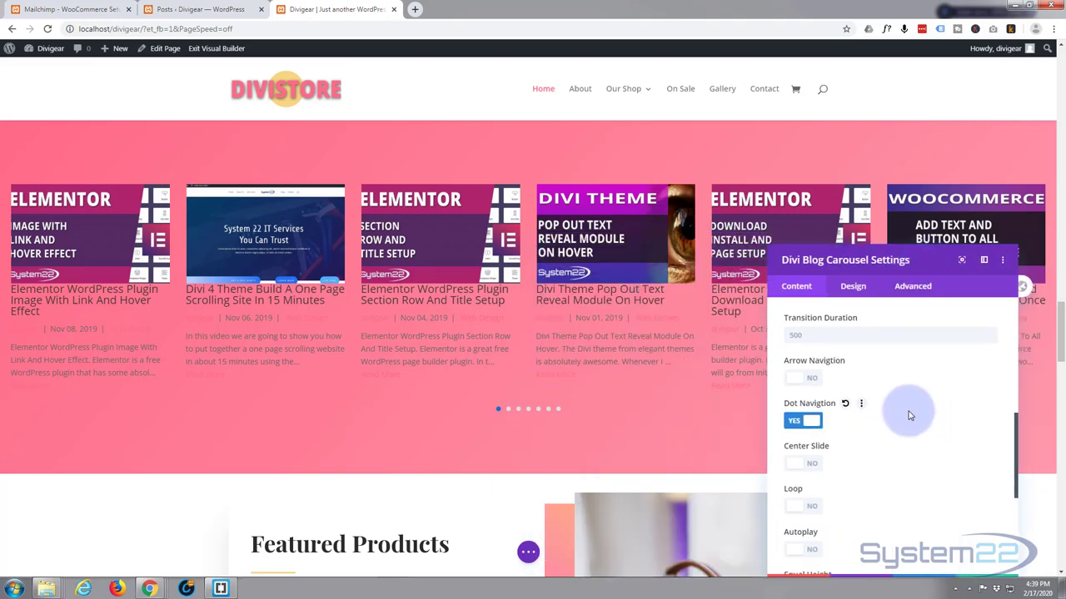
- Switch Loop, Autoplay and Pause on hover to YES for the carousel
scroll(897, 411, "down", 1)
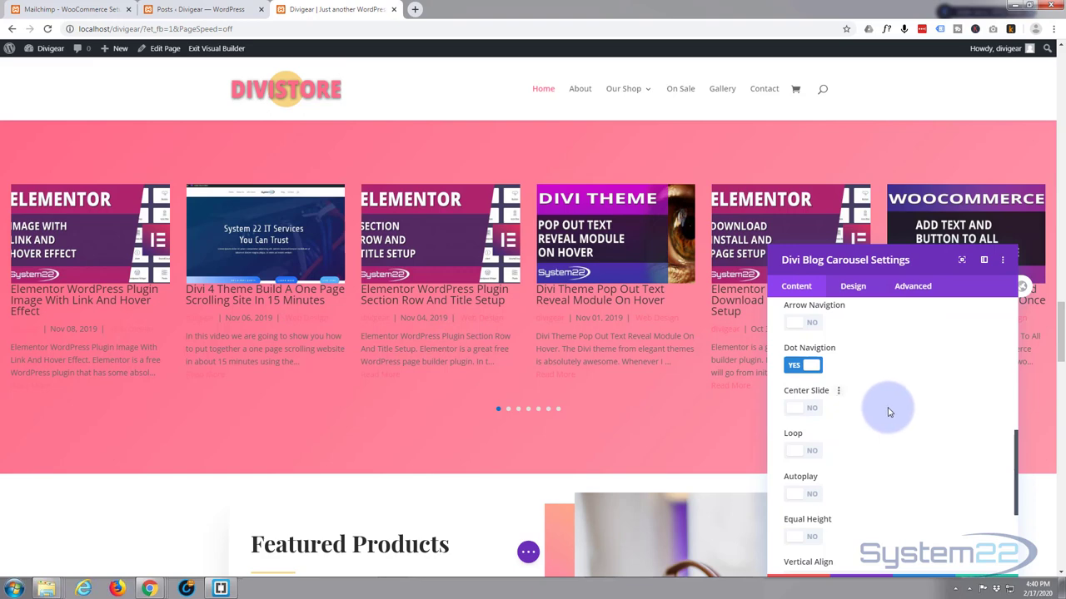
scroll(888, 412, "down", 1)
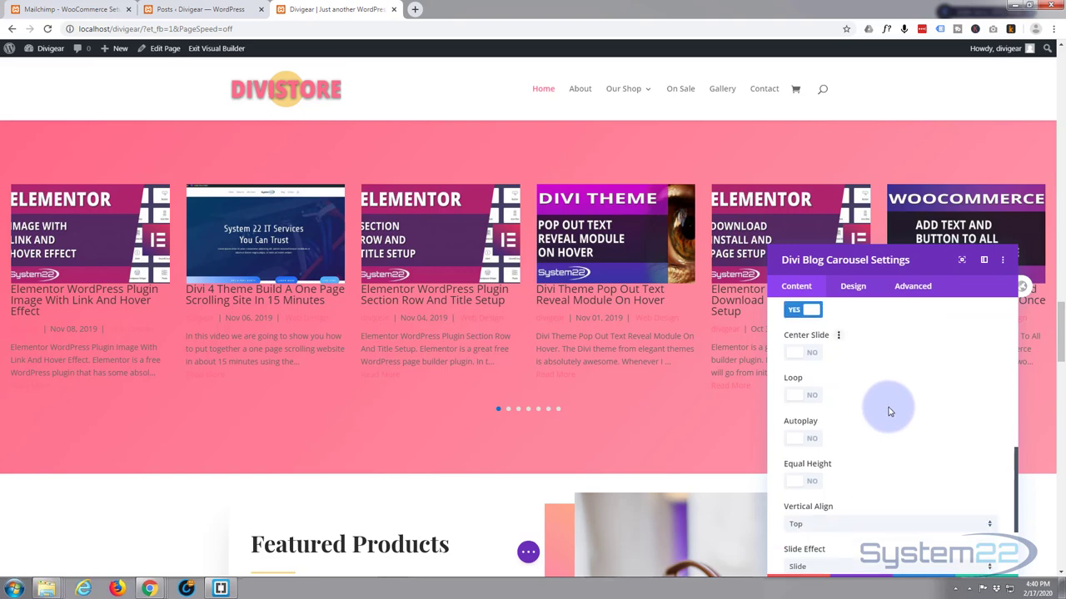
left_click(812, 398)
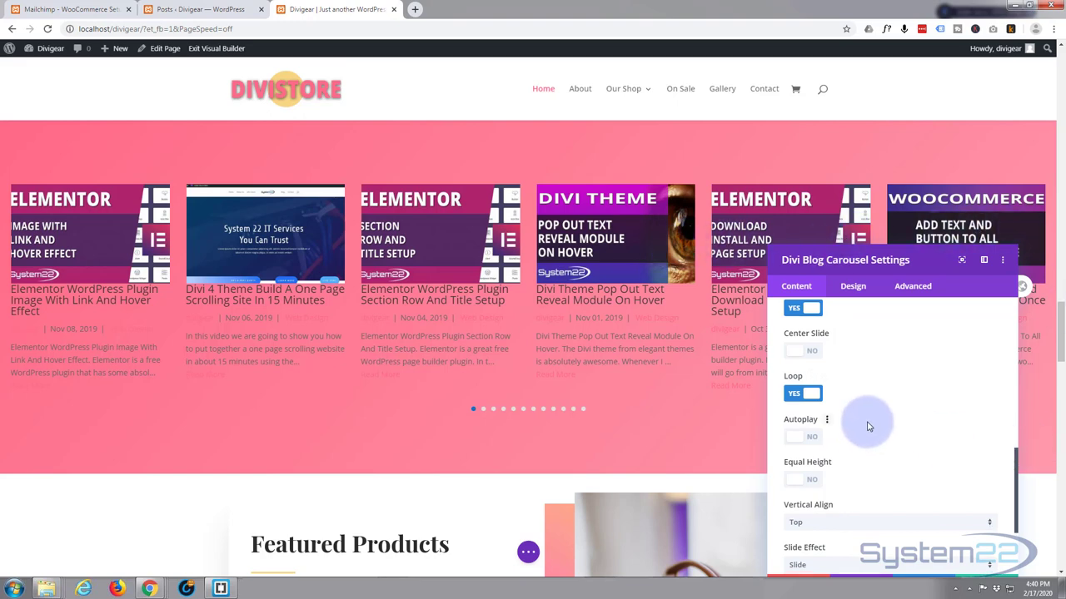
scroll(867, 424, "down", 1)
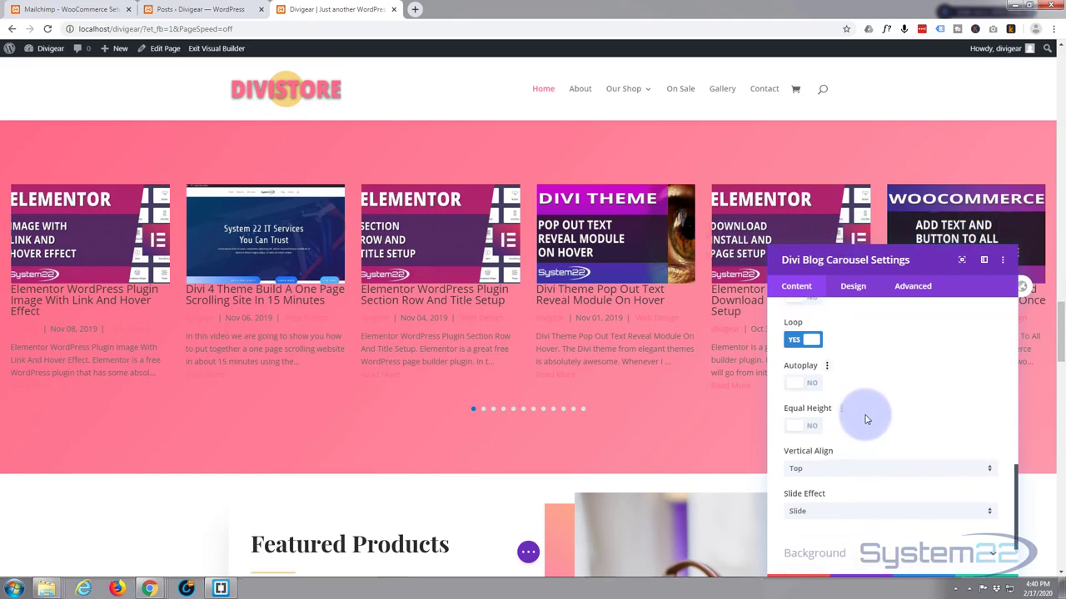
left_click(803, 385)
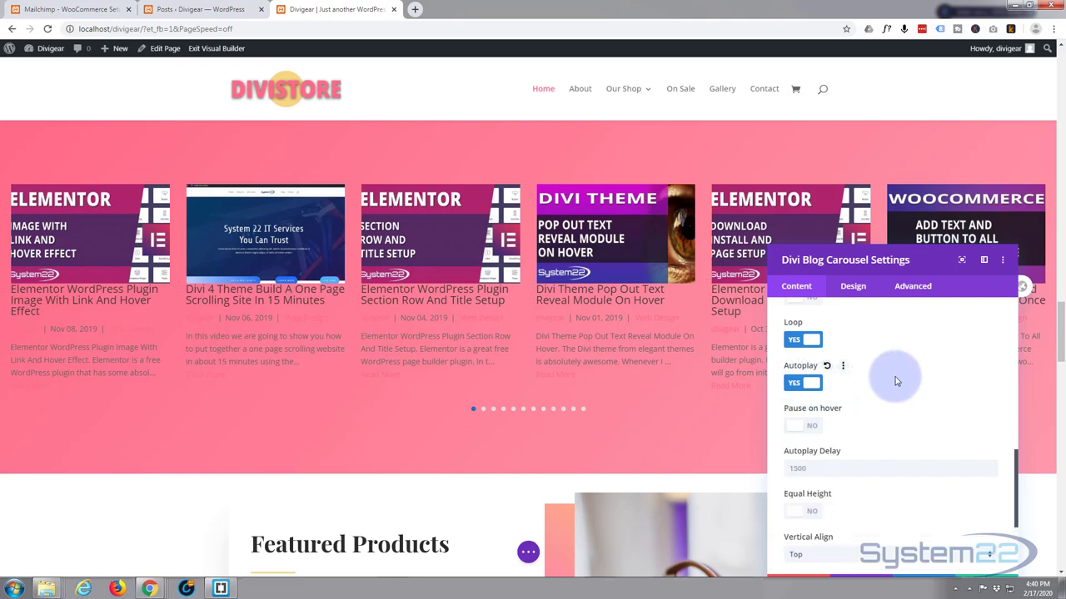
left_click(806, 427)
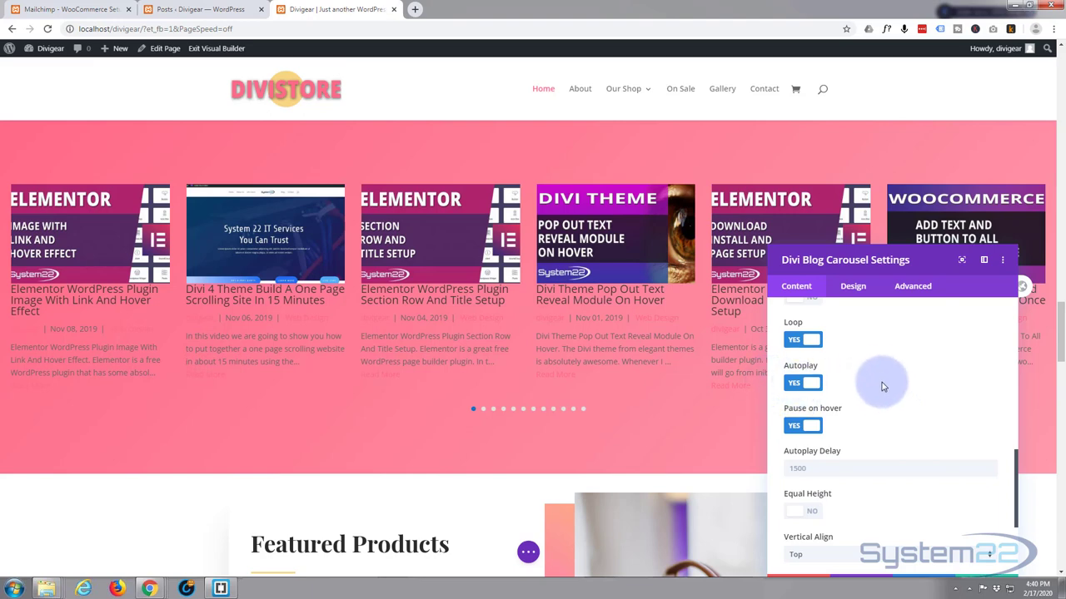
scroll(906, 393, "down", 1)
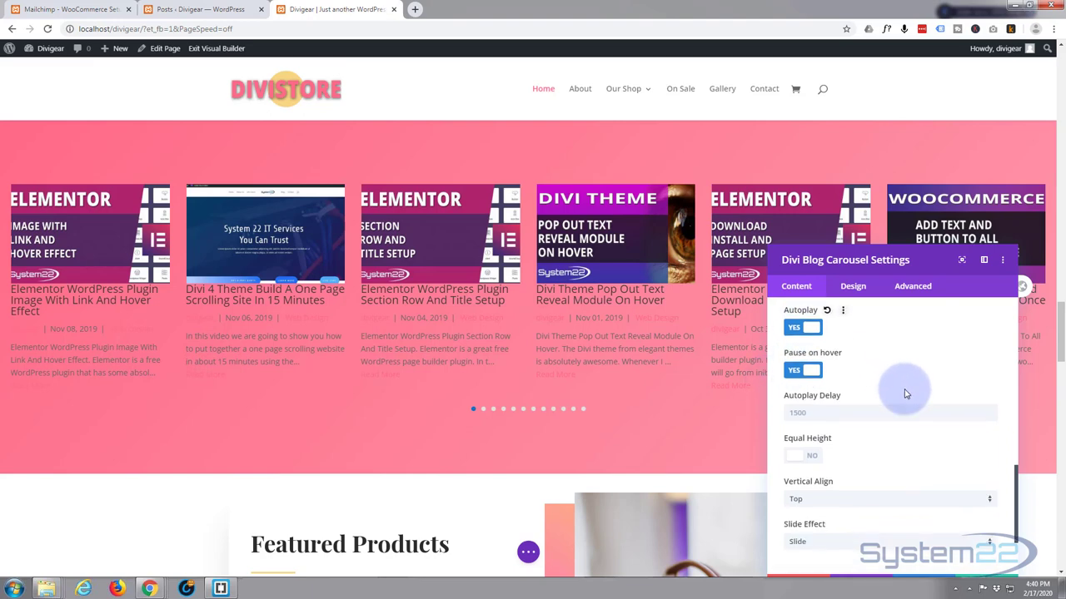
scroll(906, 393, "down", 1)
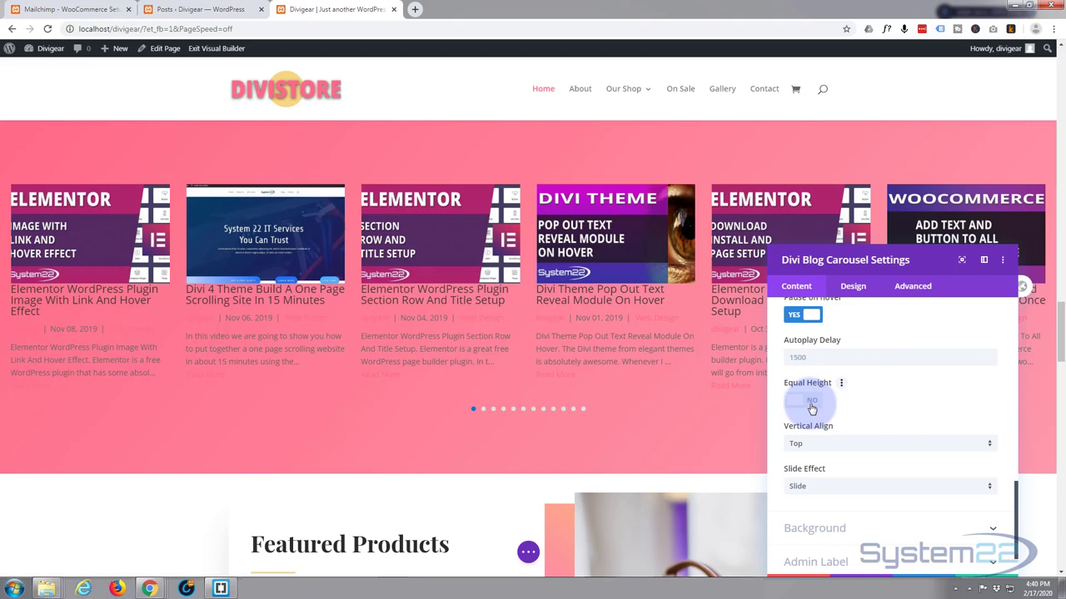
- Fill the carousel post cards' background with the gold #dfb758 swatch from the full palette
left_click(845, 537)
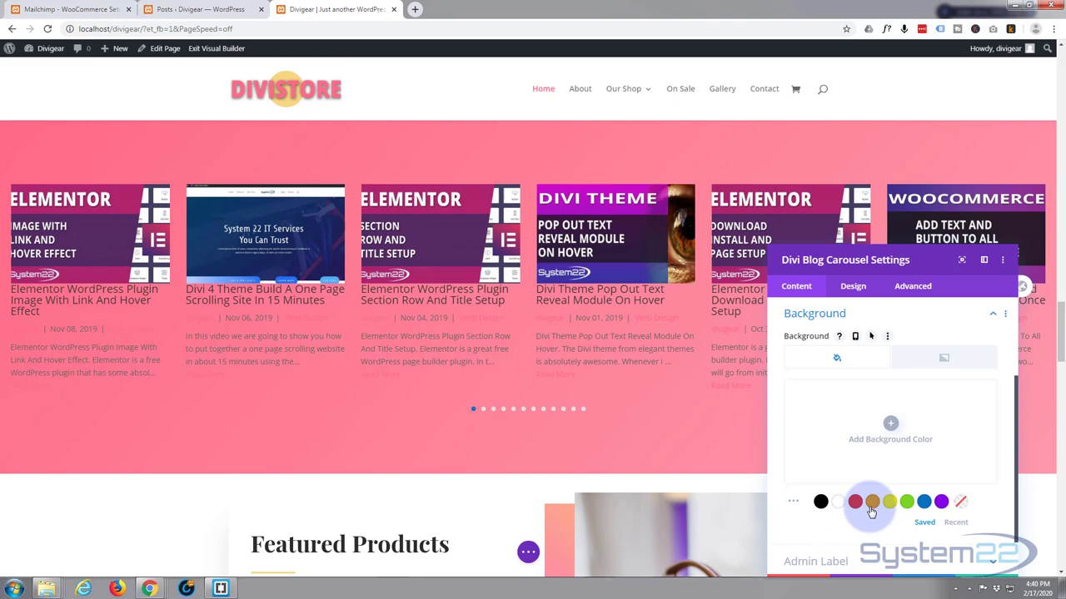
left_click(794, 507)
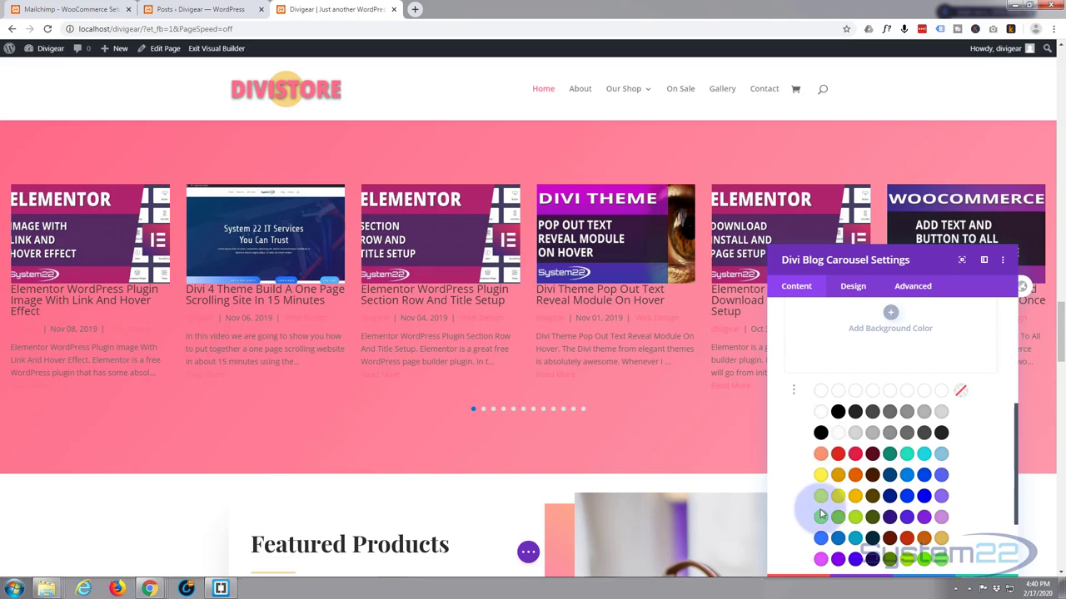
left_click(941, 539)
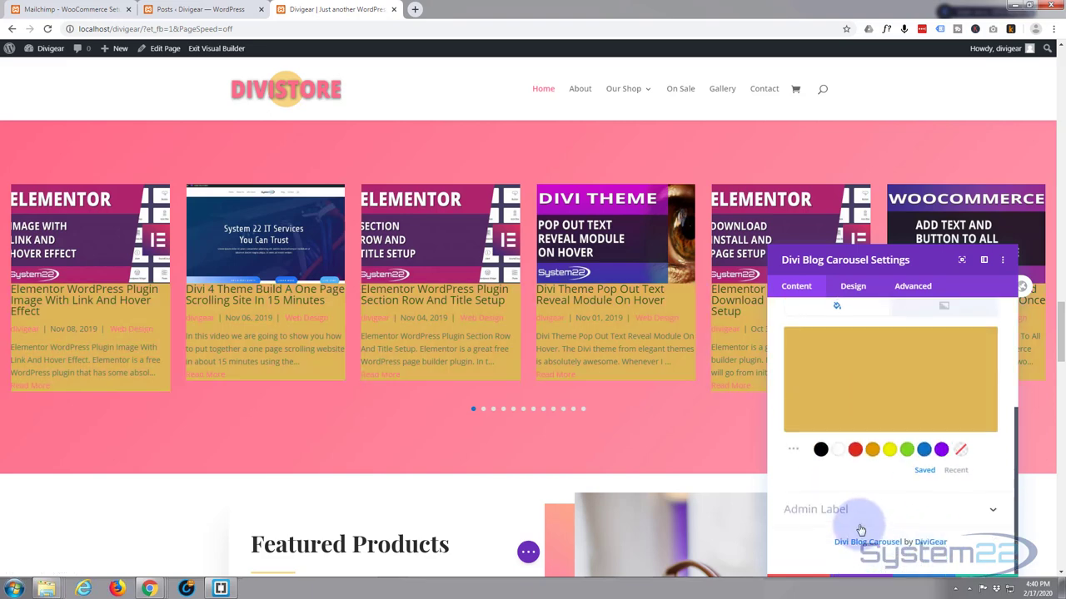
mouse_move(823, 424)
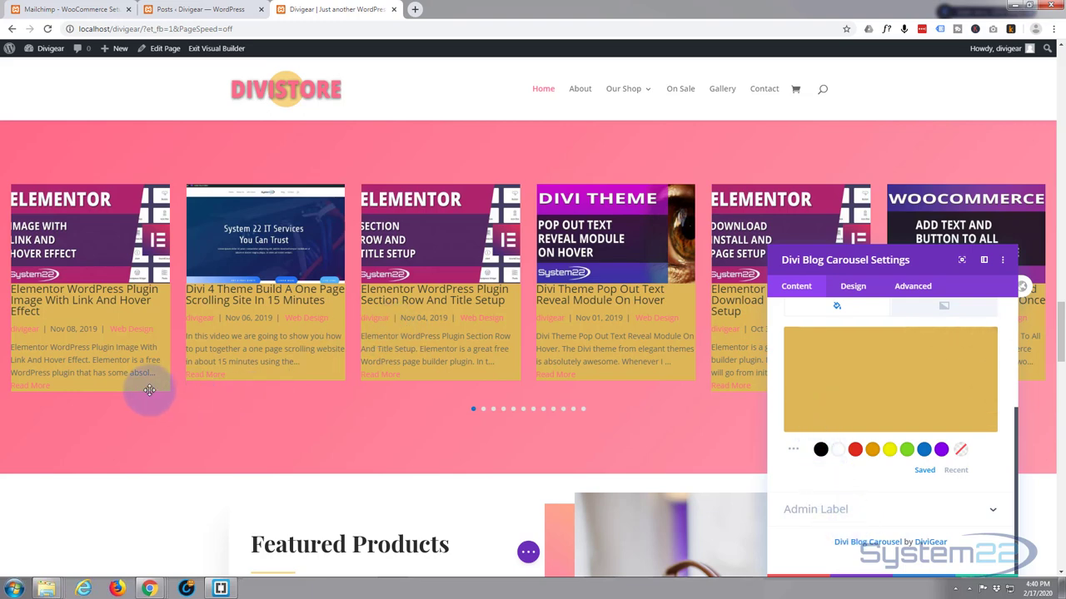
scroll(797, 471, "up", 5)
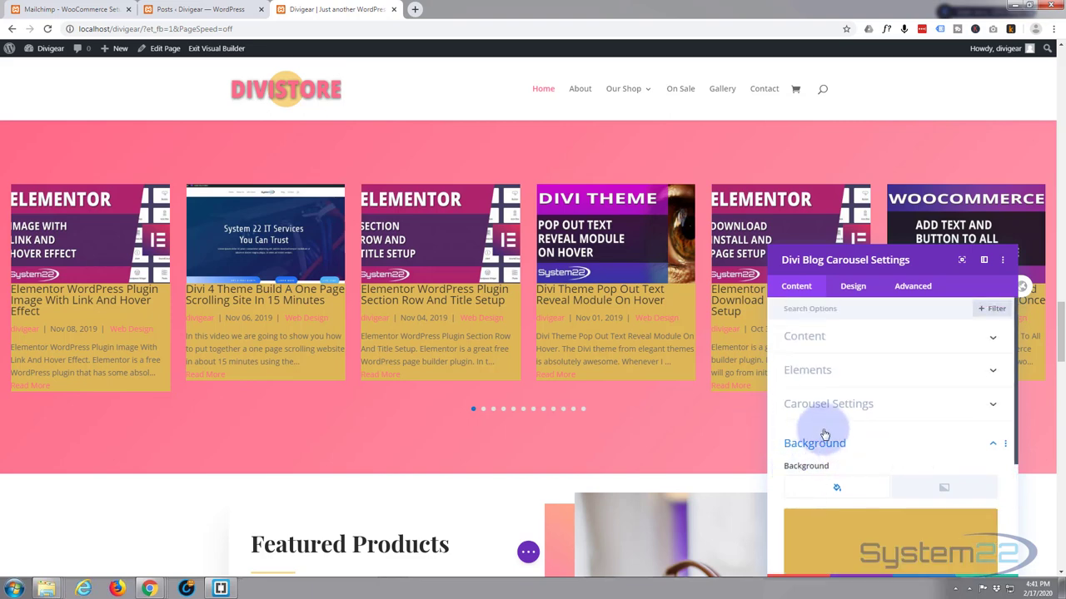
- Turn on Equal Height in Carousel Settings and keep the Slide Effect set to Slide
left_click(884, 407)
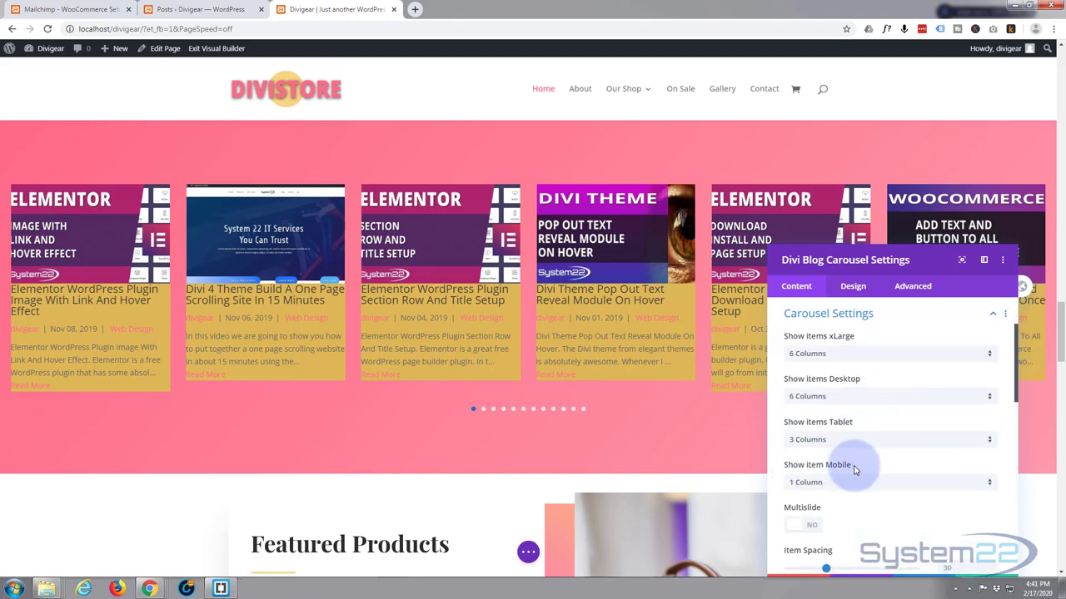
scroll(859, 471, "down", 5)
scroll(859, 473, "down", 3)
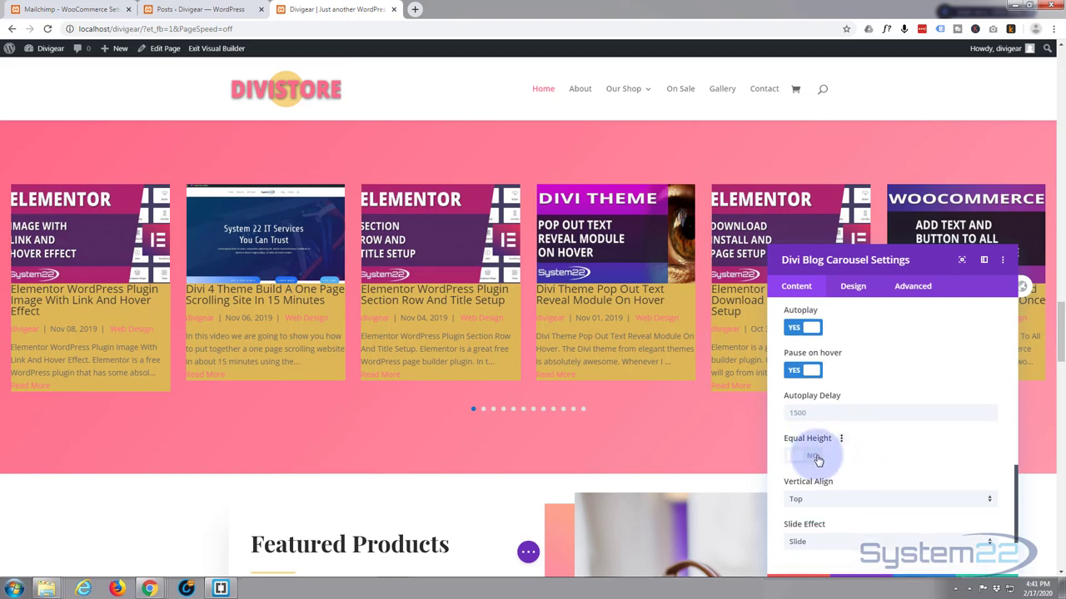
left_click(816, 460)
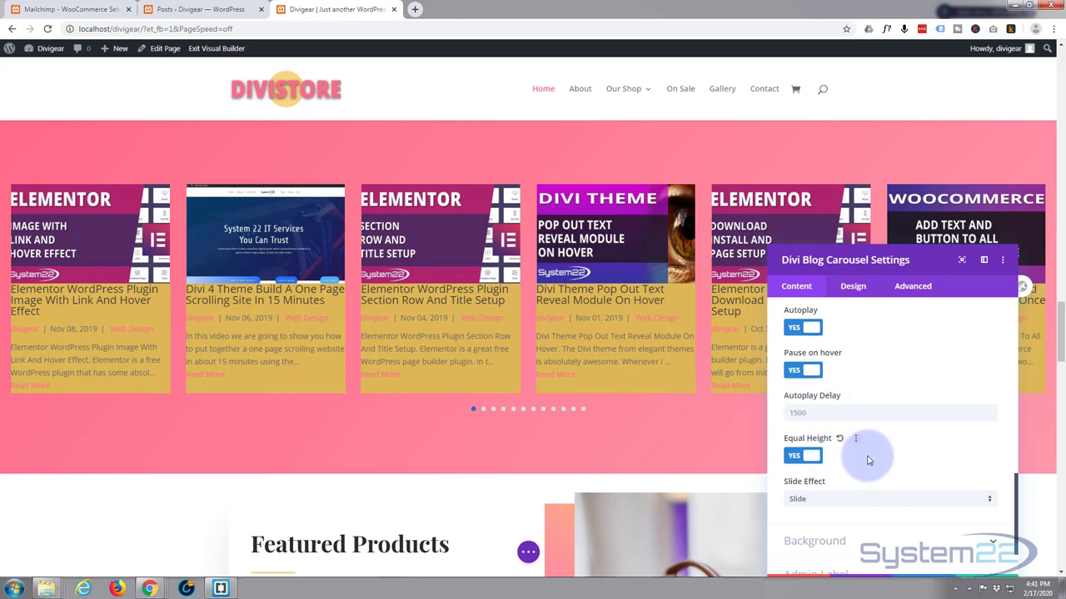
scroll(868, 461, "down", 2)
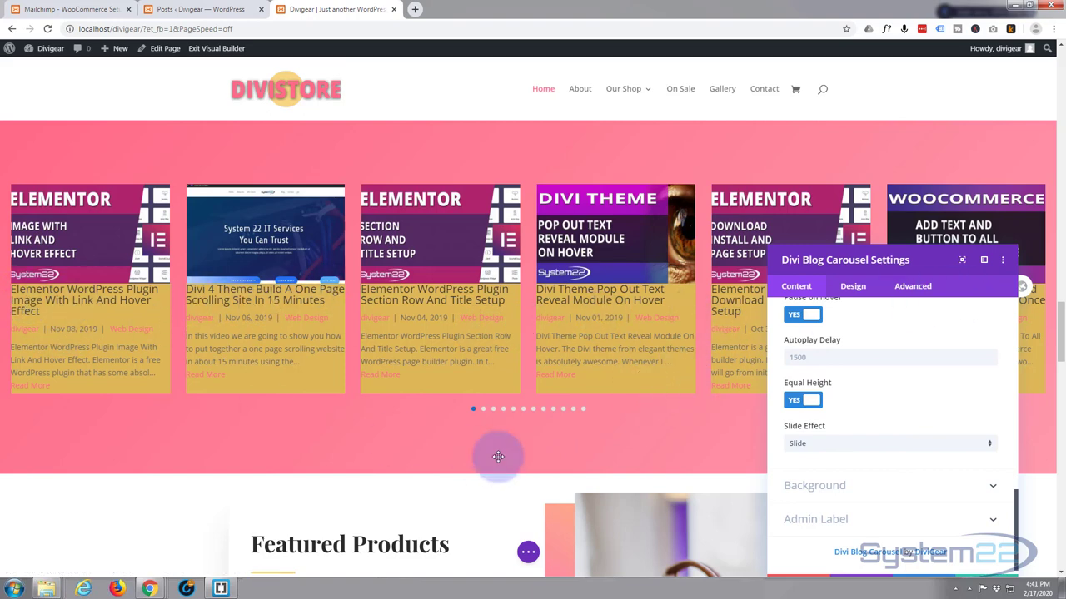
left_click(875, 445)
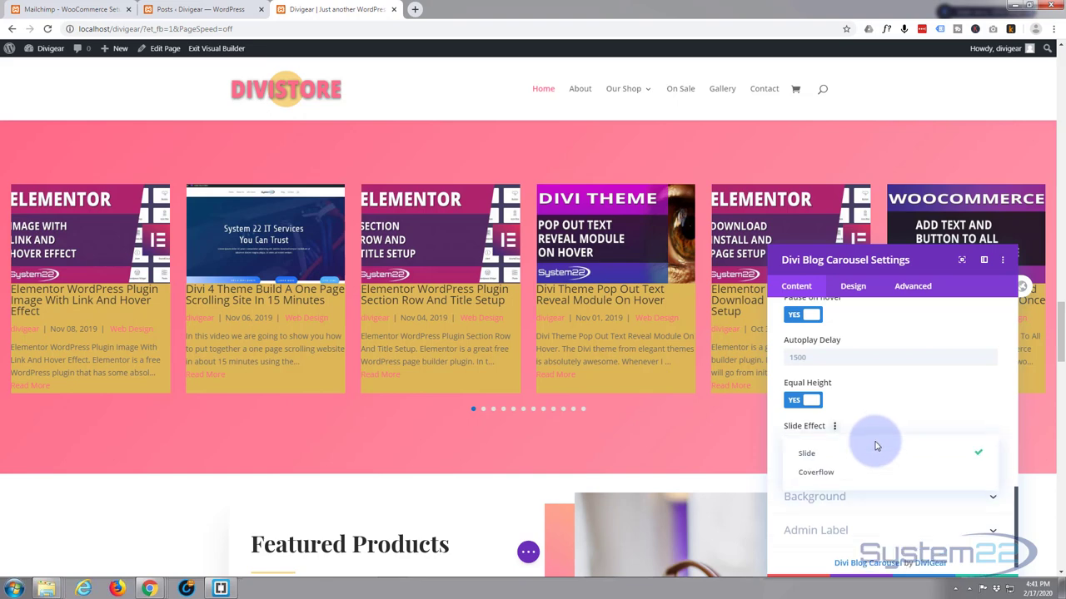
left_click(832, 457)
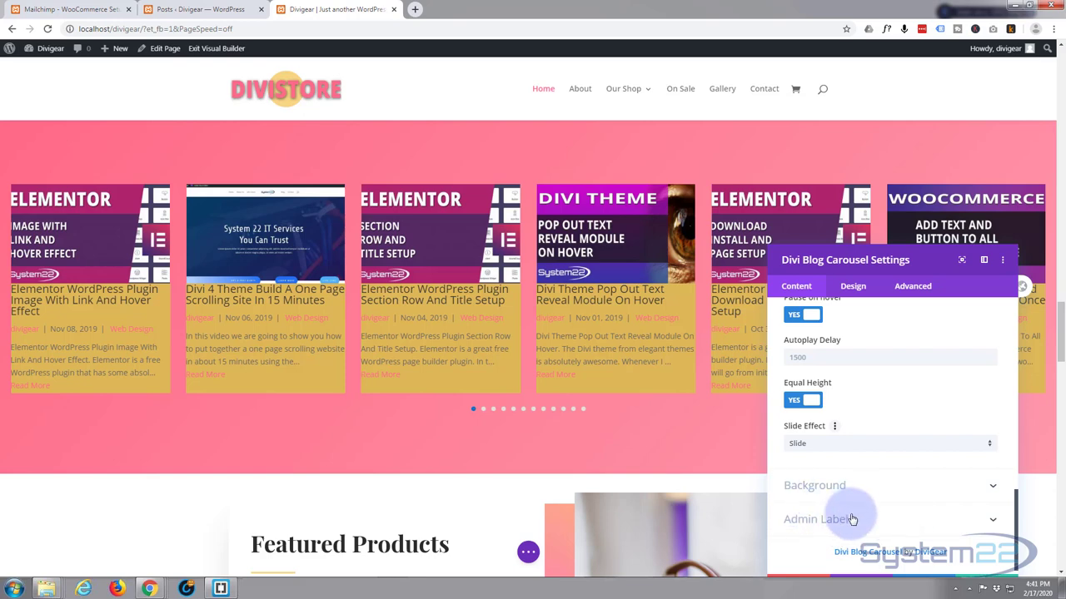
scroll(851, 519, "up", 5)
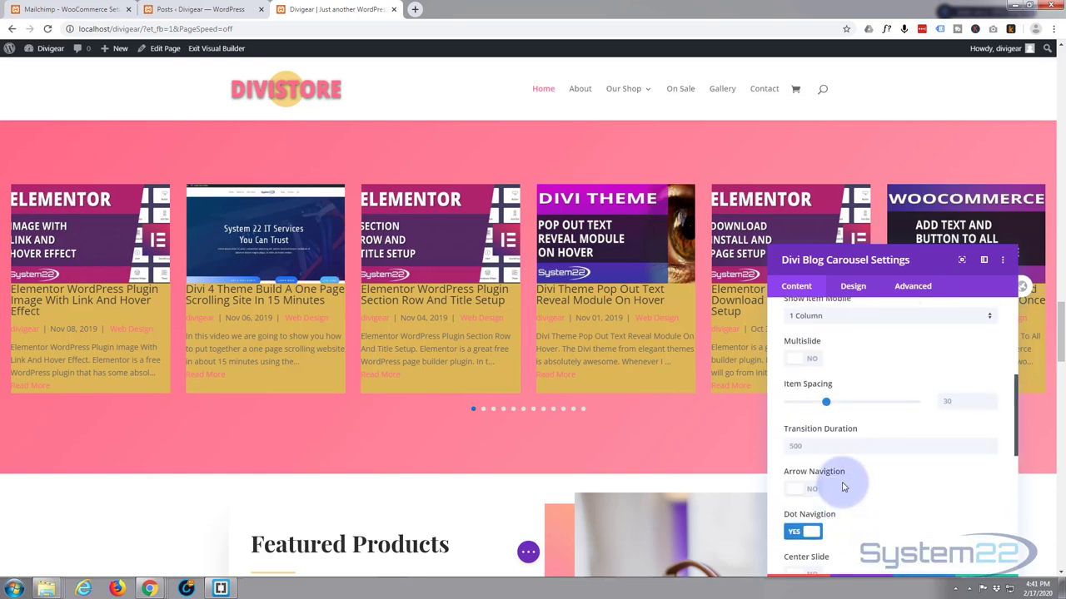
- Set the post images' Select Image Size to Default Image under Design > Image Style
left_click(853, 286)
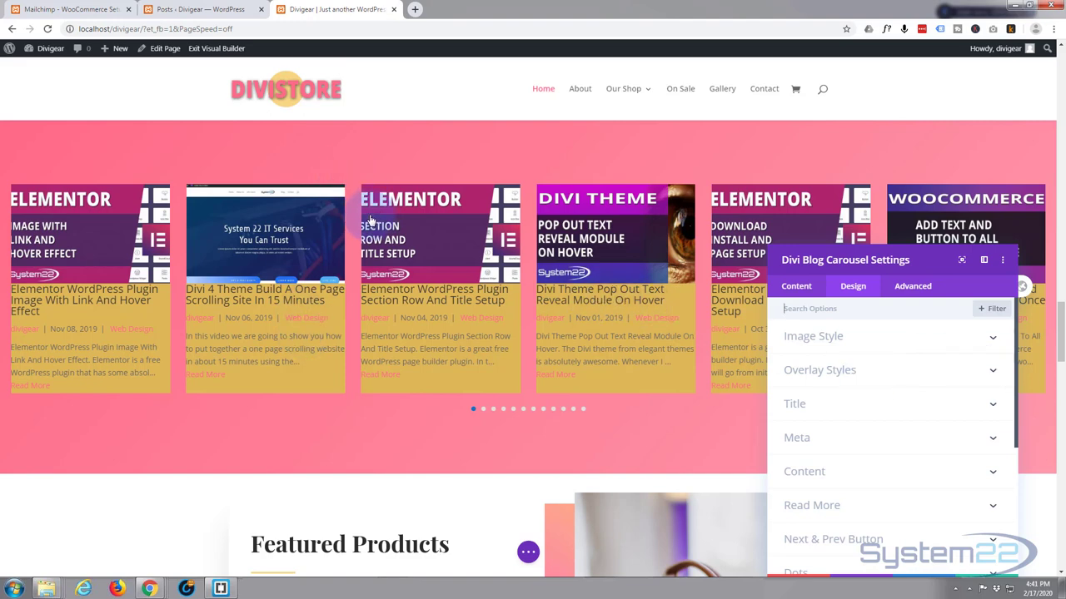
left_click(921, 340)
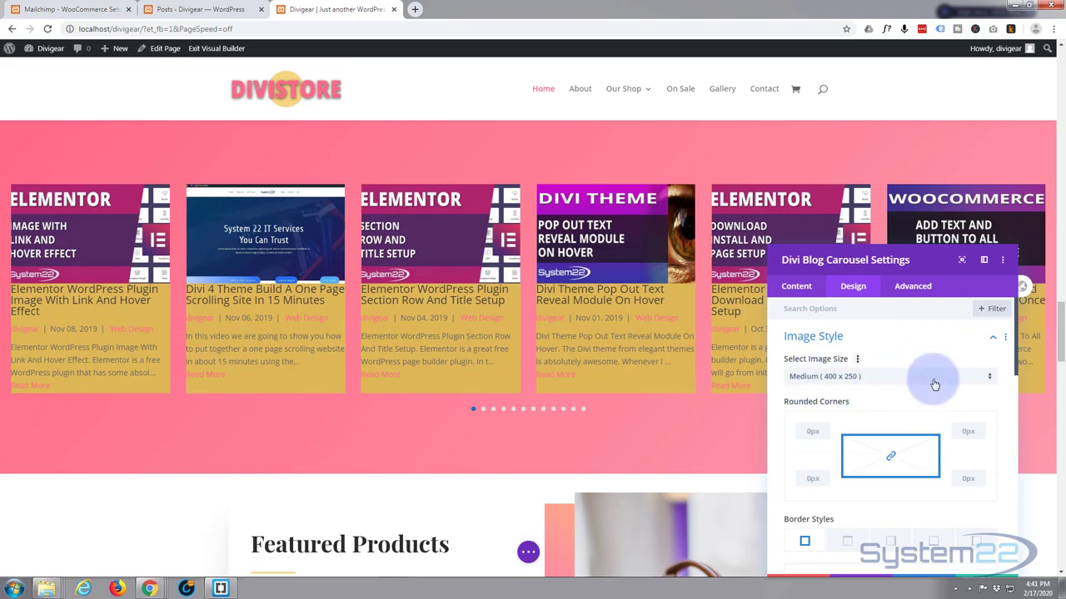
left_click(934, 384)
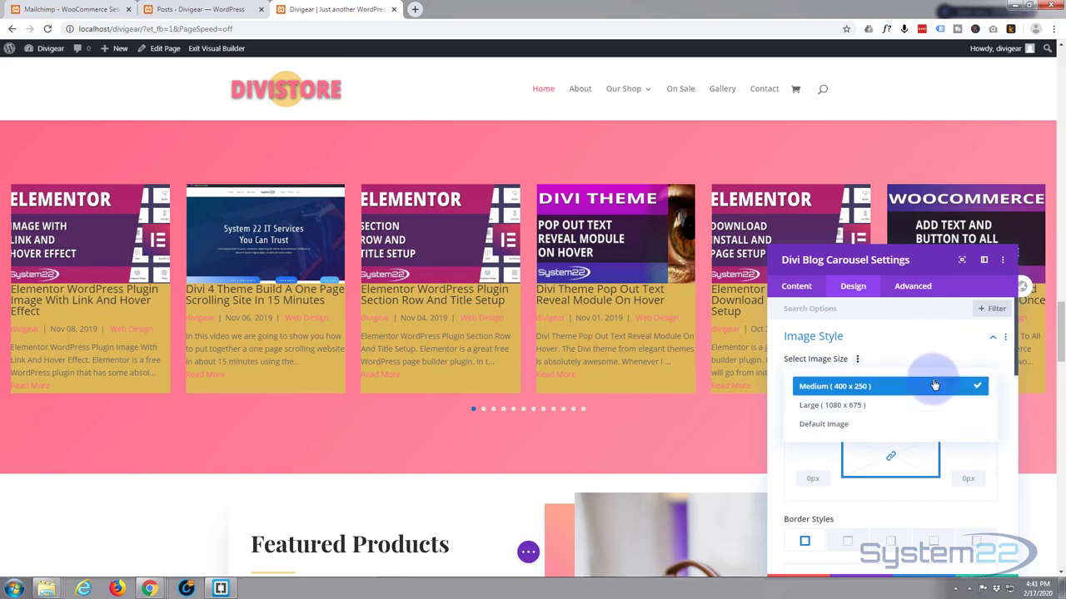
left_click(833, 430)
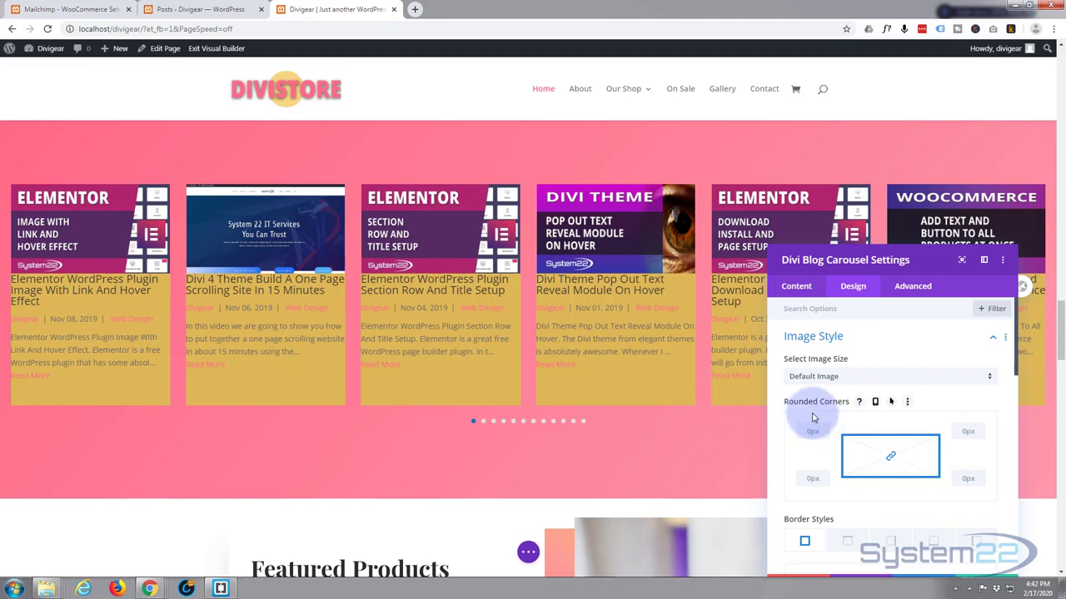
scroll(813, 418, "down", 2)
scroll(787, 410, "down", 3)
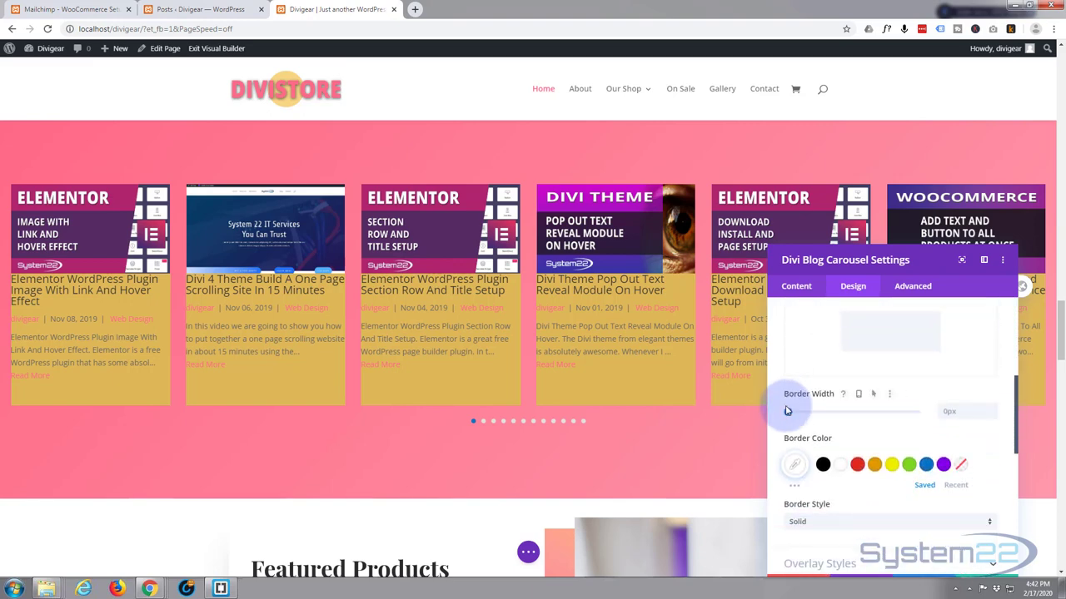
scroll(787, 410, "down", 4)
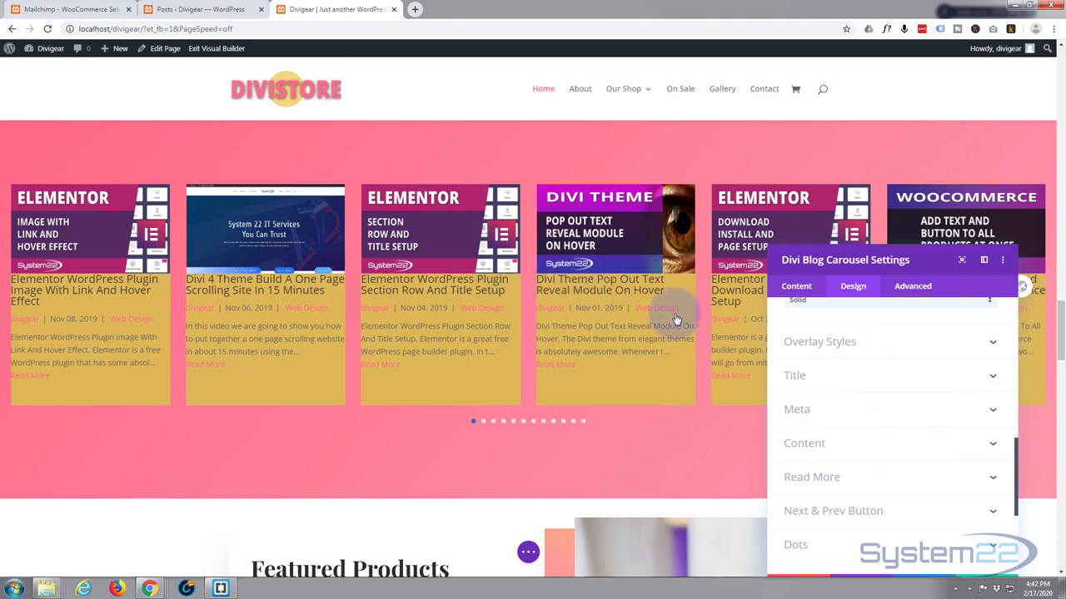
- Center-align the carousel post titles and set their text colour to white
left_click(849, 382)
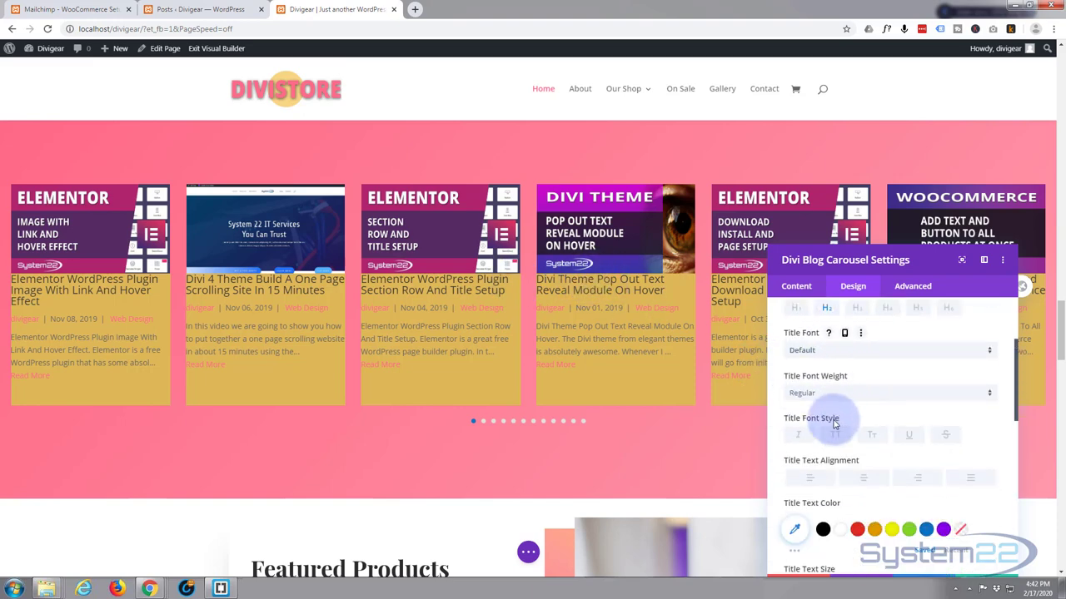
scroll(832, 420, "down", 2)
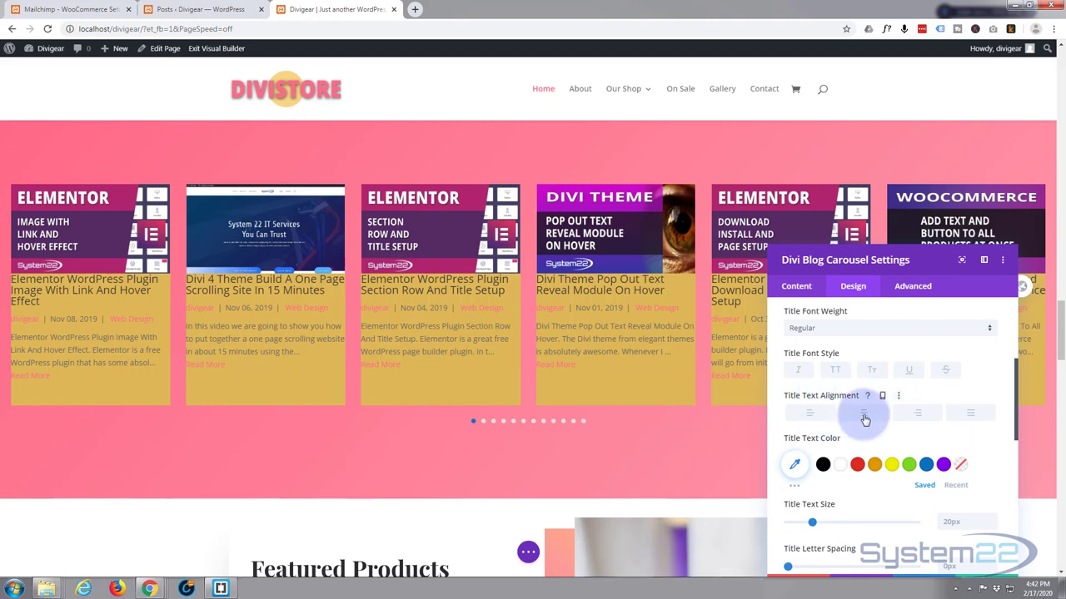
left_click(864, 416)
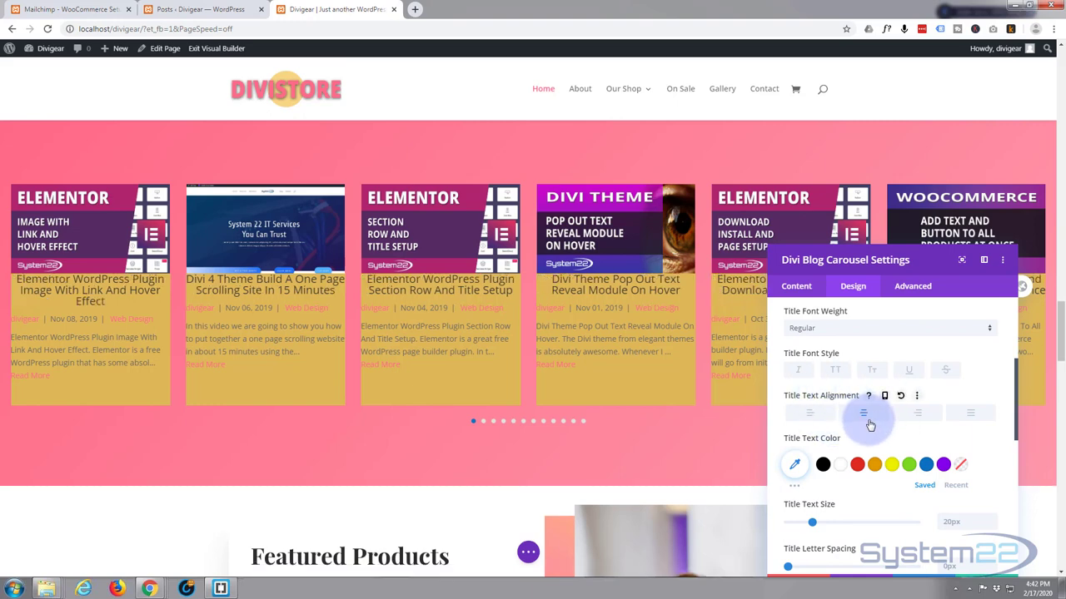
scroll(870, 426, "down", 1)
left_click(840, 416)
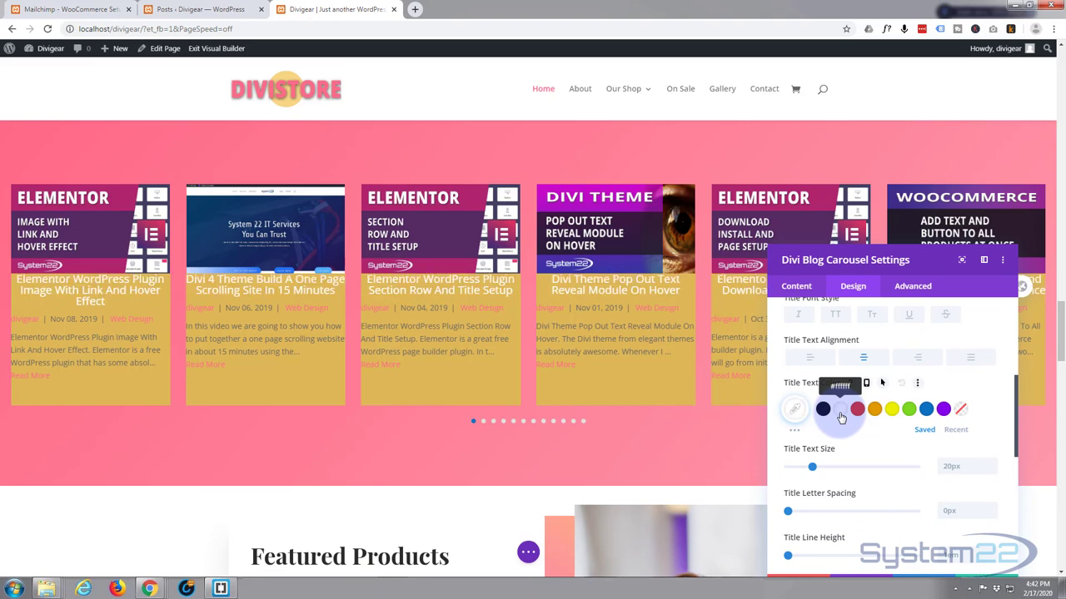
scroll(864, 429, "down", 3)
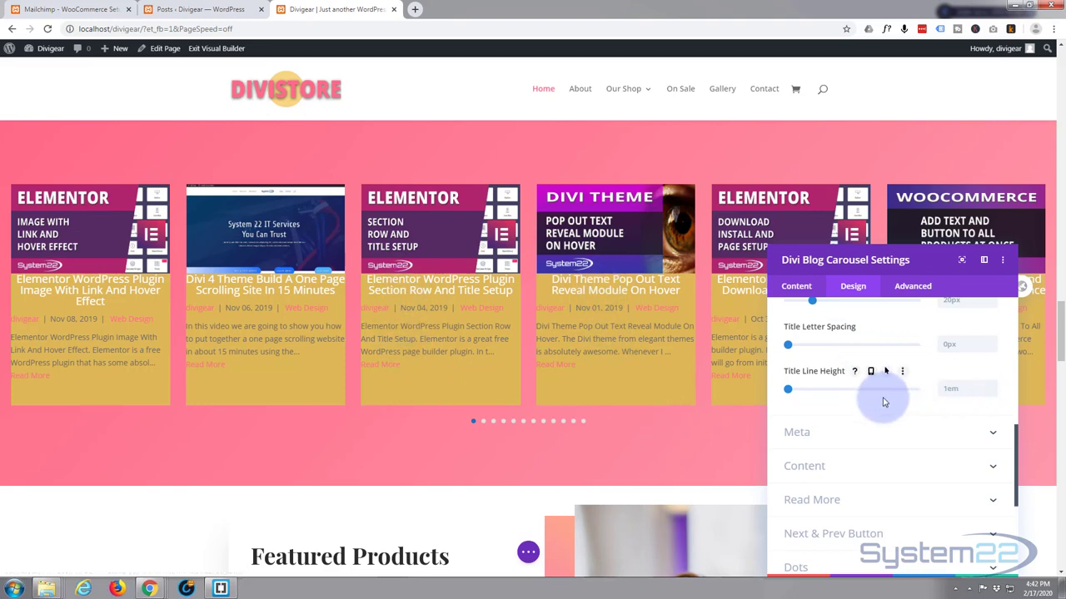
scroll(880, 400, "down", 1)
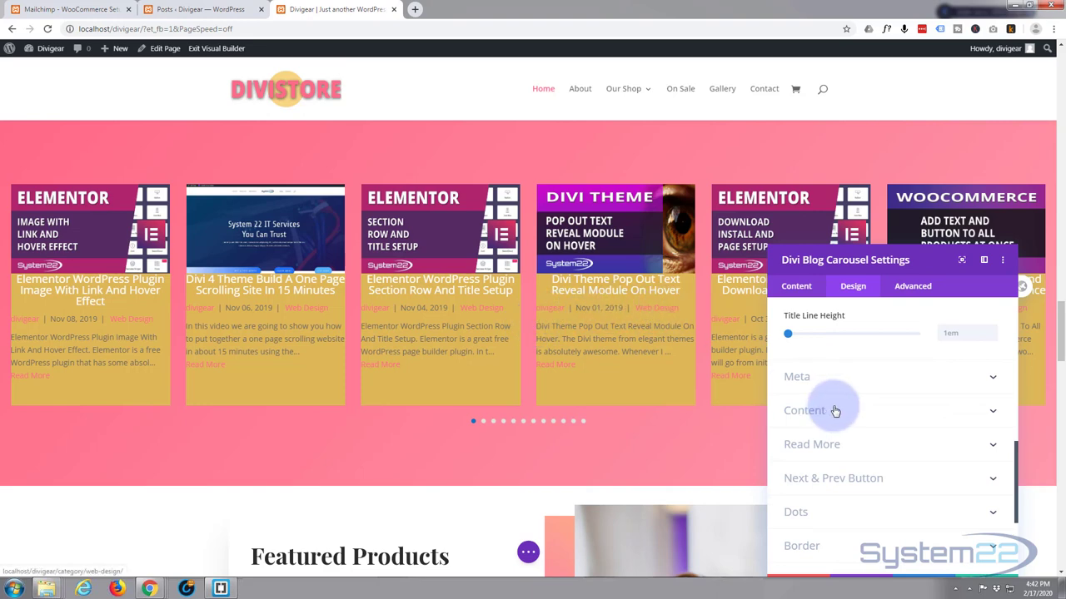
- Move the post meta to the bottom of each card, leaving meta icons off
left_click(871, 383)
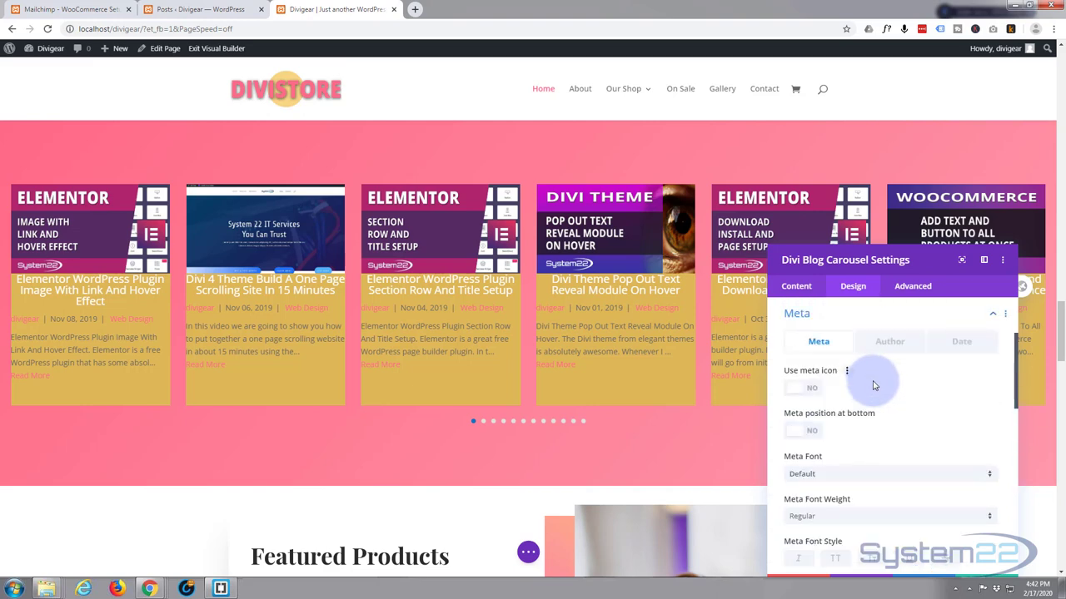
scroll(873, 385, "down", 1)
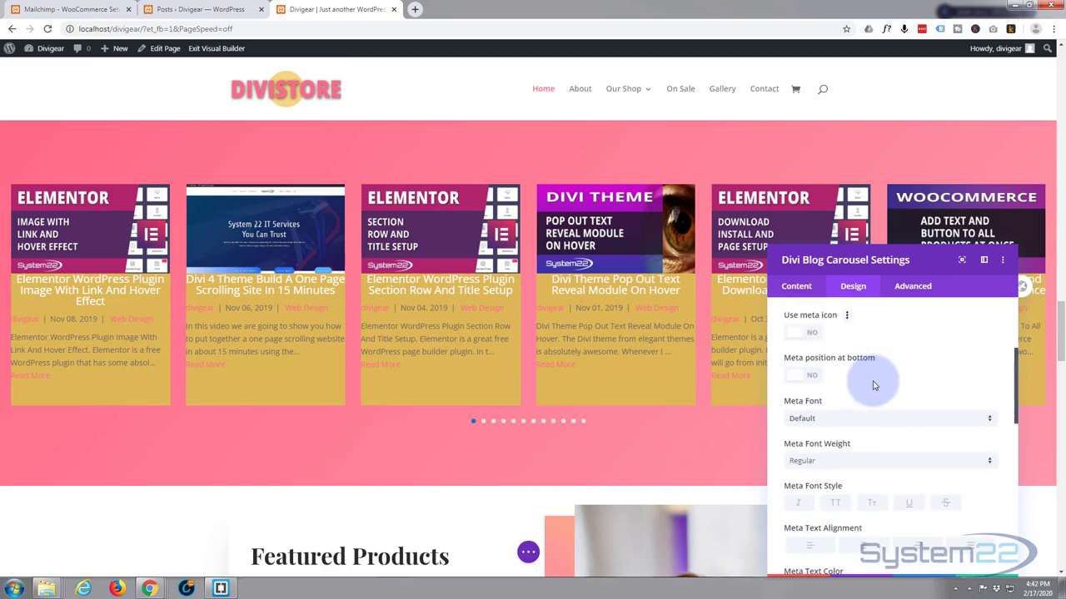
left_click(813, 337)
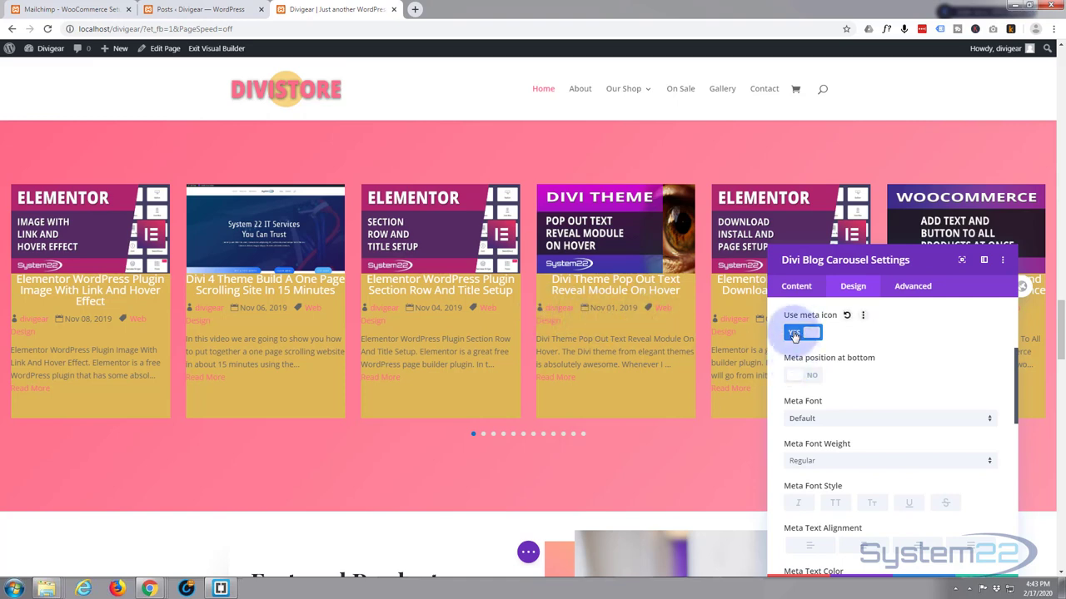
left_click(793, 334)
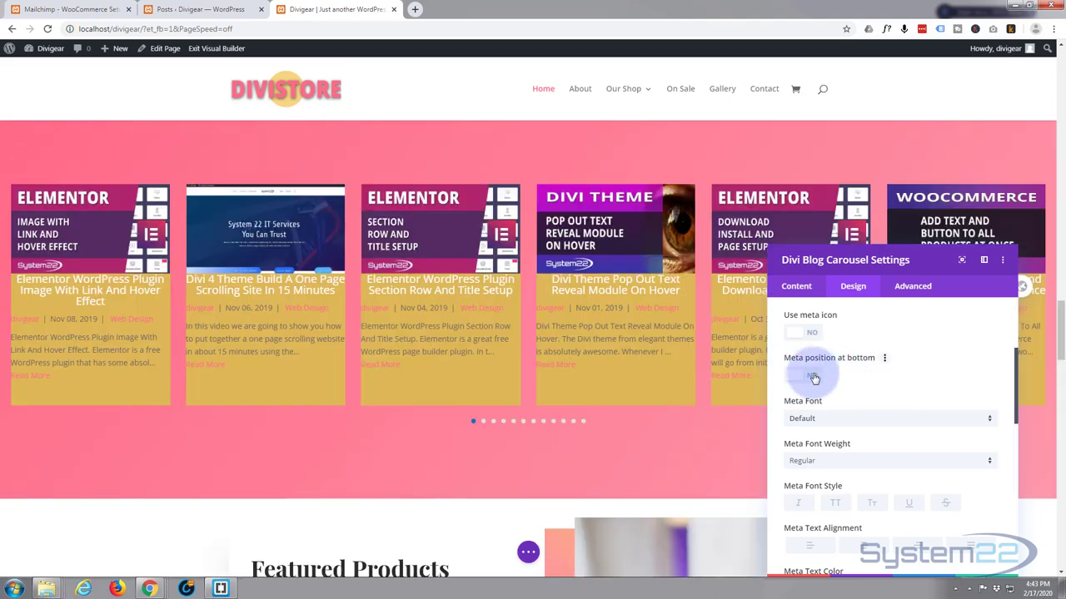
left_click(813, 377)
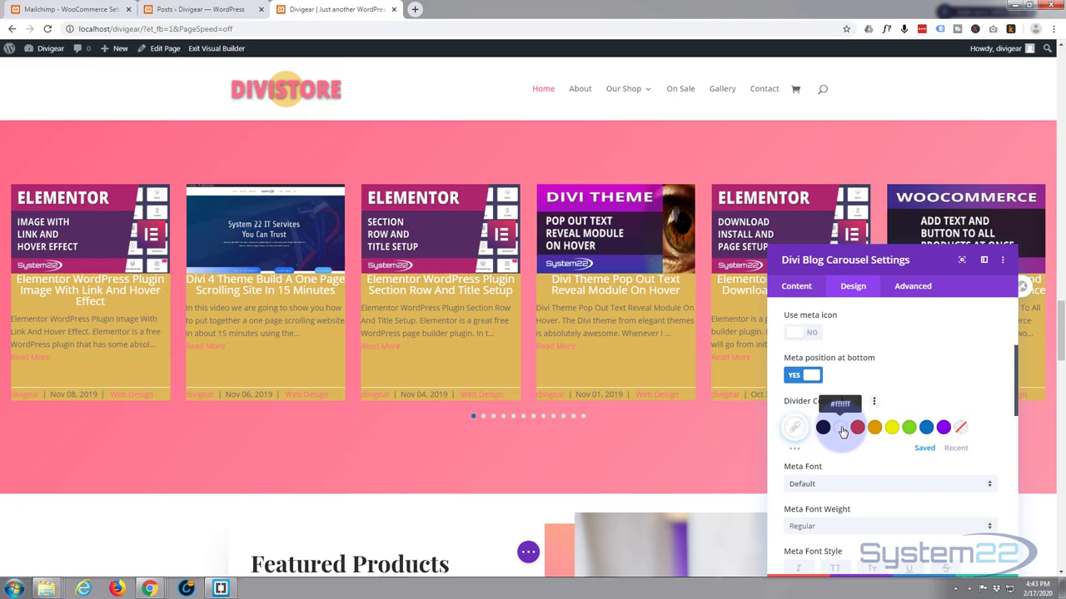
- Make the meta divider transparent and centre the meta text in white
left_click(841, 428)
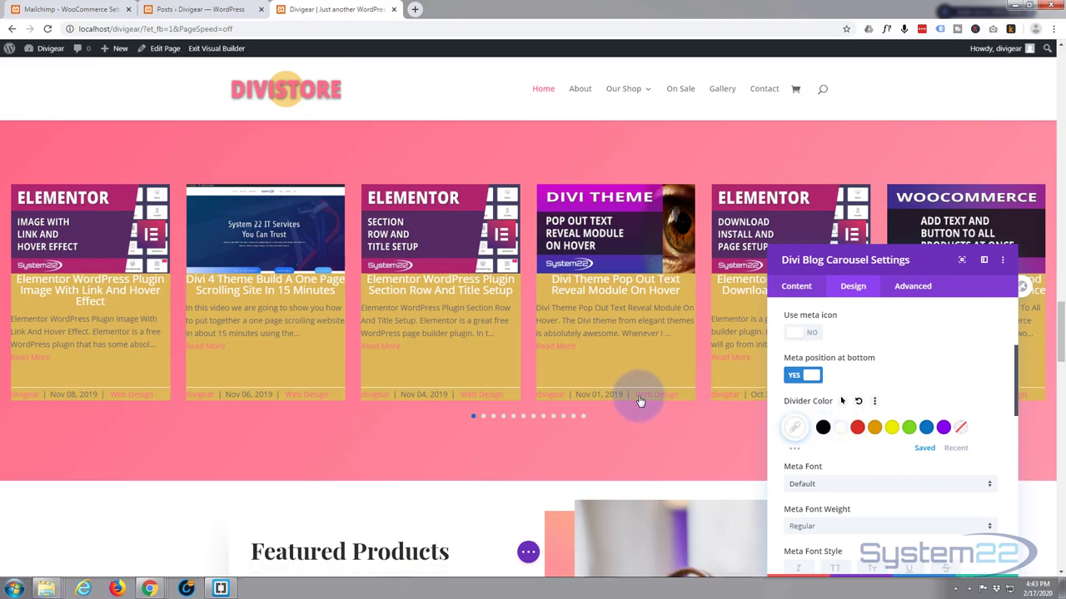
left_click(961, 430)
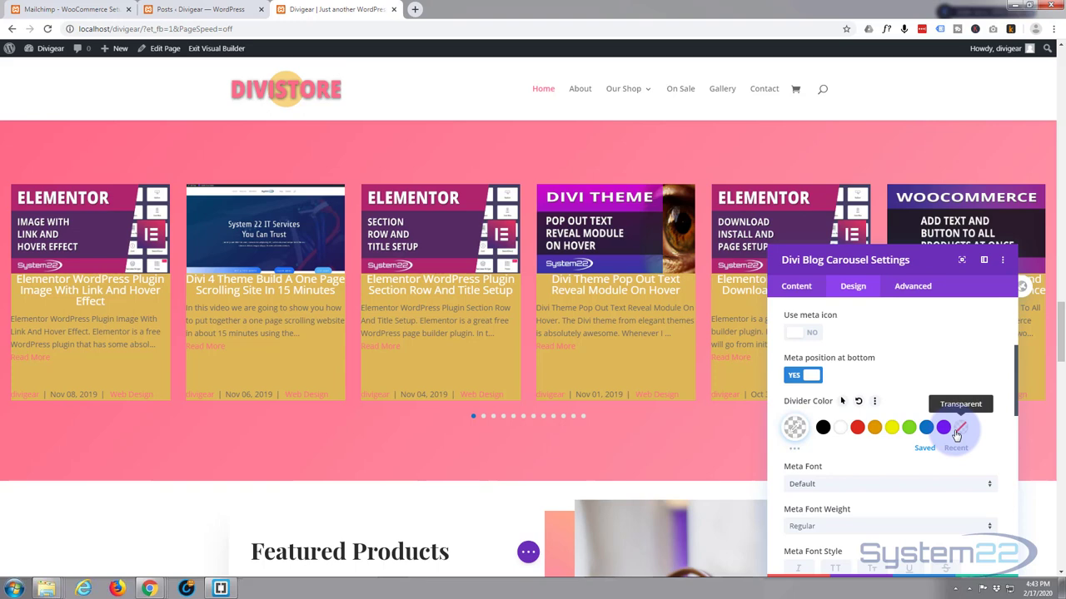
scroll(957, 433, "down", 3)
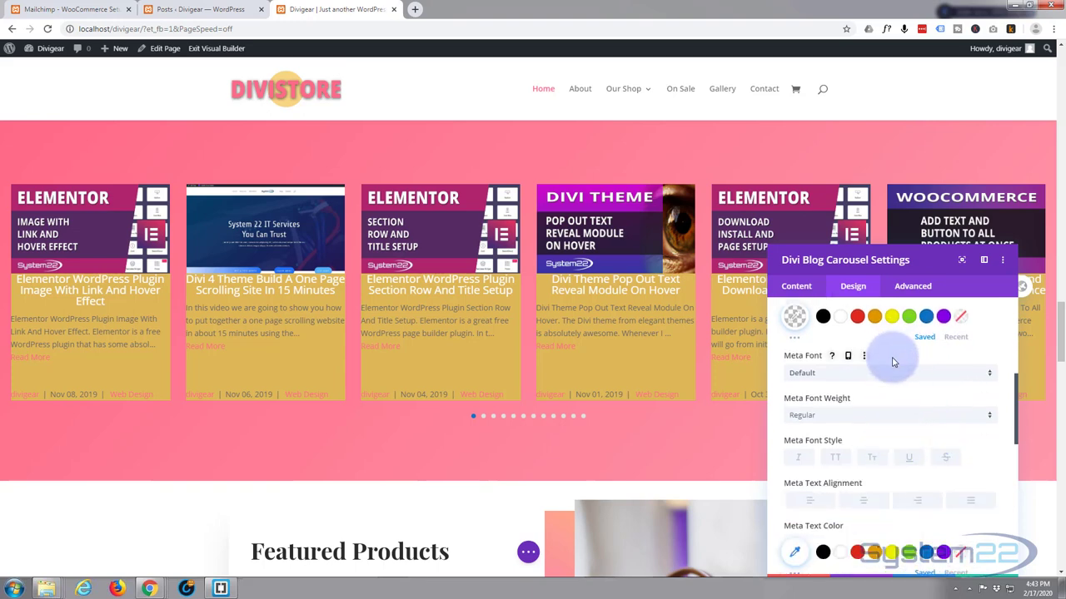
scroll(891, 408, "down", 1)
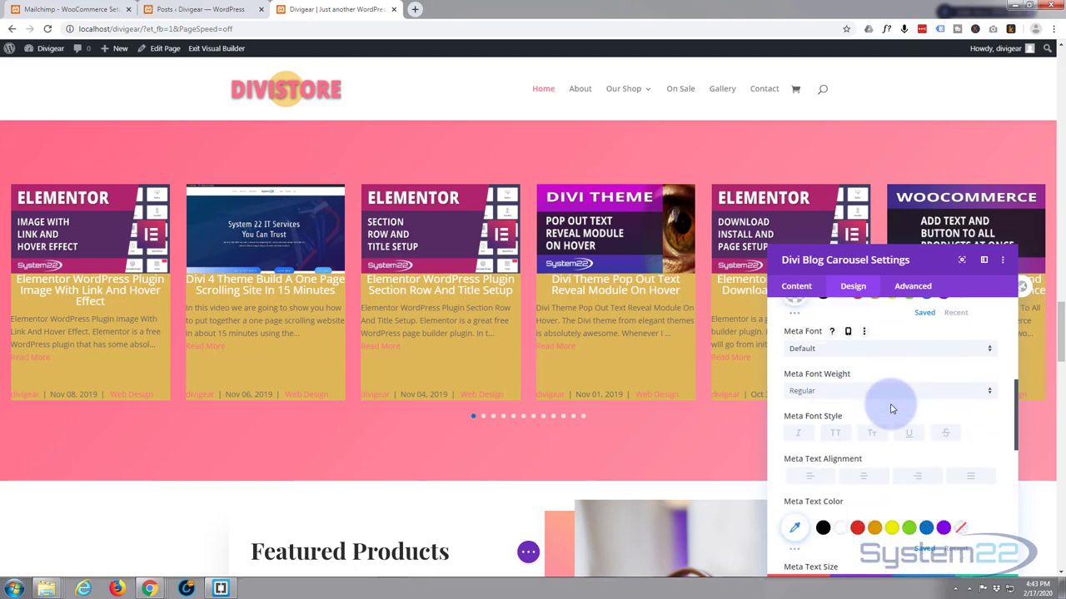
scroll(891, 409, "down", 1)
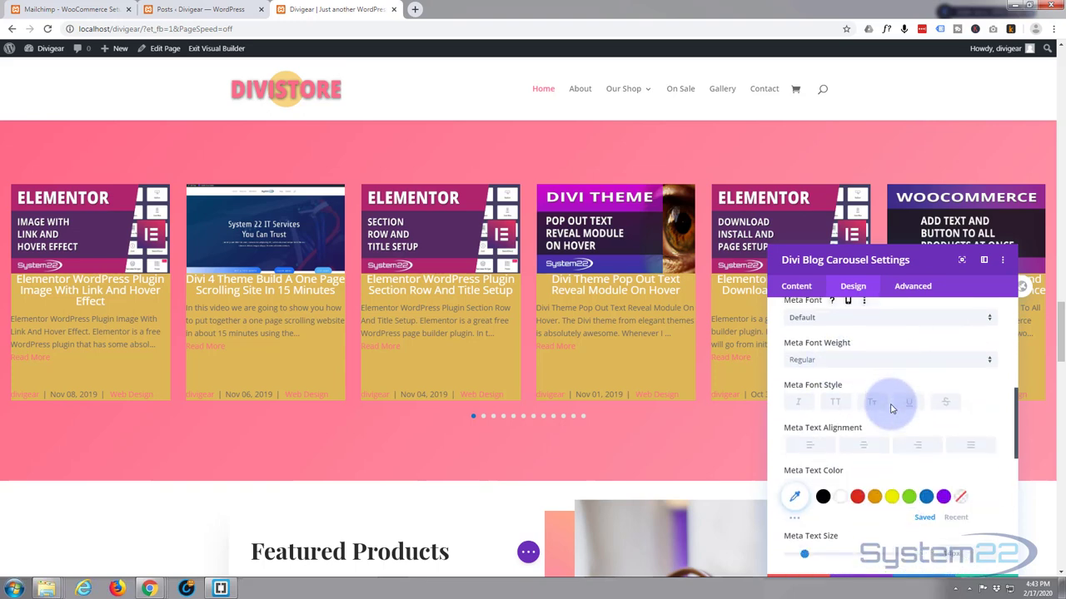
left_click(861, 449)
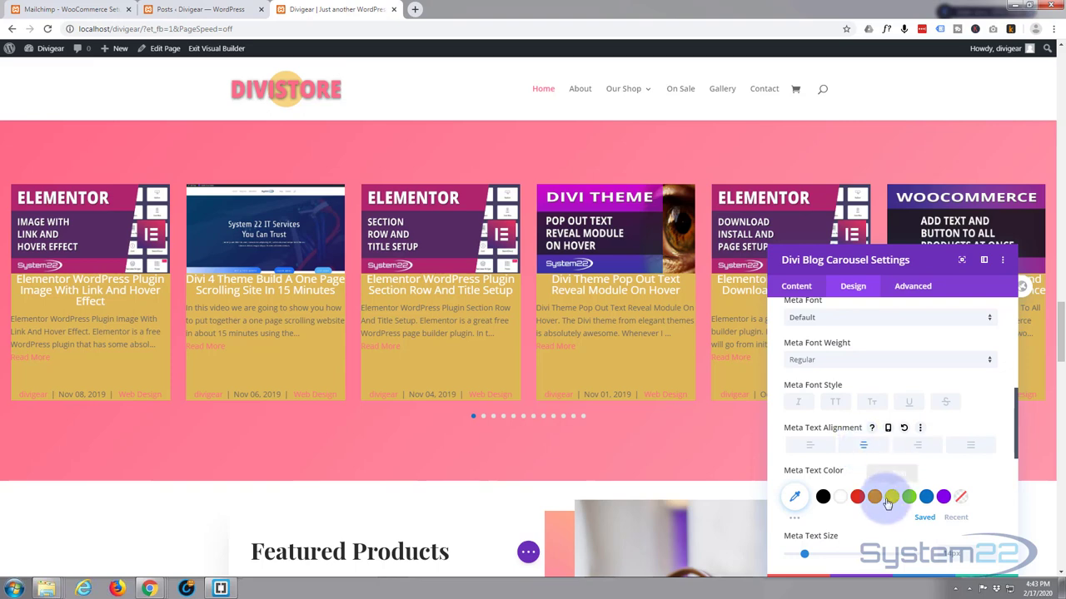
left_click(841, 497)
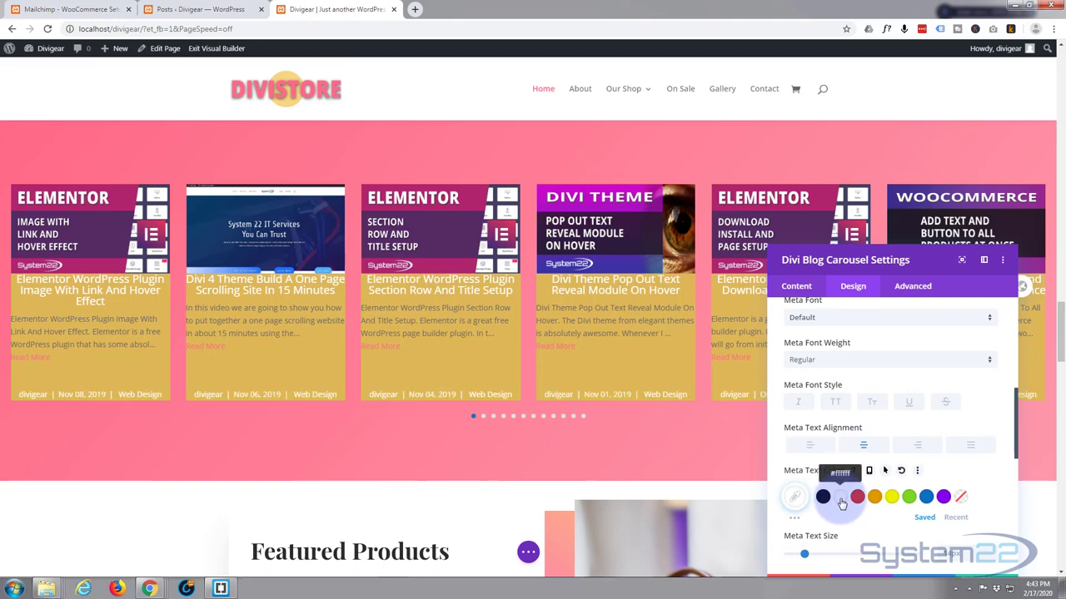
scroll(840, 491, "down", 5)
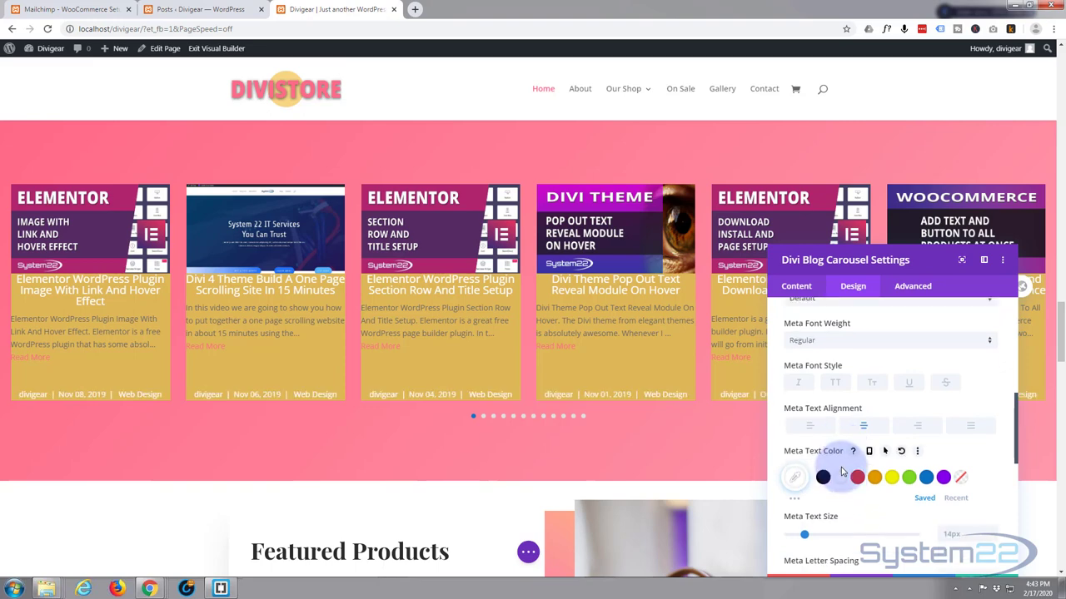
- Center-align the post excerpt text on each card and make it white
scroll(840, 471, "down", 3)
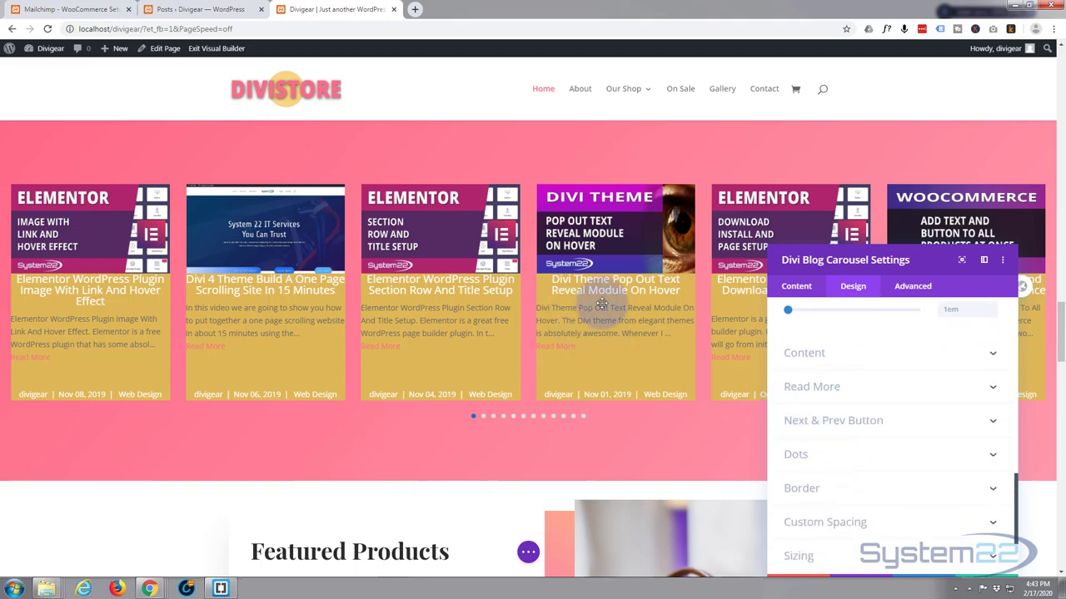
left_click(880, 356)
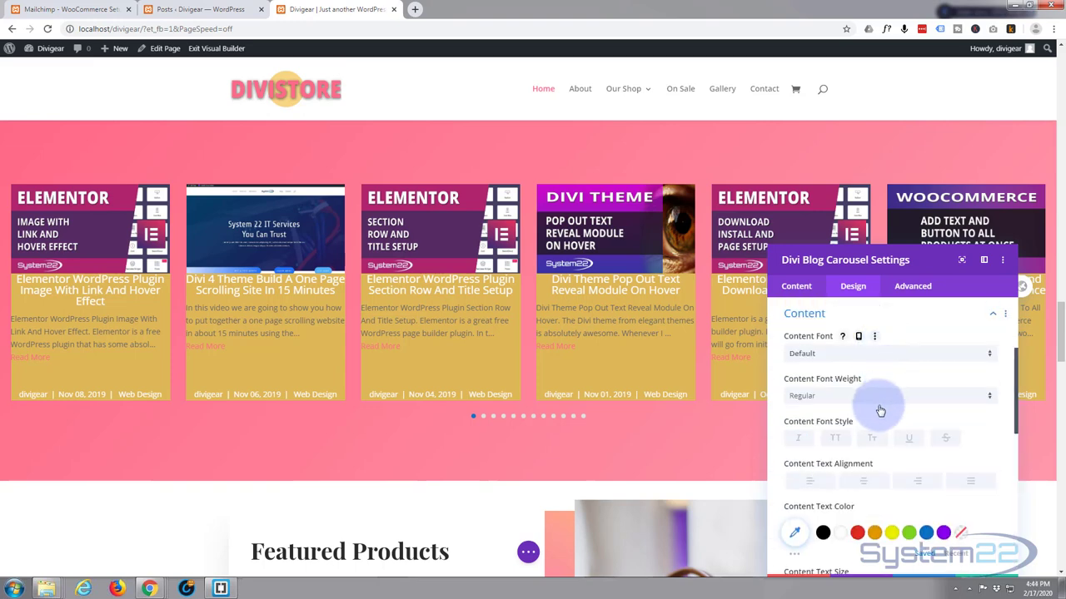
scroll(837, 419, "down", 3)
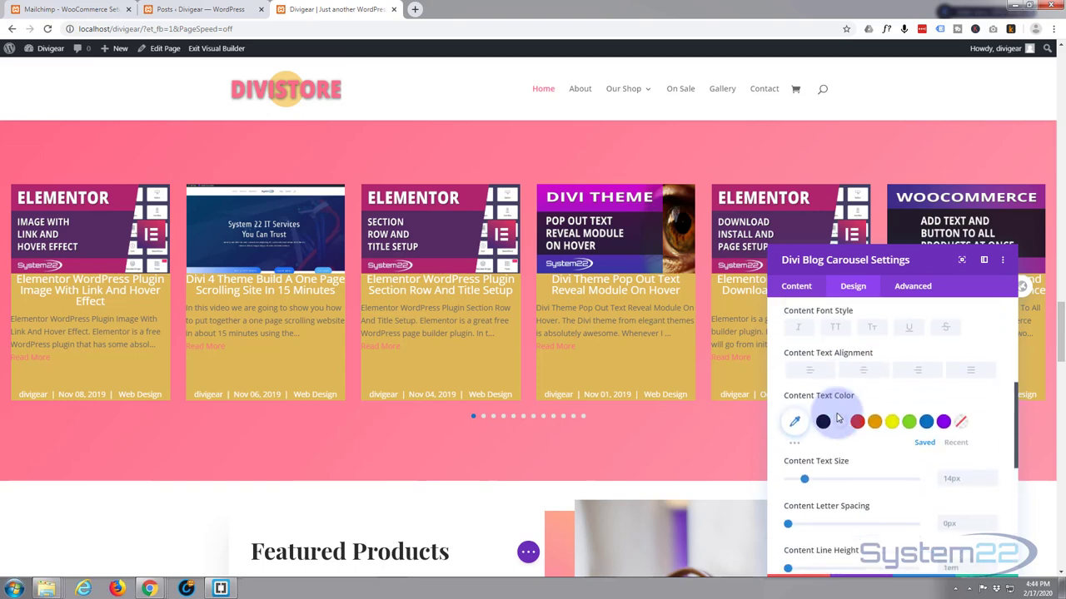
left_click(868, 375)
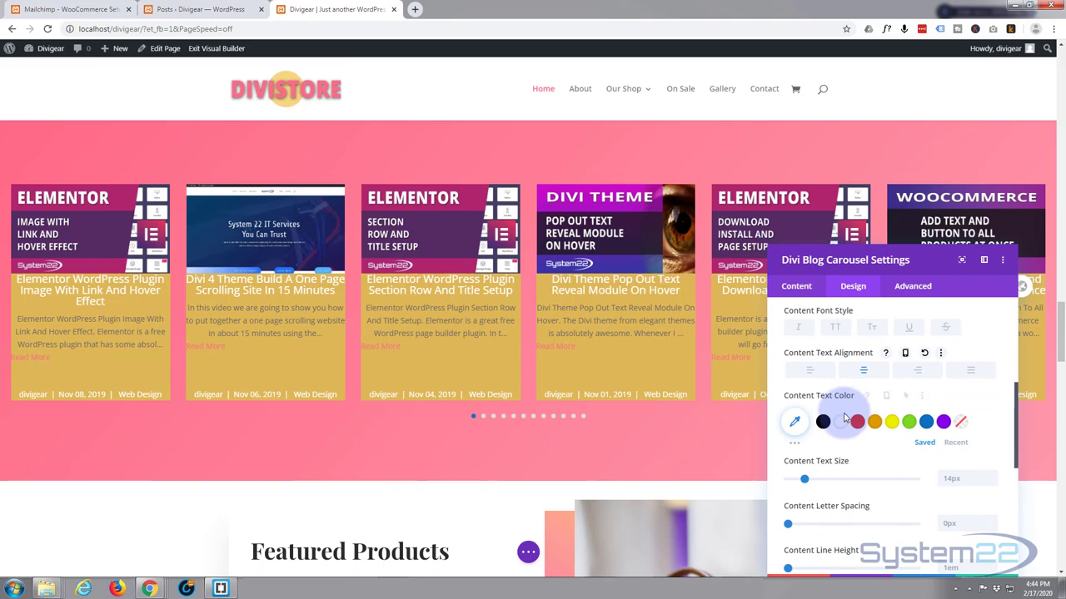
left_click(843, 430)
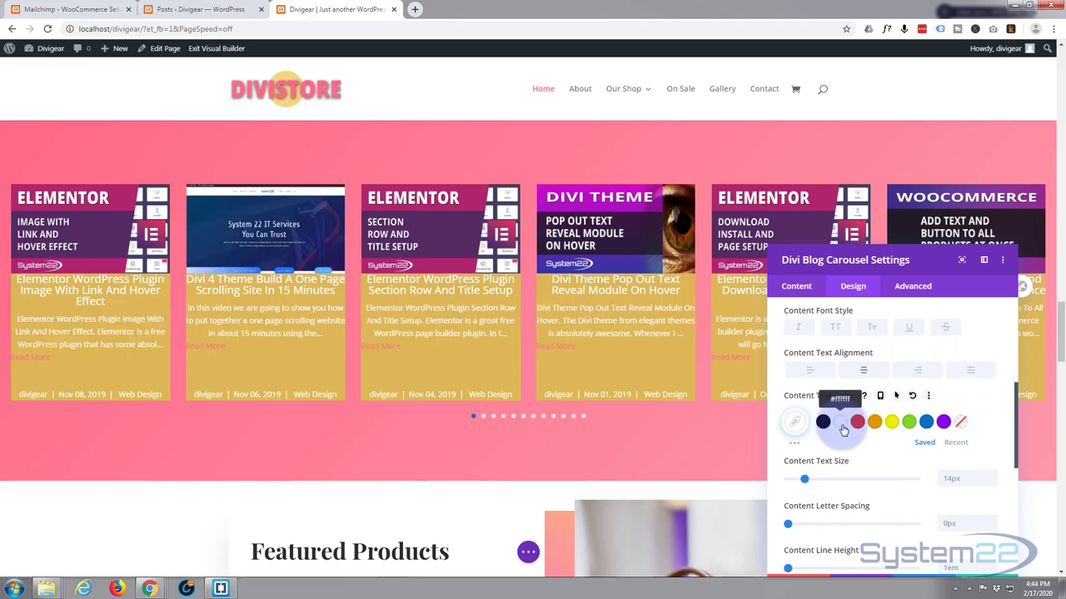
scroll(843, 426, "down", 6)
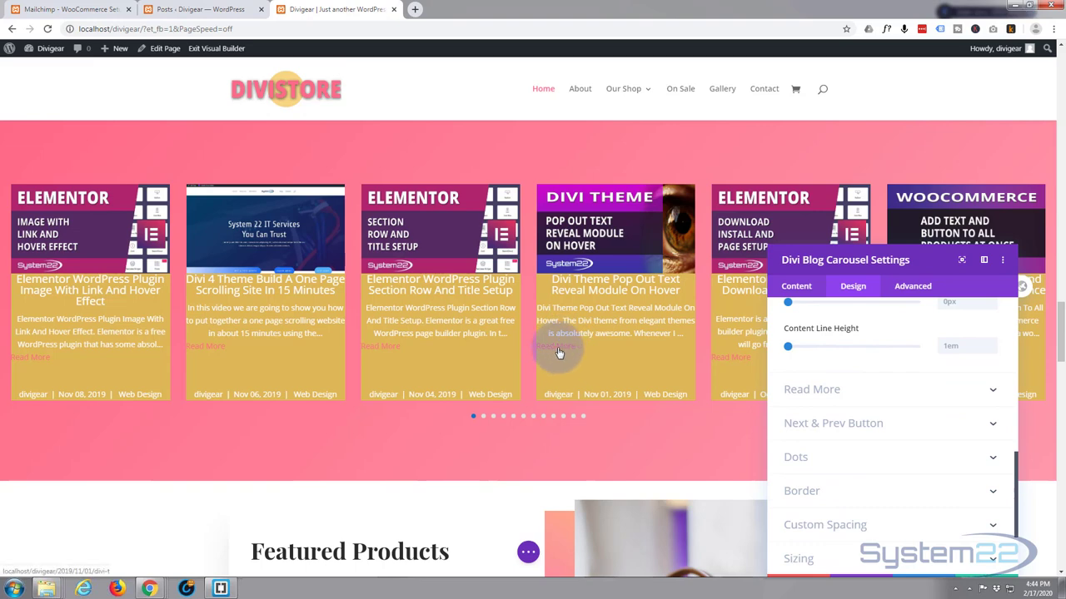
left_click(866, 391)
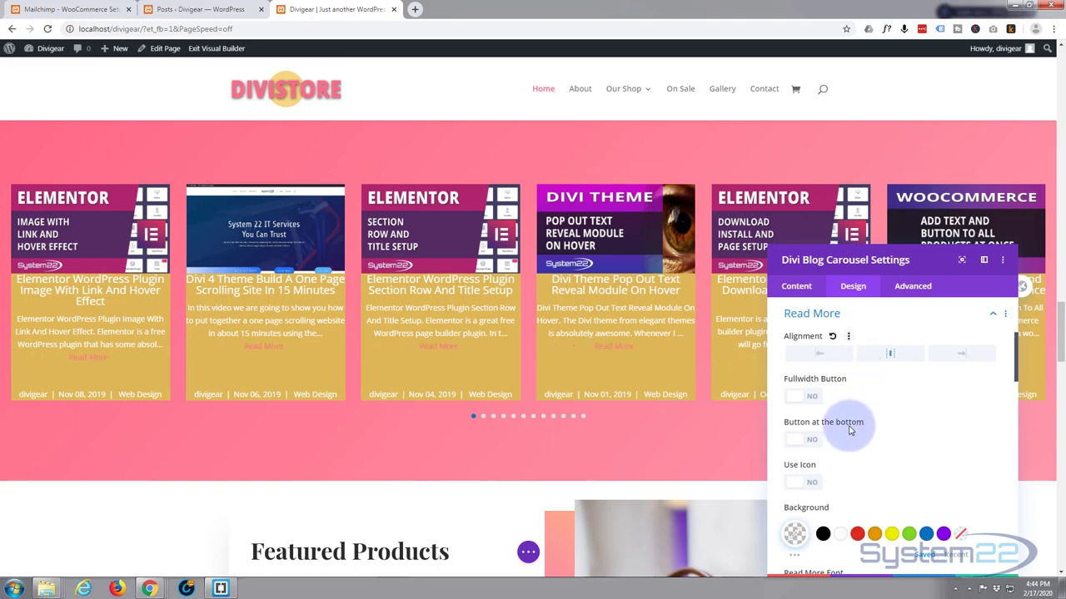
- Place Read More buttons at the card bottom, full width, with a white background
left_click(808, 438)
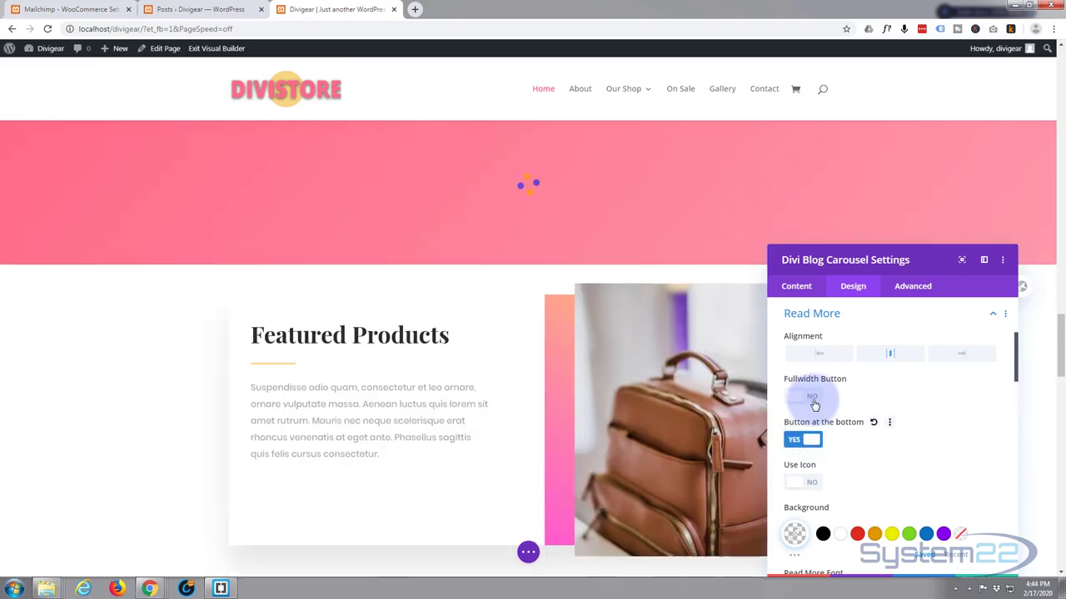
left_click(814, 399)
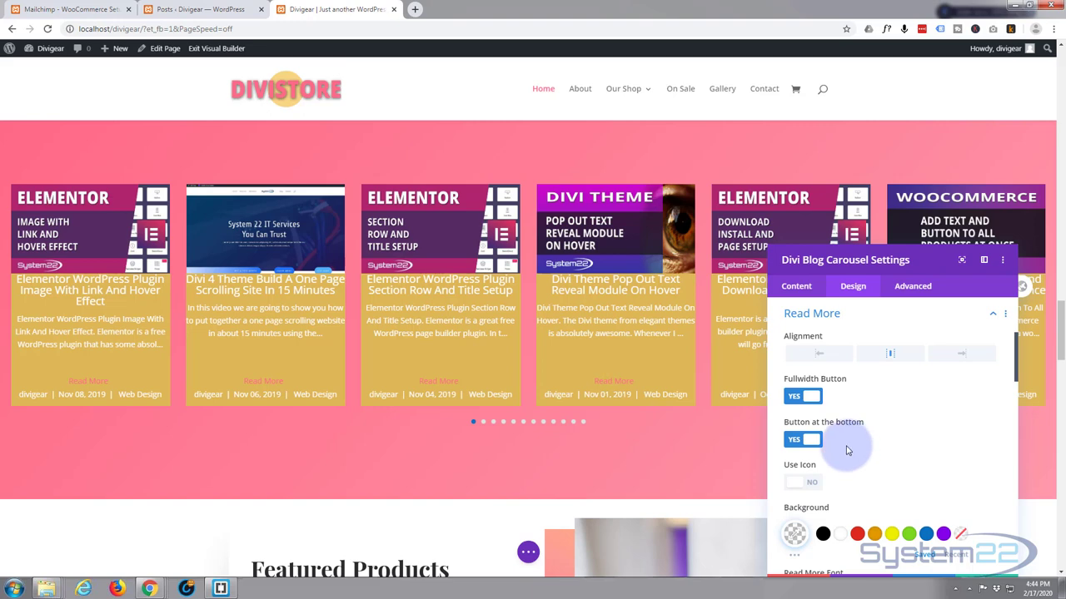
scroll(833, 424, "down", 1)
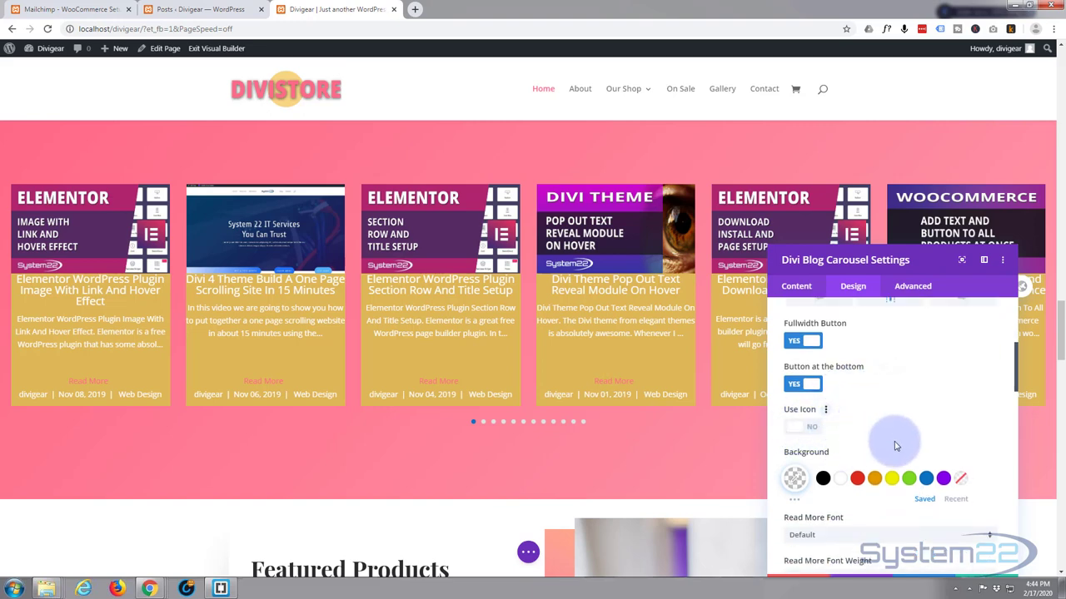
scroll(901, 412, "down", 1)
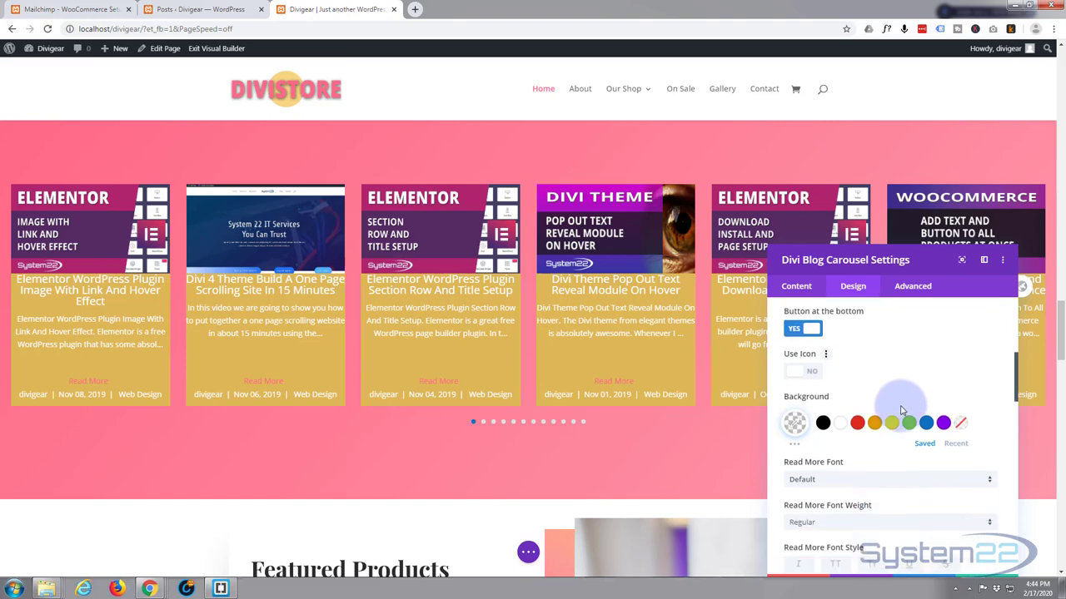
left_click(840, 423)
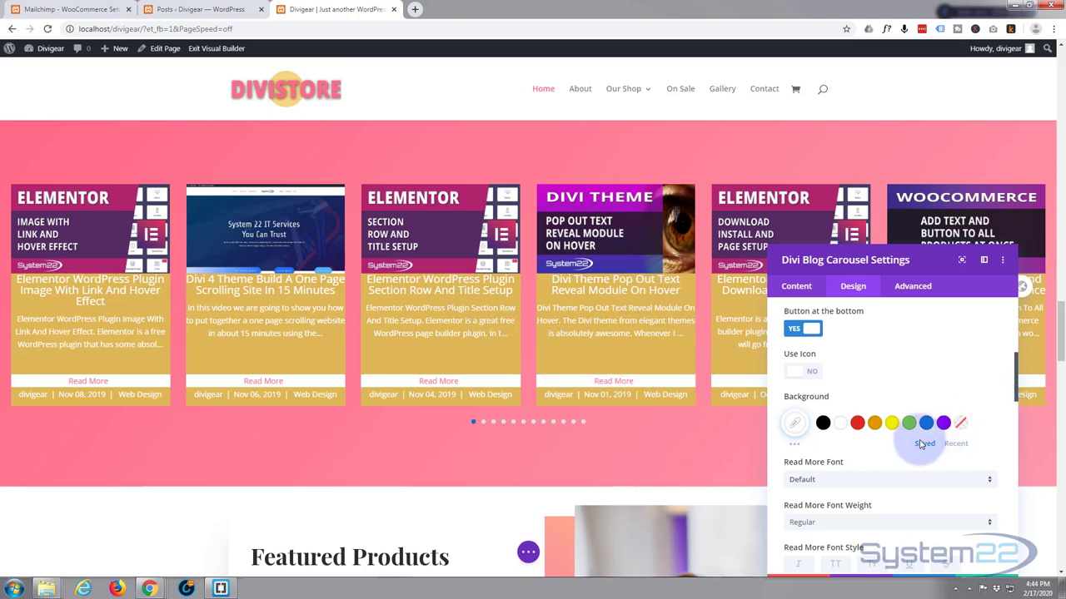
scroll(882, 453, "down", 3)
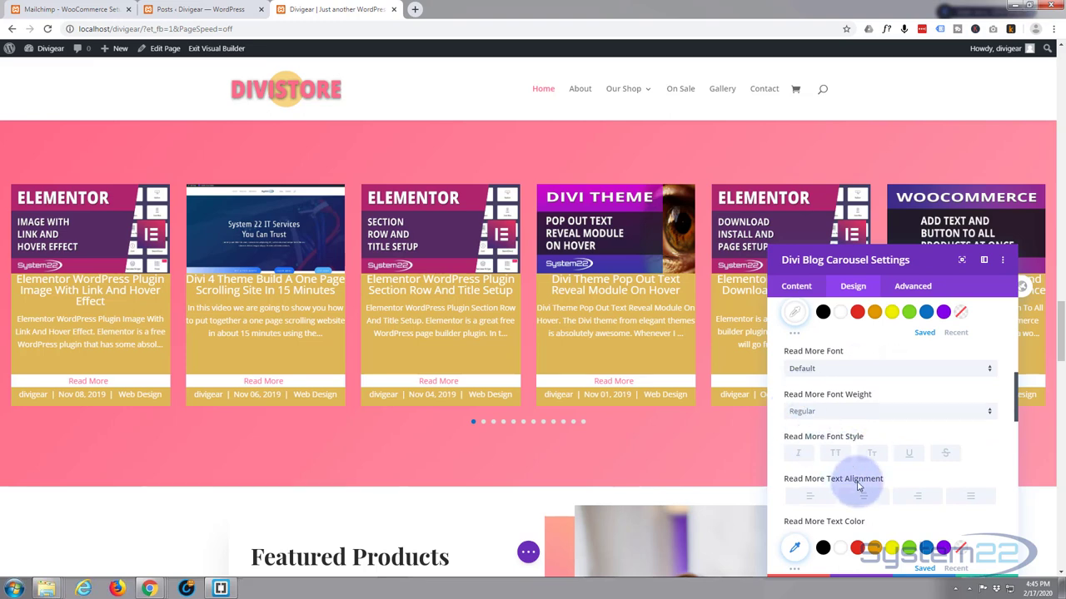
scroll(857, 480, "down", 3)
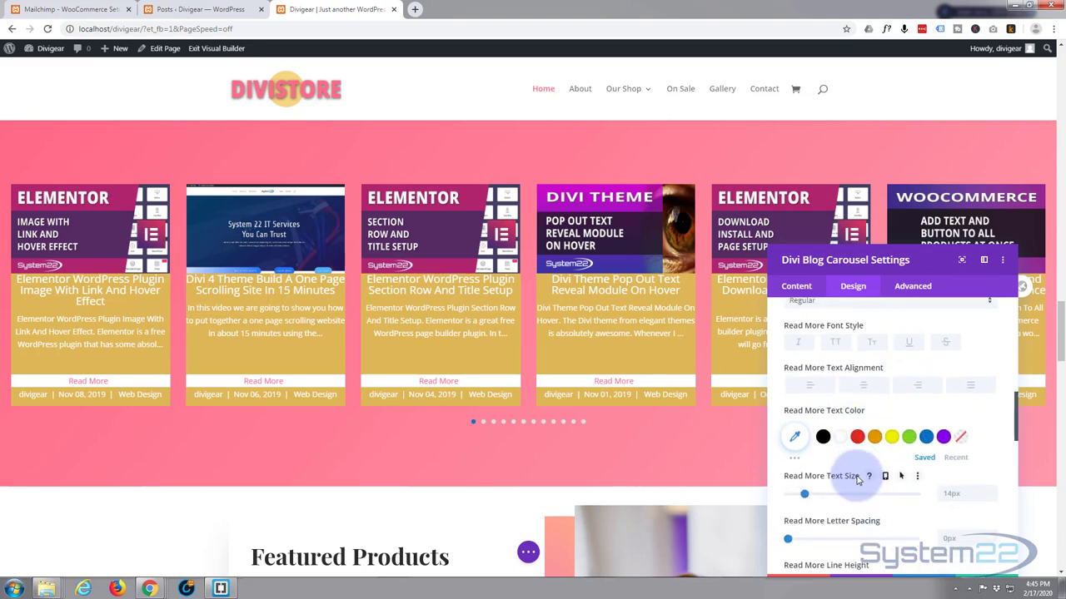
scroll(857, 481, "down", 10)
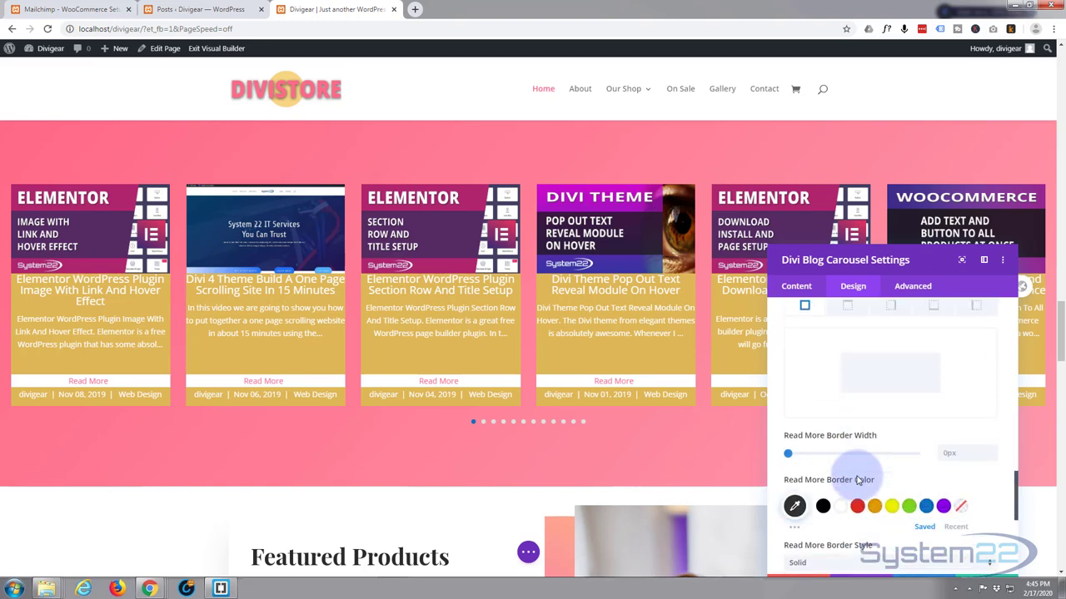
scroll(858, 481, "down", 5)
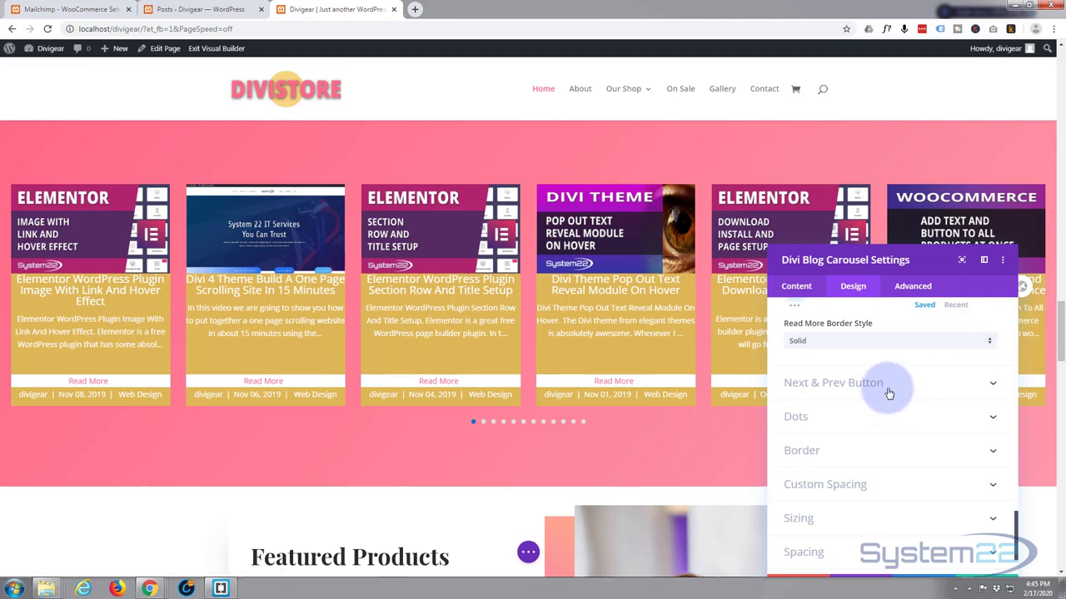
- Make the active carousel navigation dot gold using the full colour palette
left_click(857, 425)
left_click(795, 517)
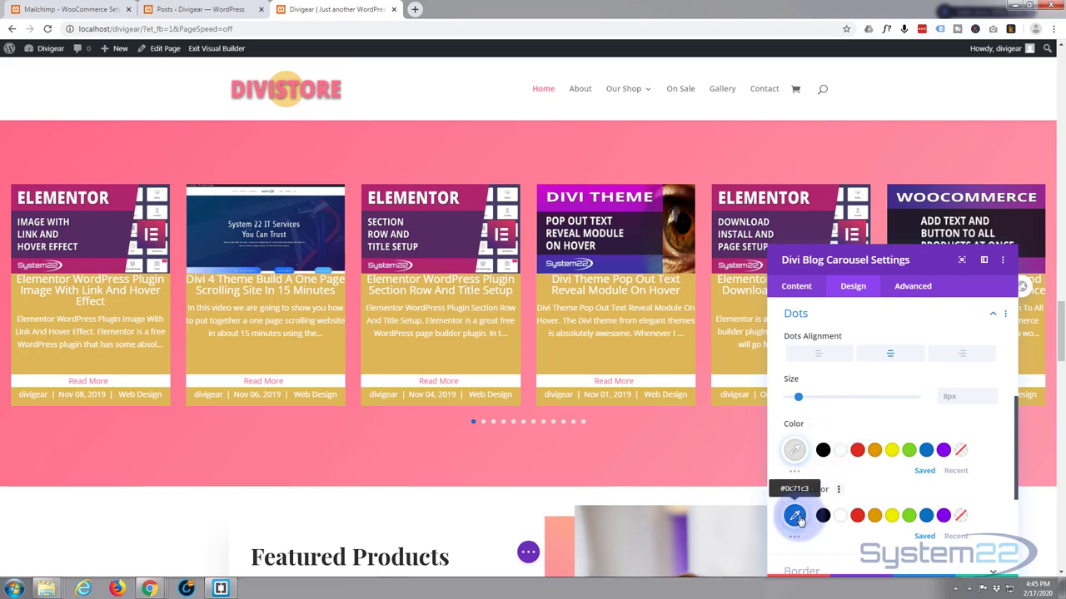
left_click(796, 538)
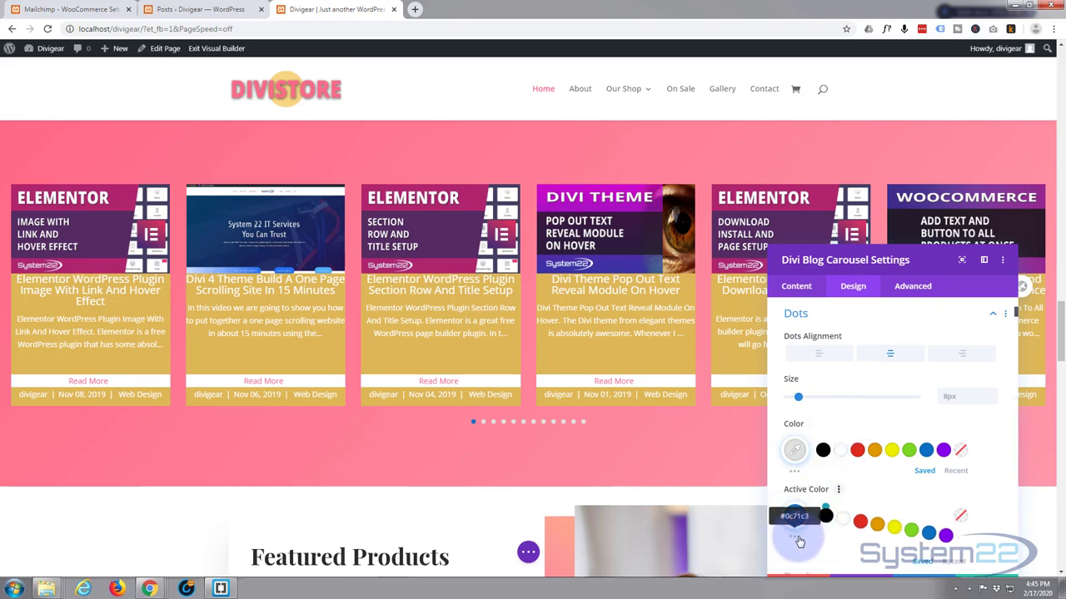
scroll(795, 499, "down", 2)
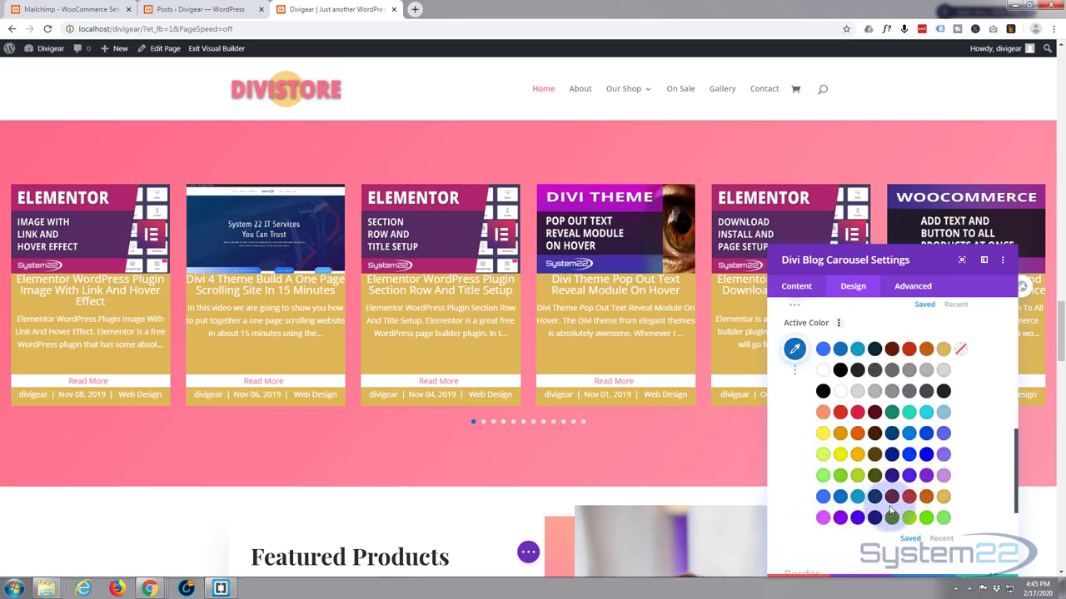
left_click(944, 497)
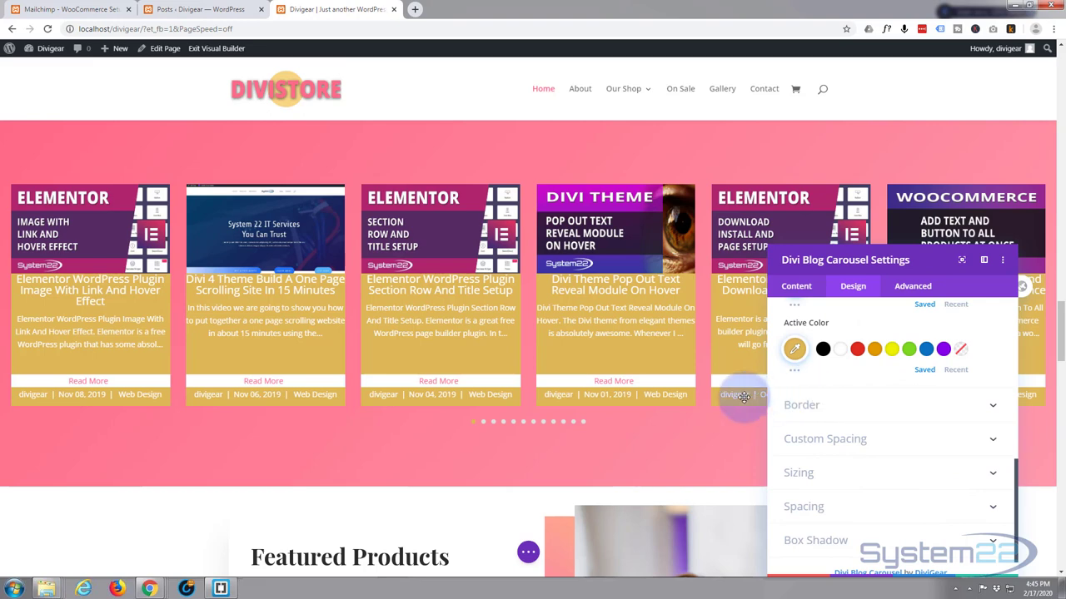
- Give the carousel cards a 1px black border
left_click(862, 407)
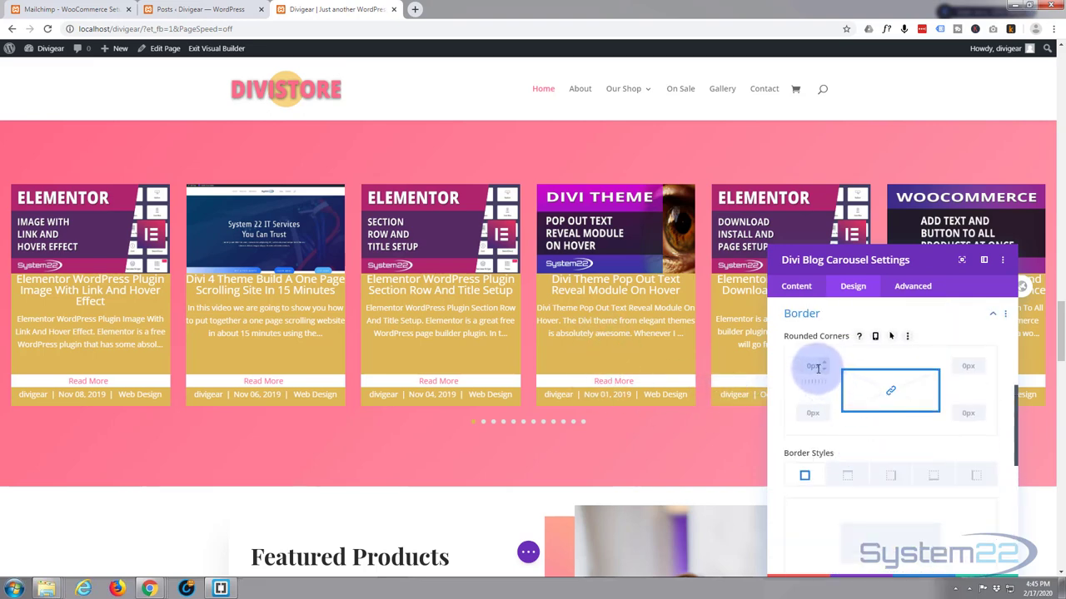
scroll(844, 468, "down", 2)
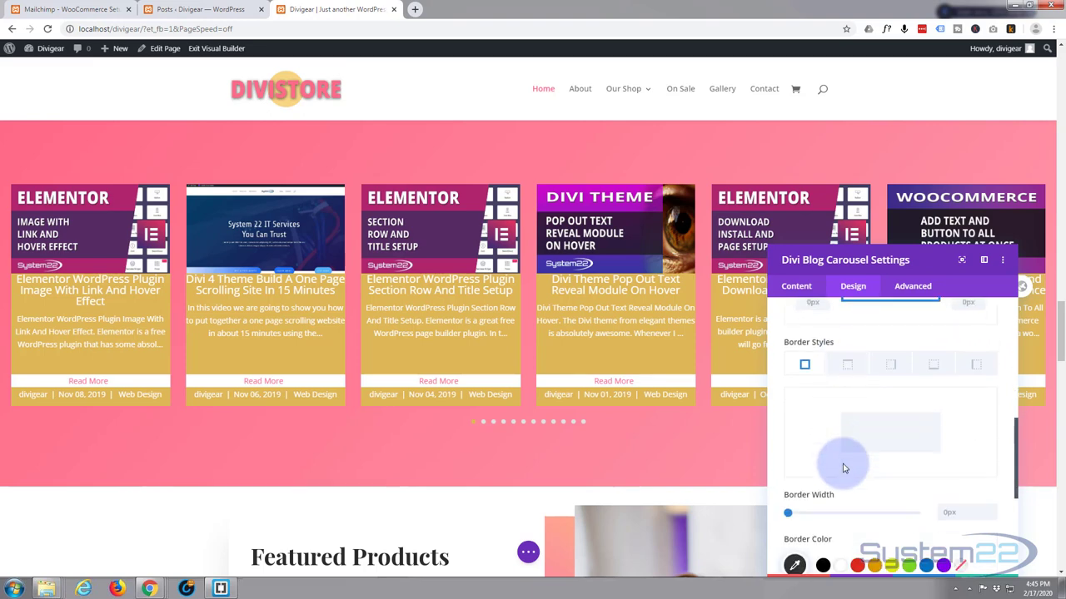
scroll(844, 468, "down", 1)
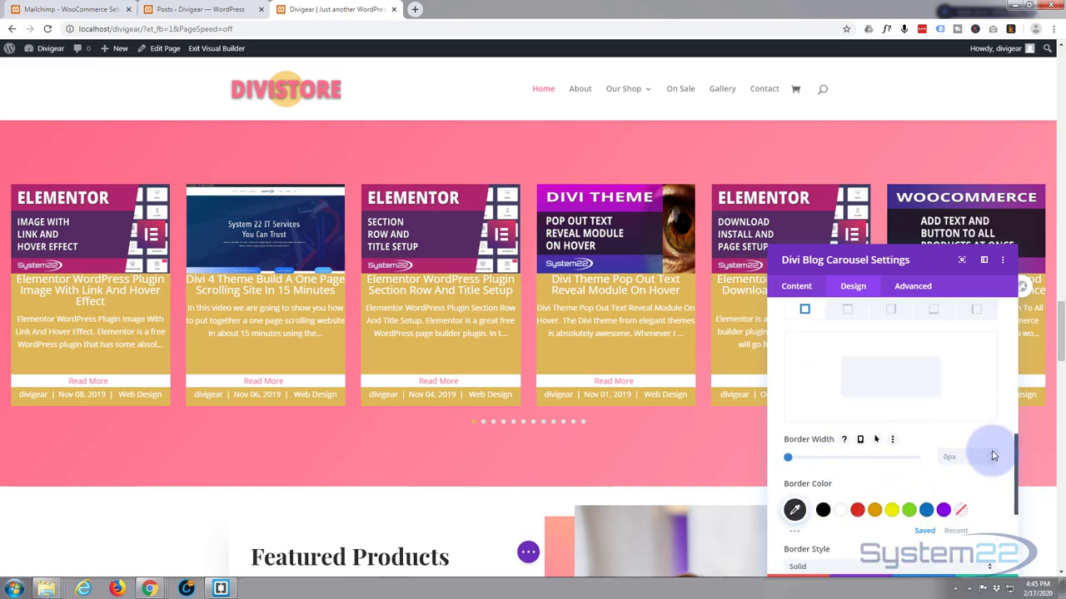
left_click(993, 456)
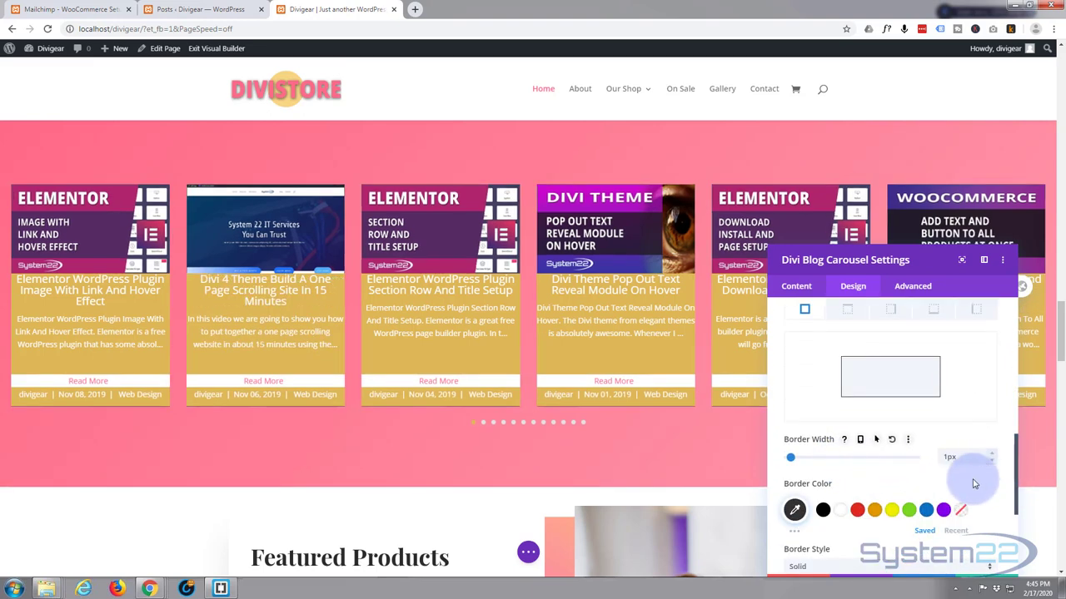
left_click(823, 509)
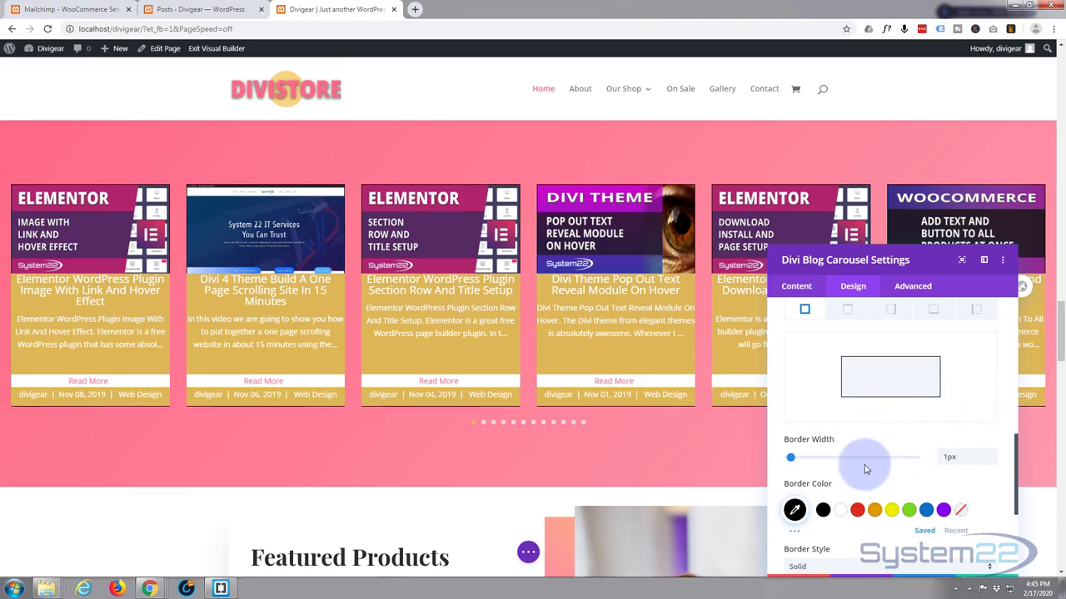
scroll(866, 467, "down", 3)
scroll(865, 469, "down", 1)
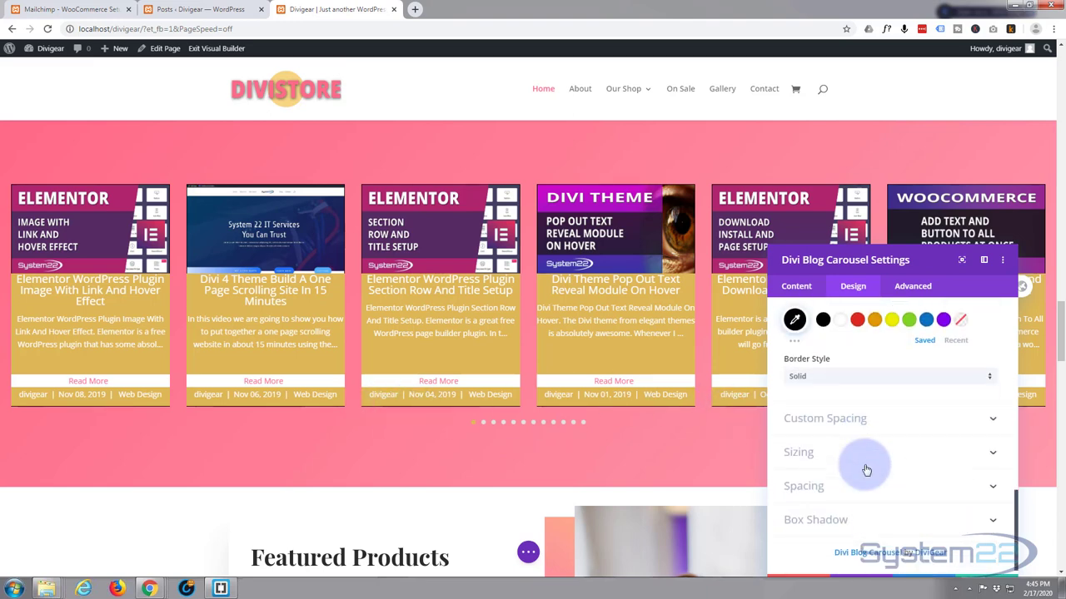
- Change the cards' linked left and right content padding from 15px to 10px
left_click(919, 409)
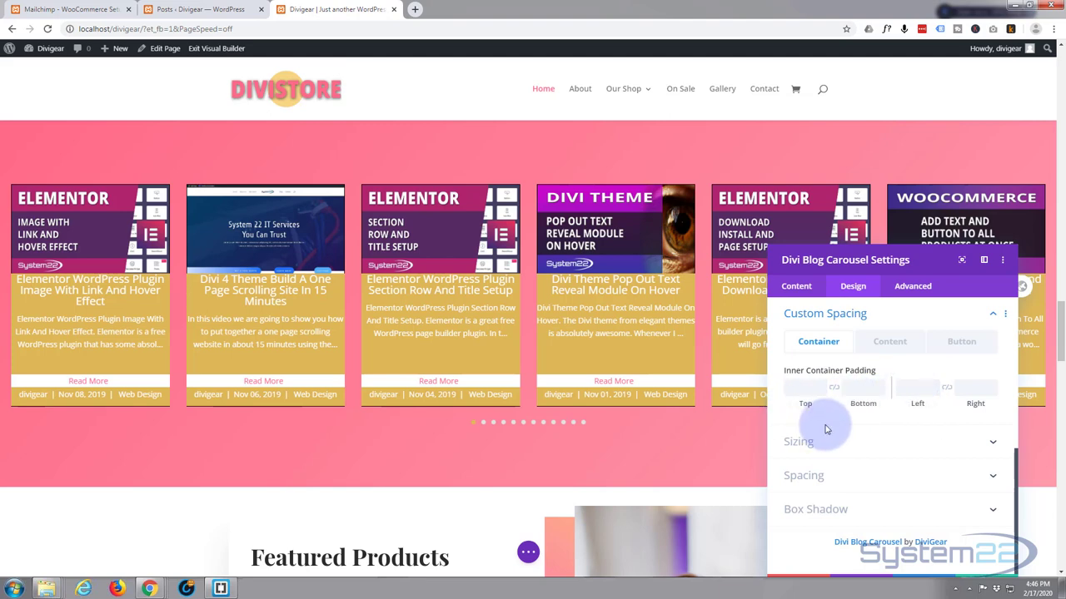
left_click(898, 345)
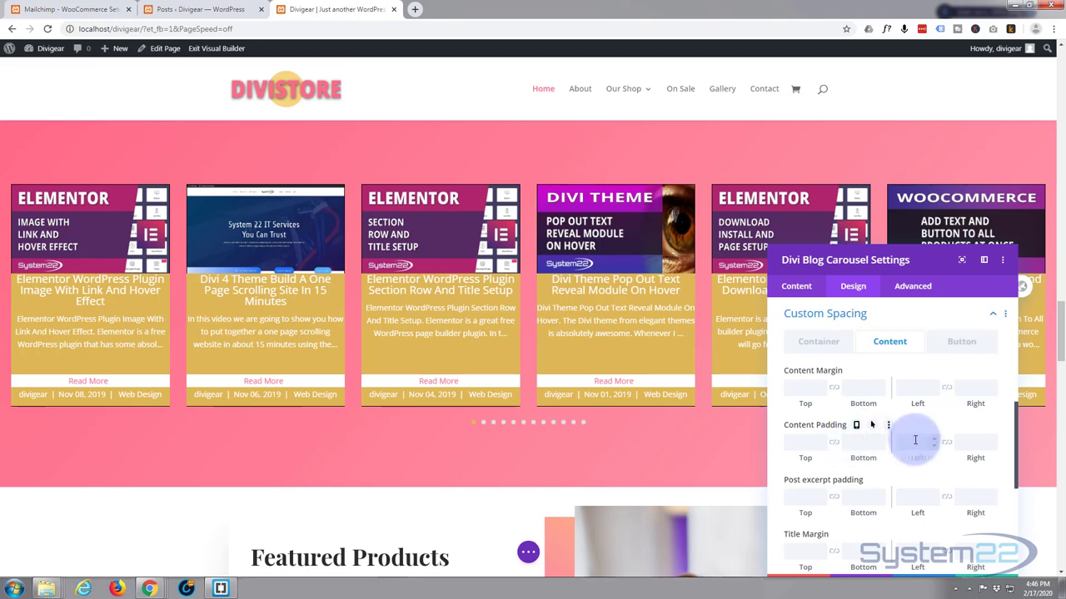
left_click(910, 441)
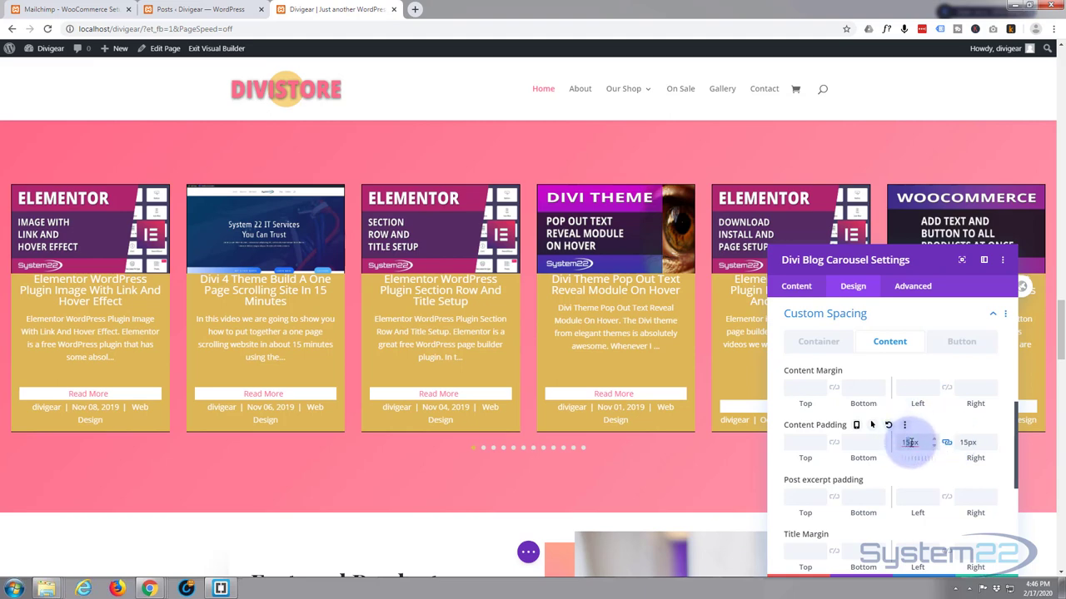
left_click_drag(910, 442, 901, 456)
type("10")
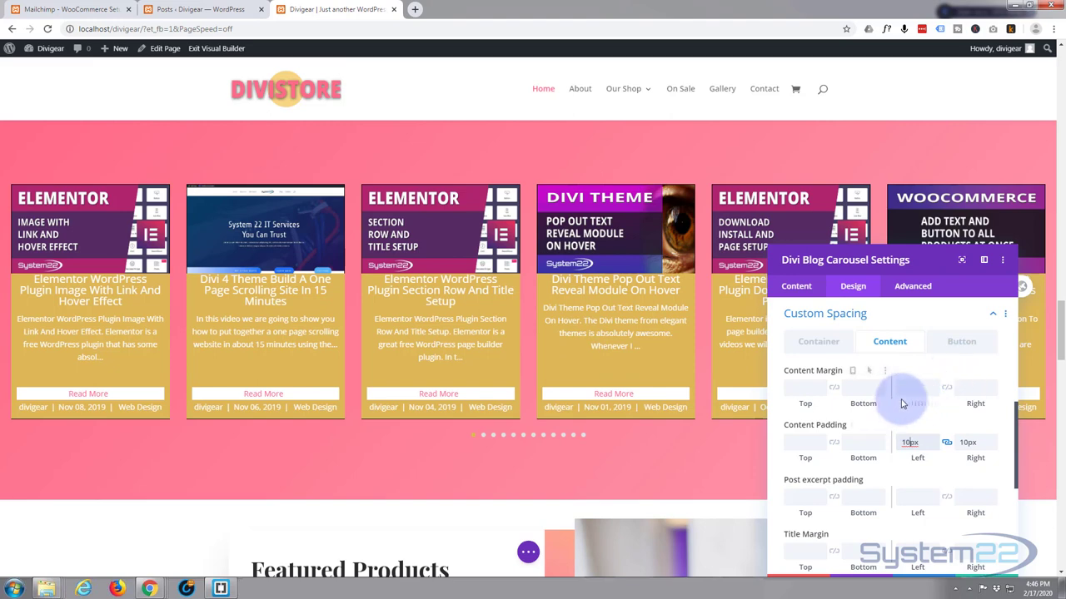
- Set the post title top margin to 20px and the meta line's top padding to 5px
scroll(901, 404, "down", 4)
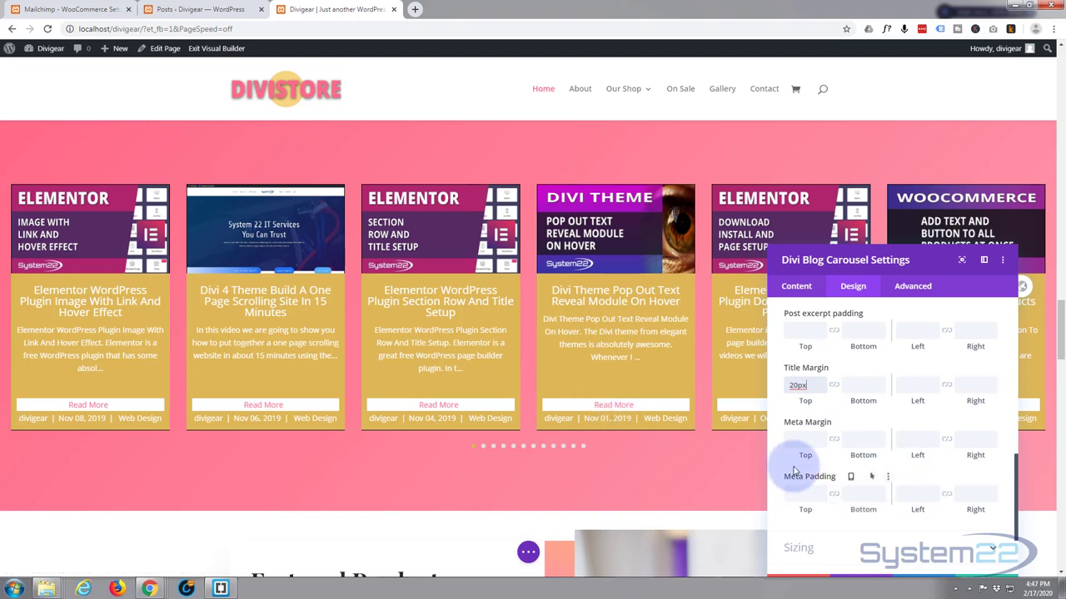
left_click(804, 493)
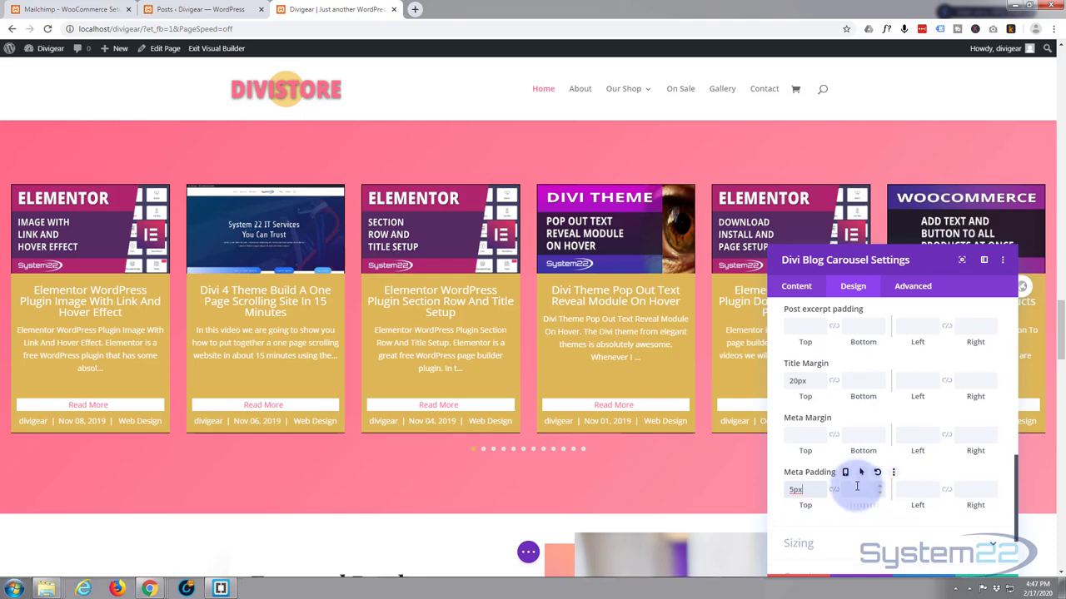
scroll(857, 487, "down", 2)
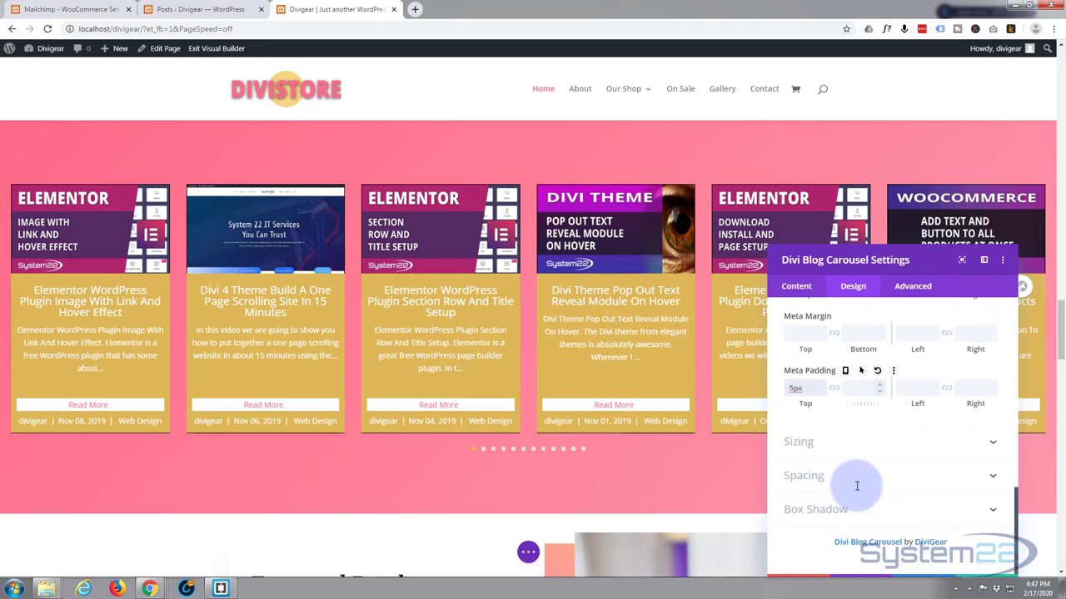
left_click(883, 447)
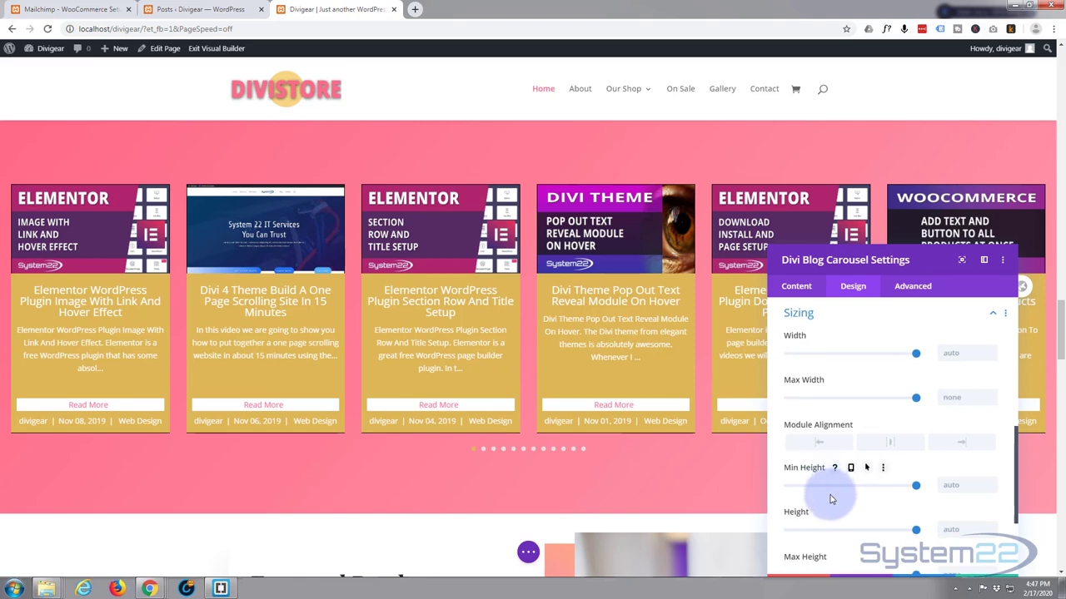
- Apply a Box Shadow preset to the carousel cards: outer shadow, 18px blur, -6px spread
scroll(830, 498, "down", 3)
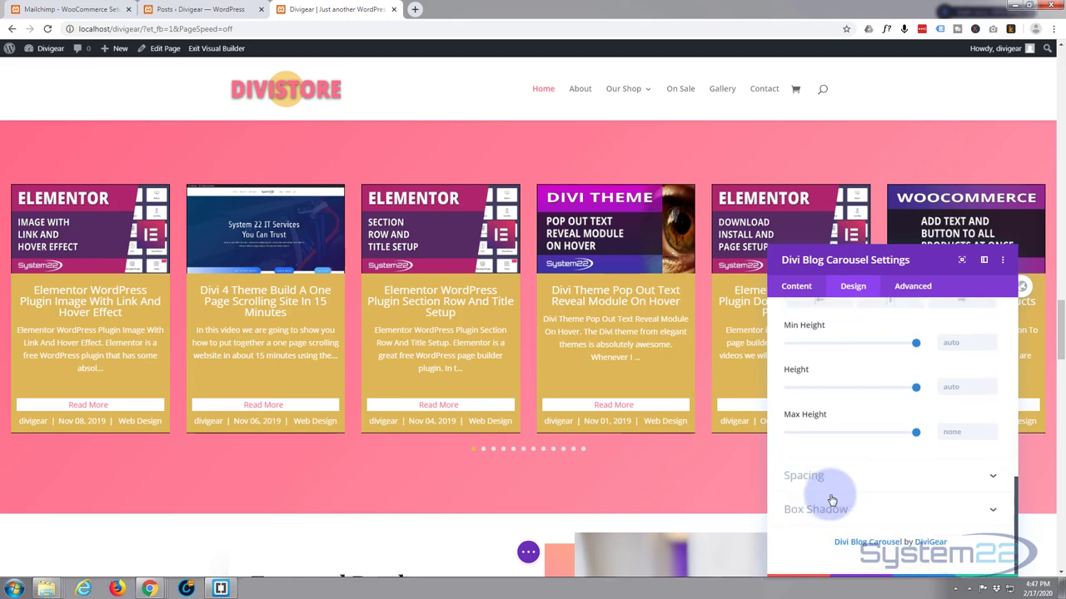
left_click(876, 516)
left_click(976, 454)
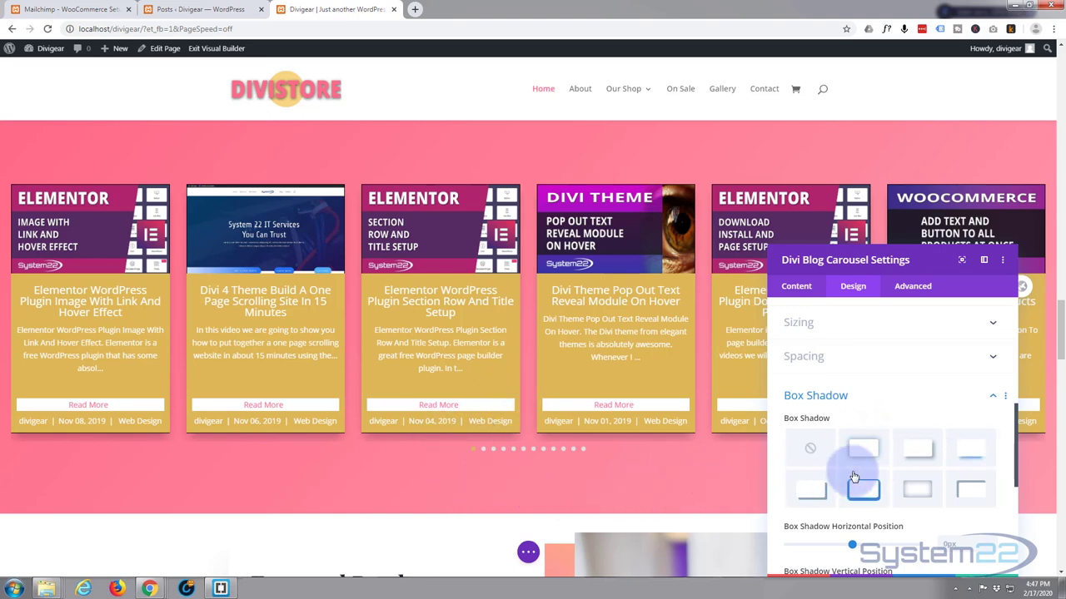
scroll(849, 454, "down", 3)
scroll(847, 471, "down", 2)
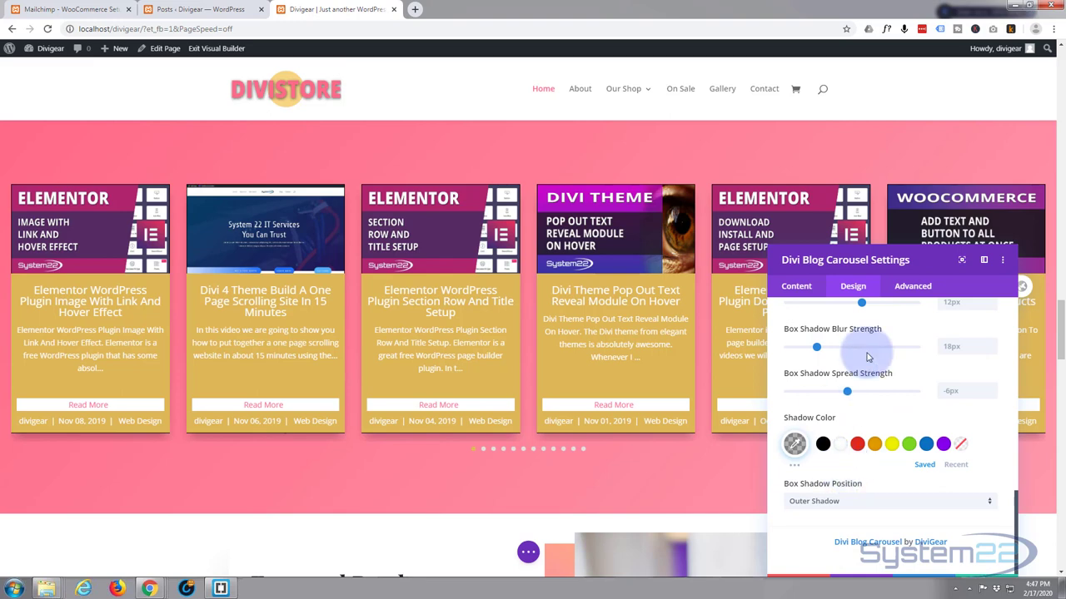
left_click_drag(910, 261, 895, 142)
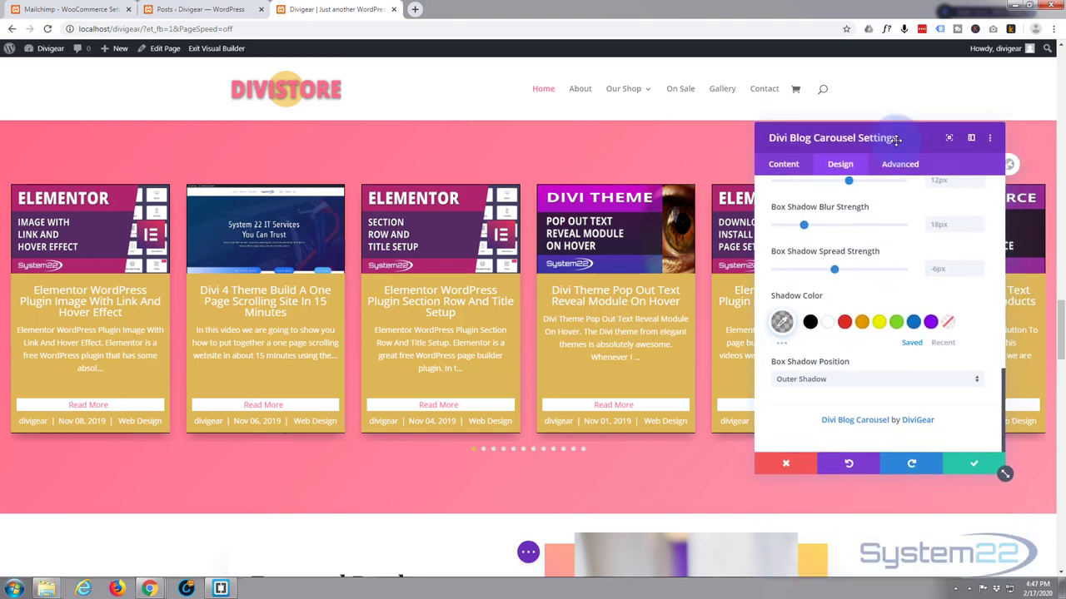
- Save the carousel module settings and expand the page settings bar to save the page
left_click(974, 469)
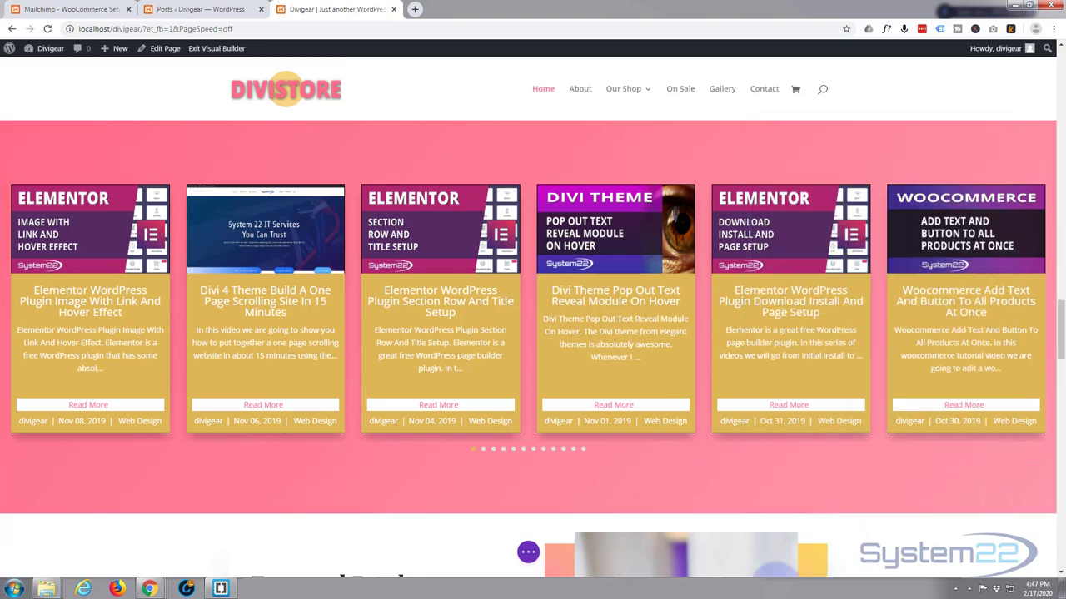
left_click(528, 555)
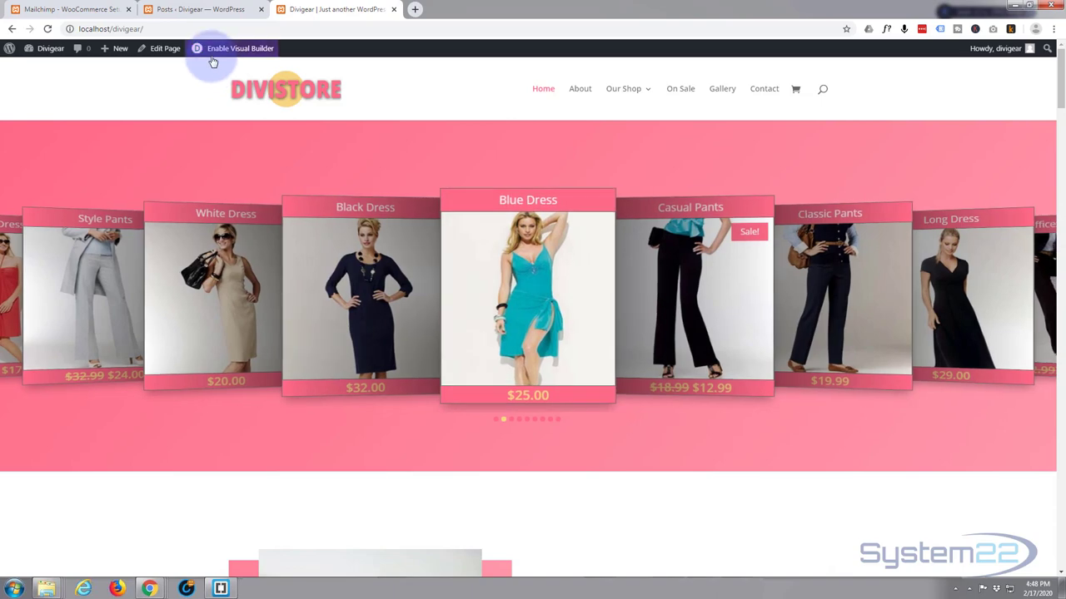
- Scroll the live home page past the product grid to view the gold blog carousel
scroll(183, 222, "down", 7)
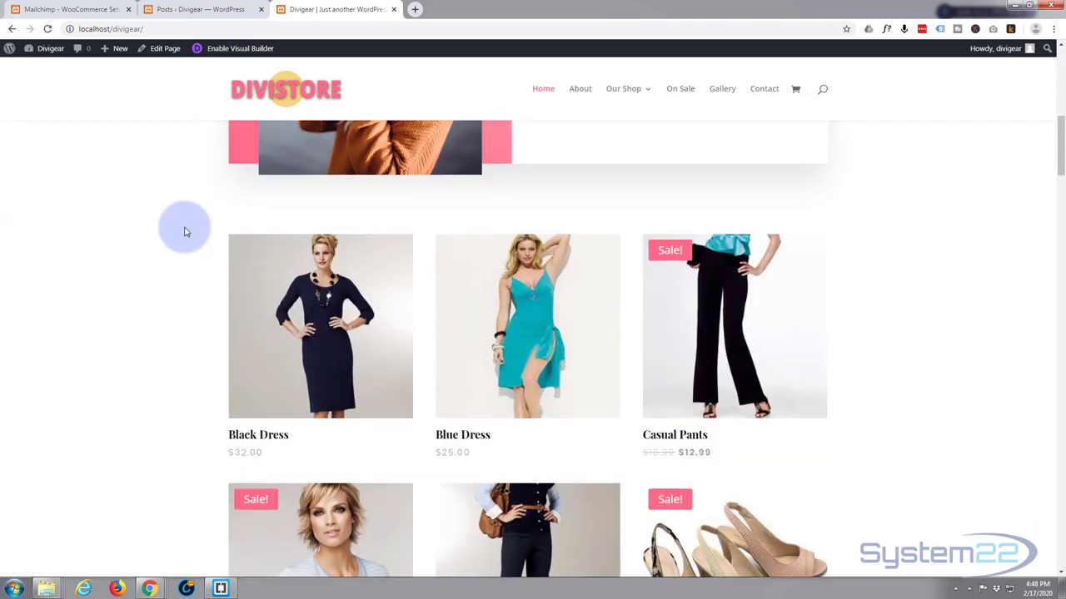
scroll(186, 232, "down", 10)
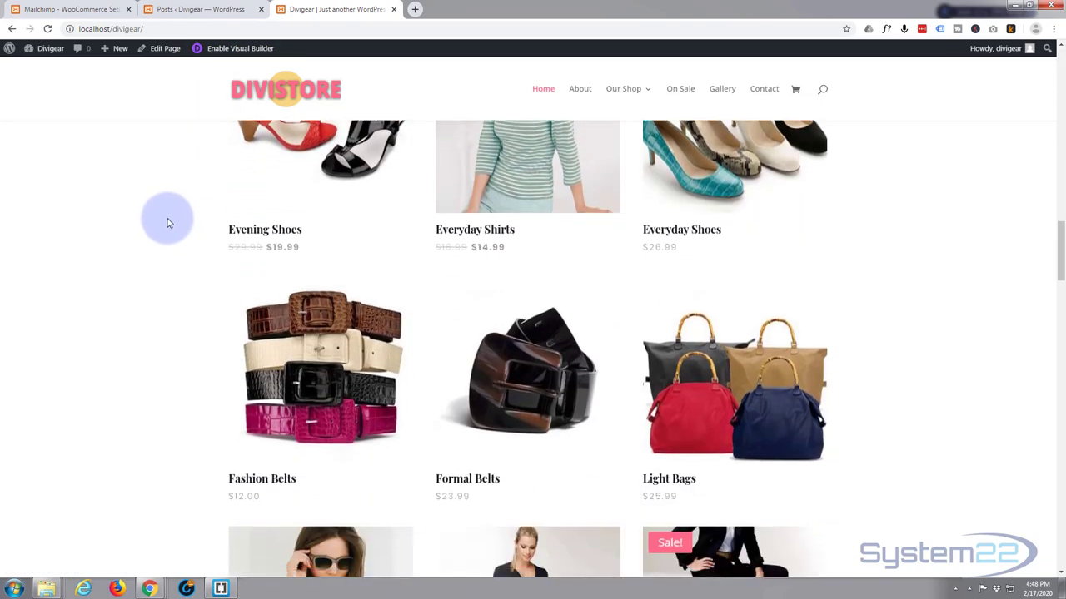
scroll(166, 223, "down", 10)
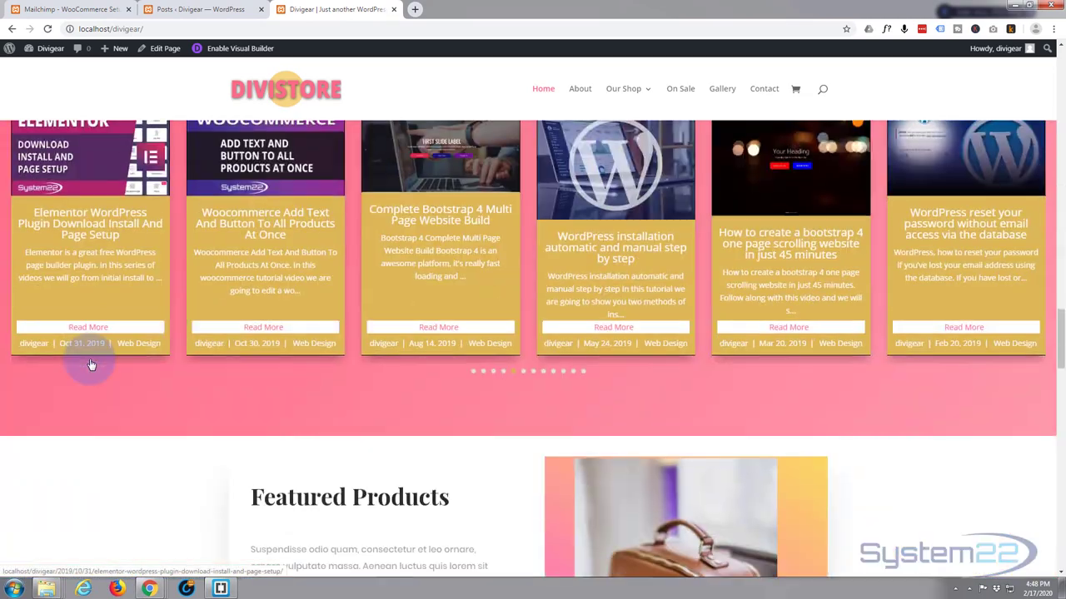
scroll(76, 388, "up", 1)
scroll(66, 488, "up", 1)
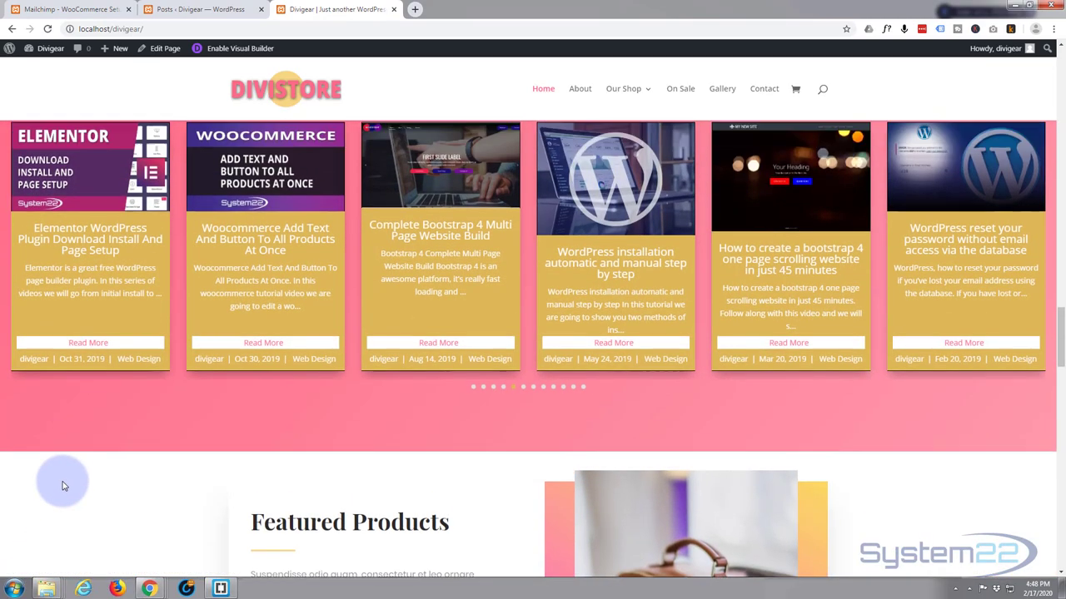
scroll(53, 528, "up", 1)
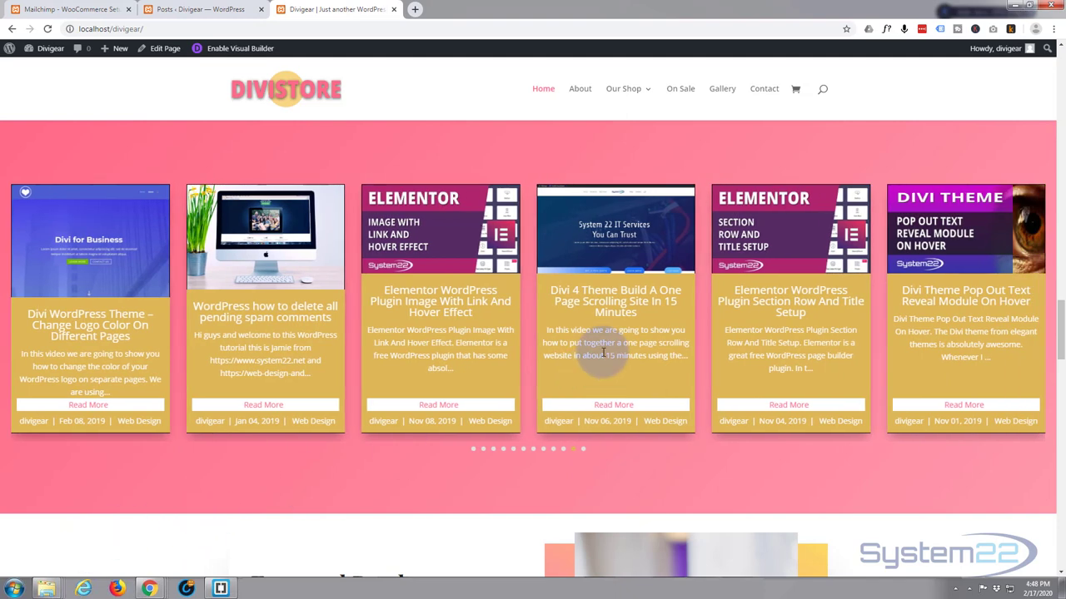
left_click(604, 408)
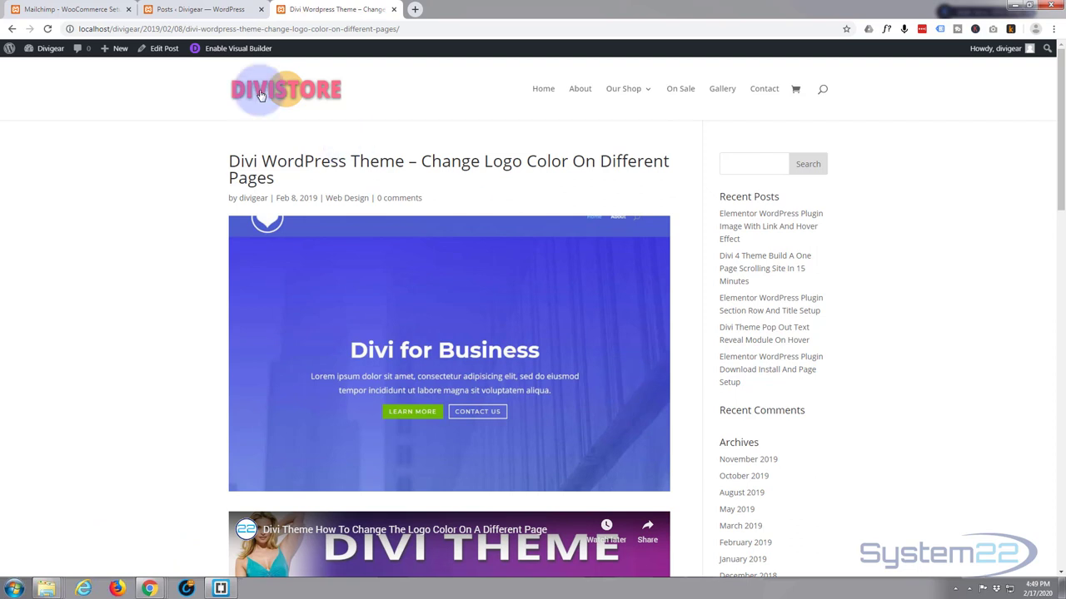
mouse_move(6, 51)
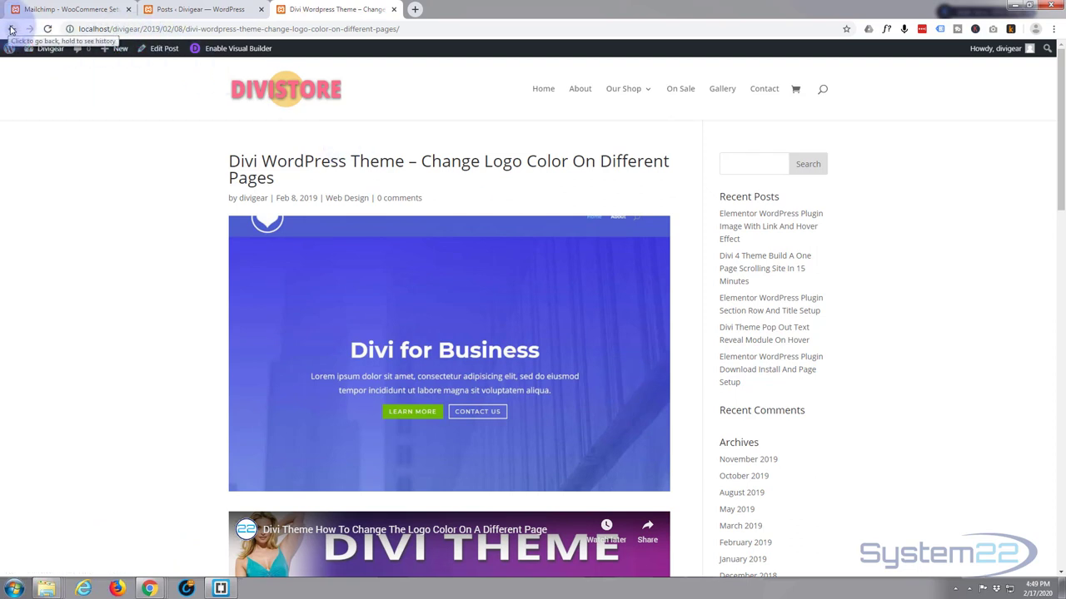
left_click(11, 30)
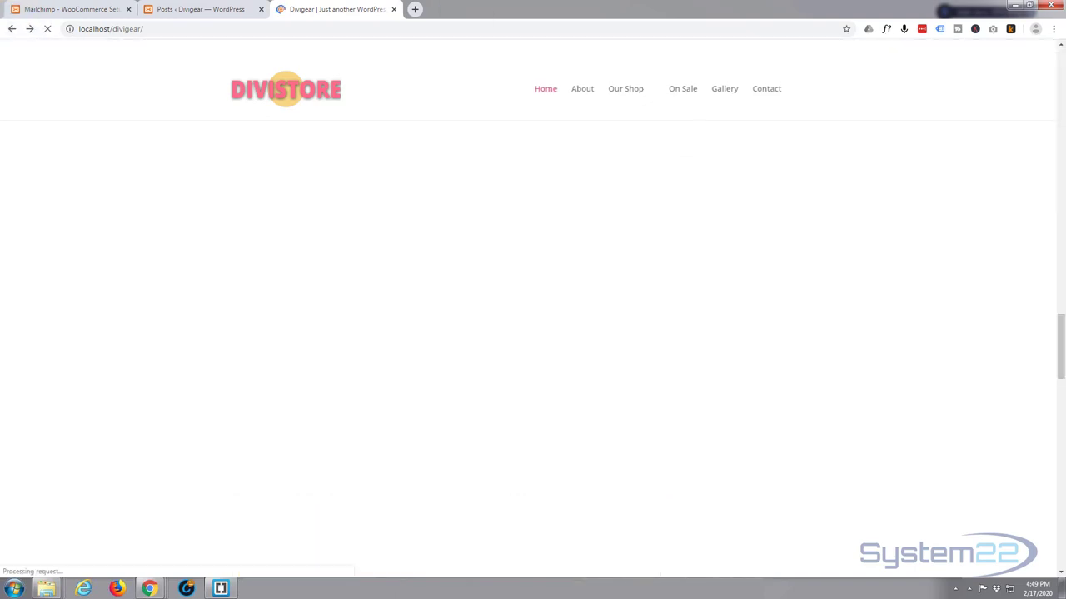